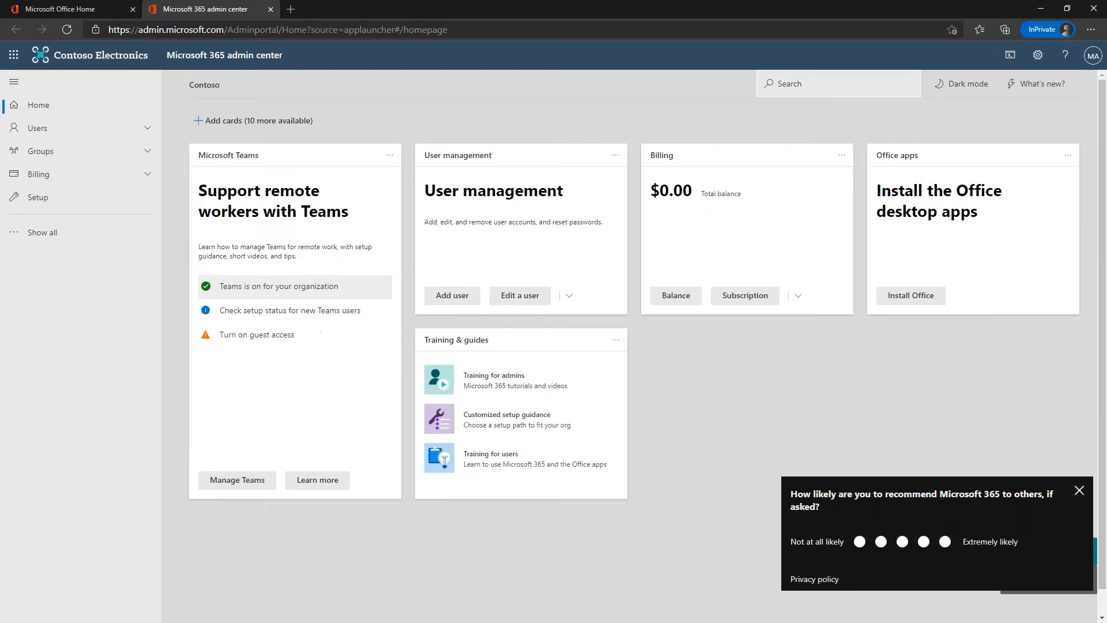
Step: Start adding a new group from Active groups, keeping Microsoft 365 as the type
click(44, 154)
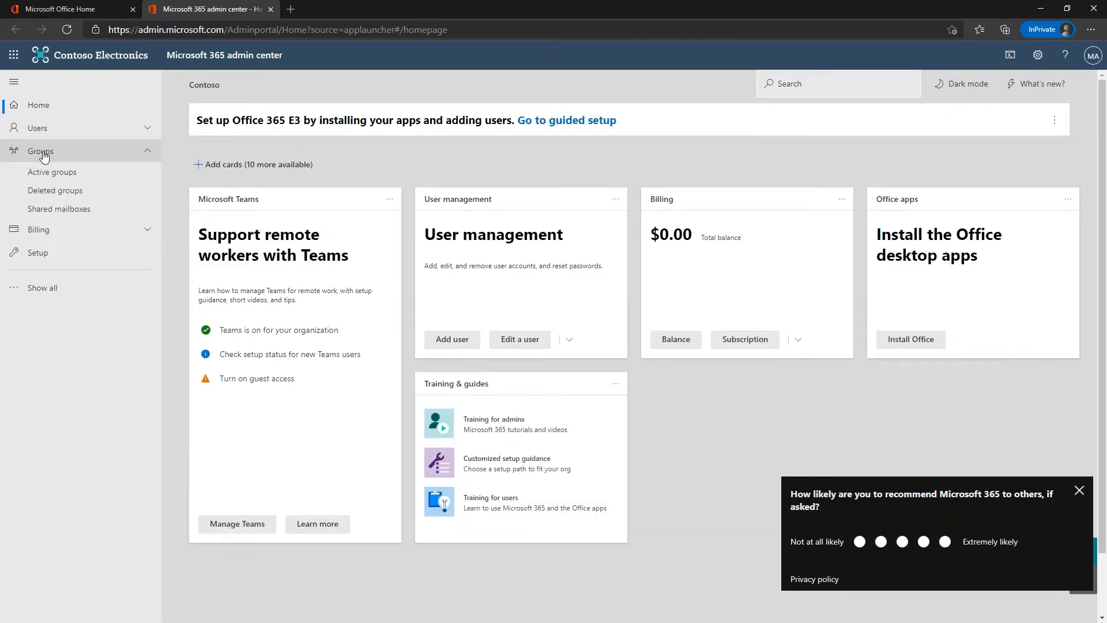
click(58, 172)
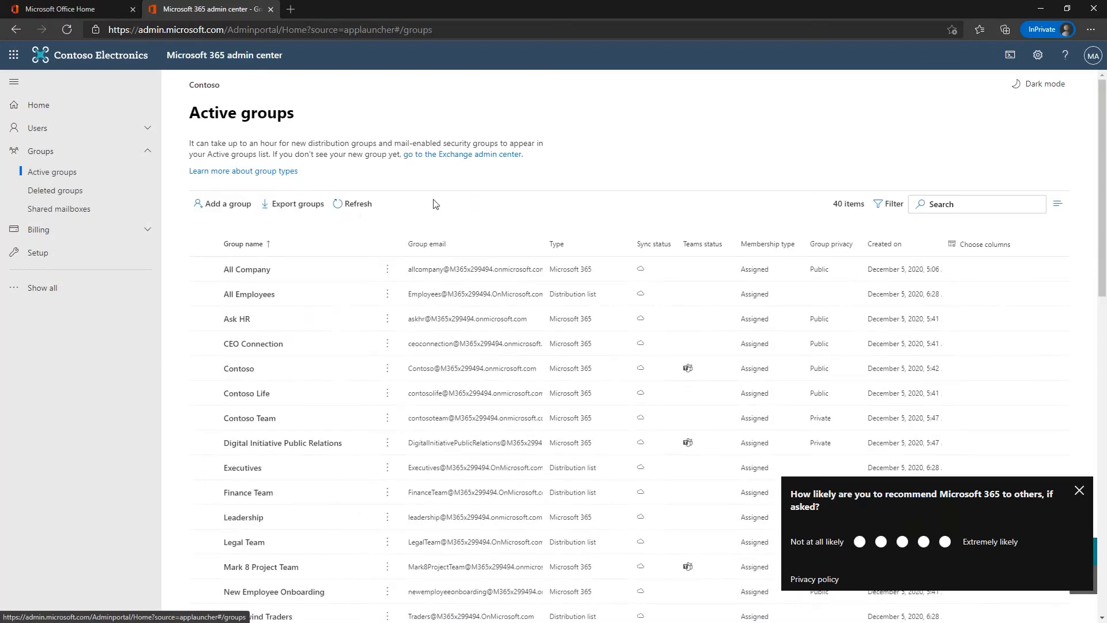
click(228, 203)
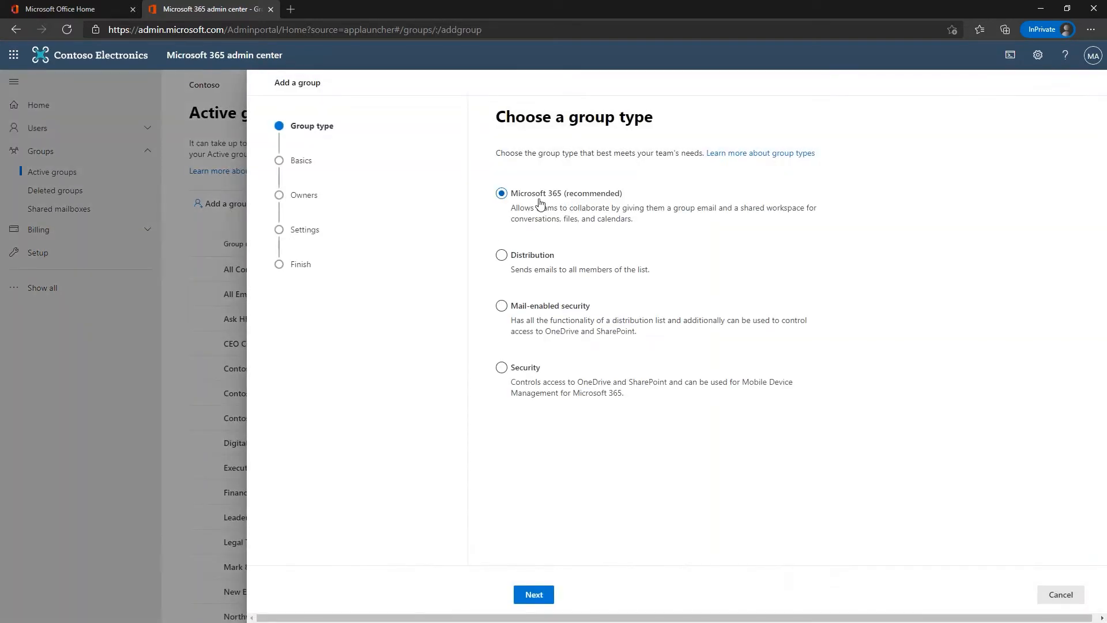
click(534, 595)
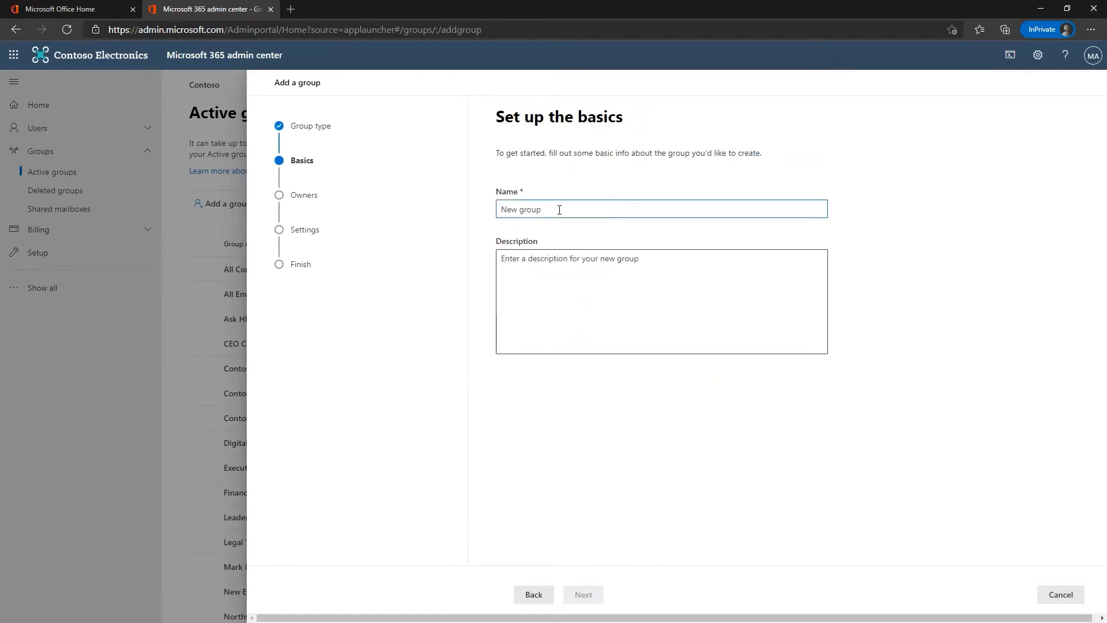
Step: Name the group CUI Approved Individuals, described as 'Employees allowed to view, manage and process CUI'
text(CUI Approved Individuals)
click(559, 263)
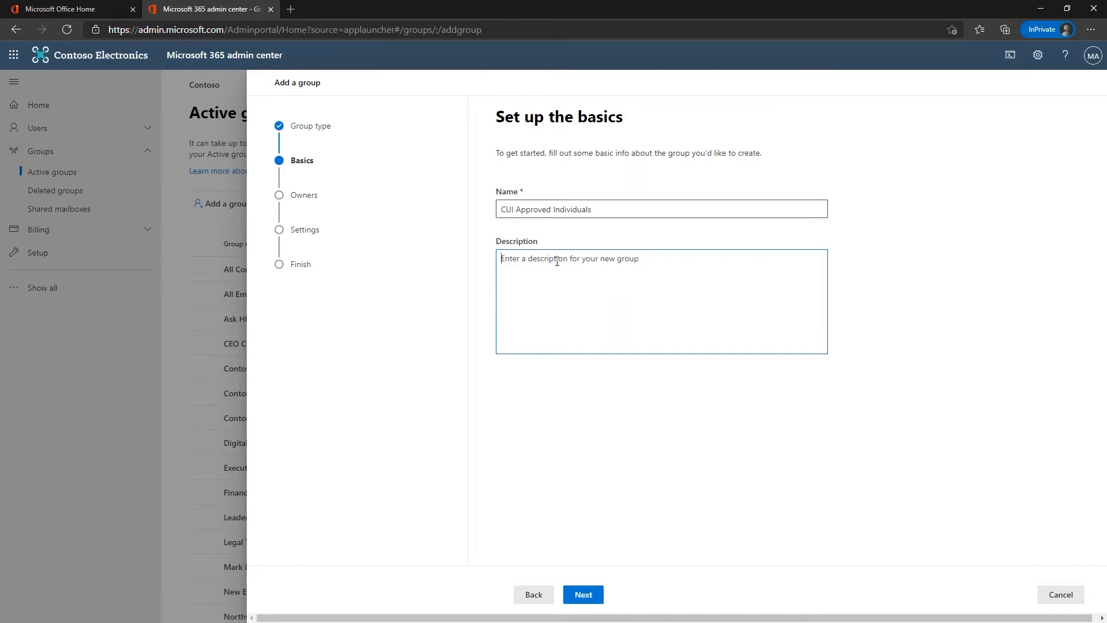
text(Employees allowed to view, manage and)
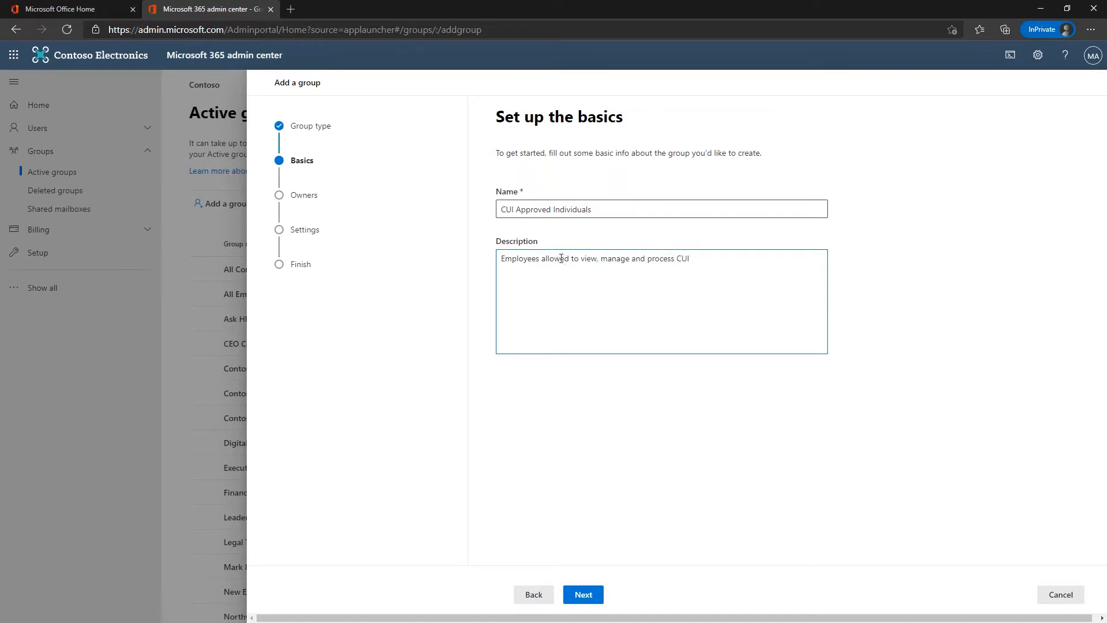
text( process CUI)
Step: Make MOD Administrator the owner of the new group
click(583, 594)
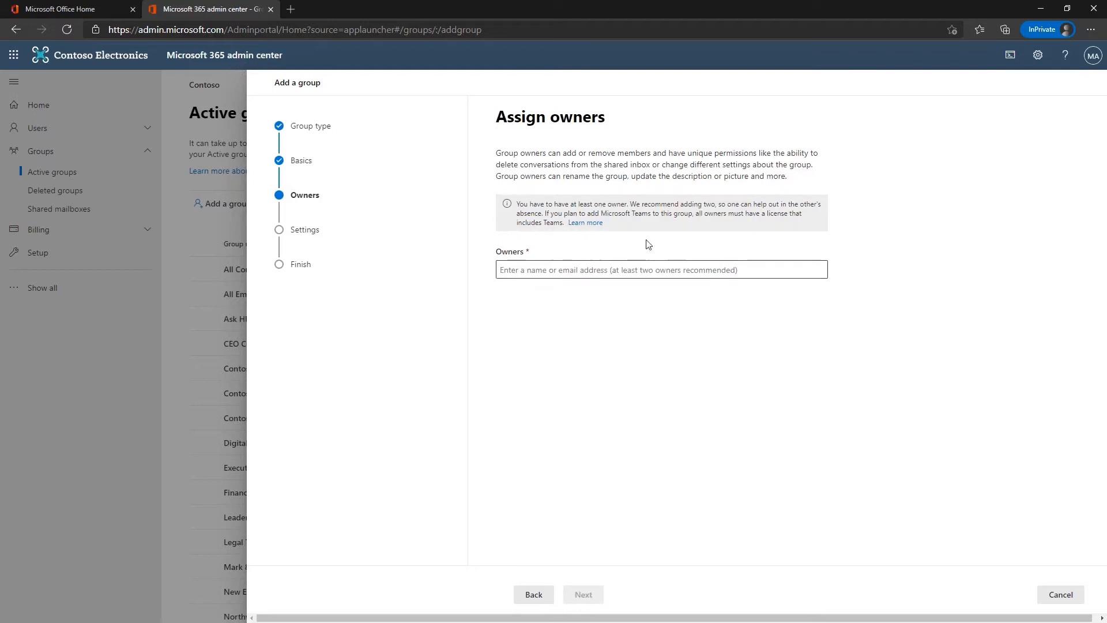
click(532, 269)
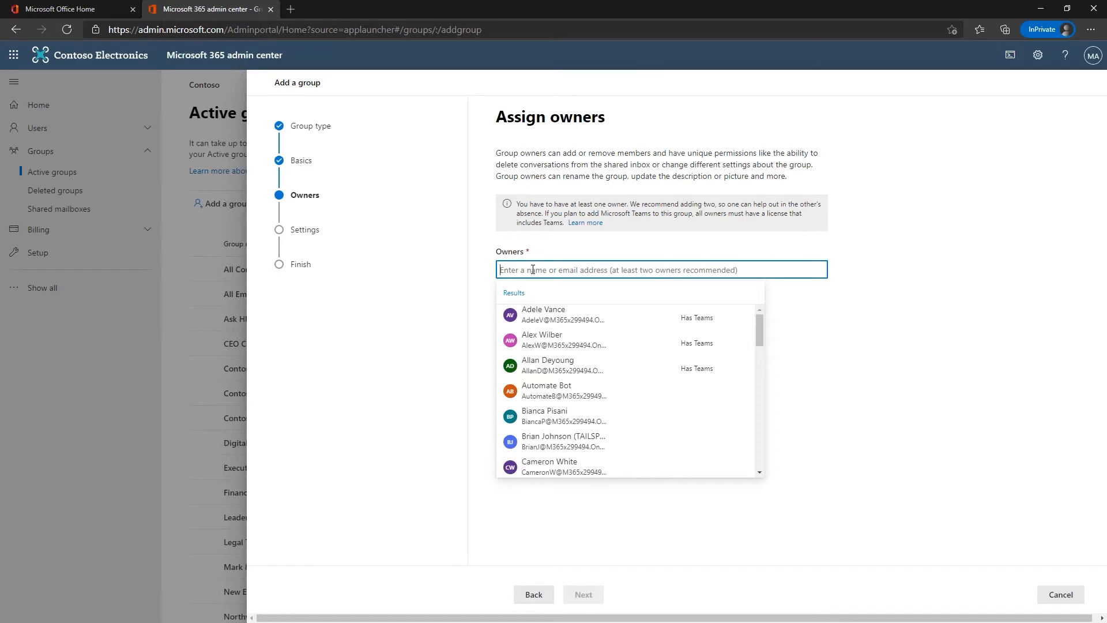
text(mod)
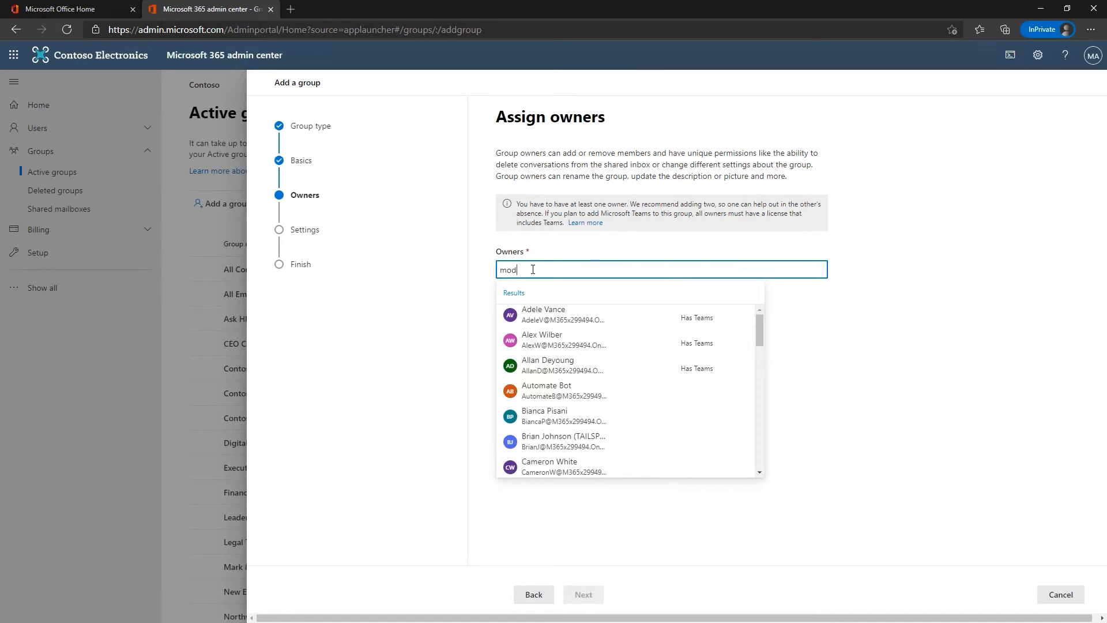
click(548, 319)
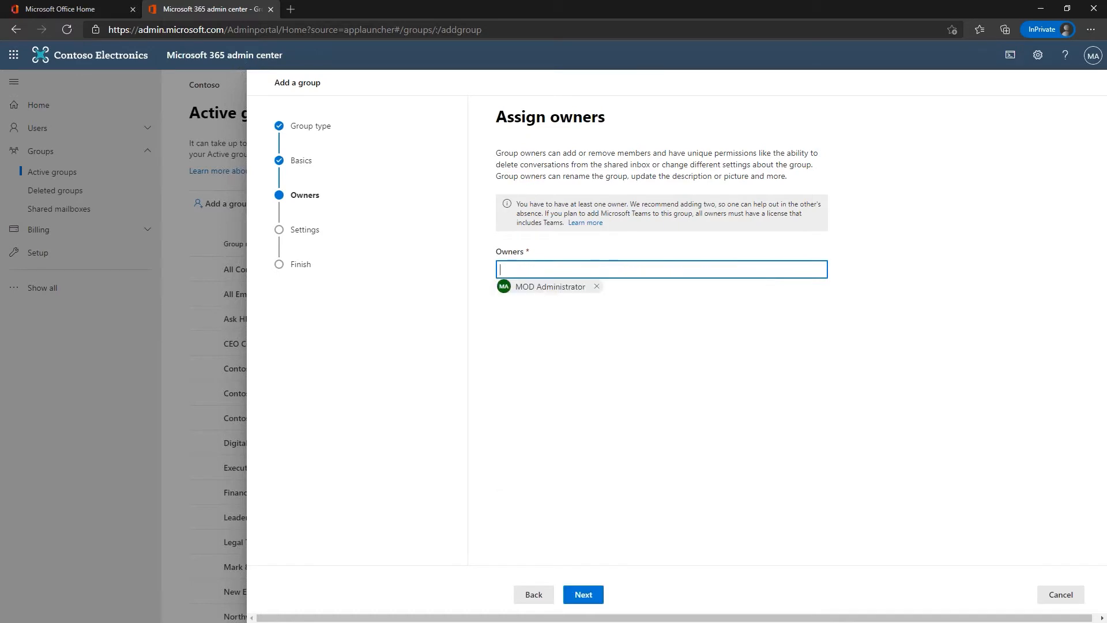
Step: Enter the group email address and set the group's privacy to Private
click(584, 594)
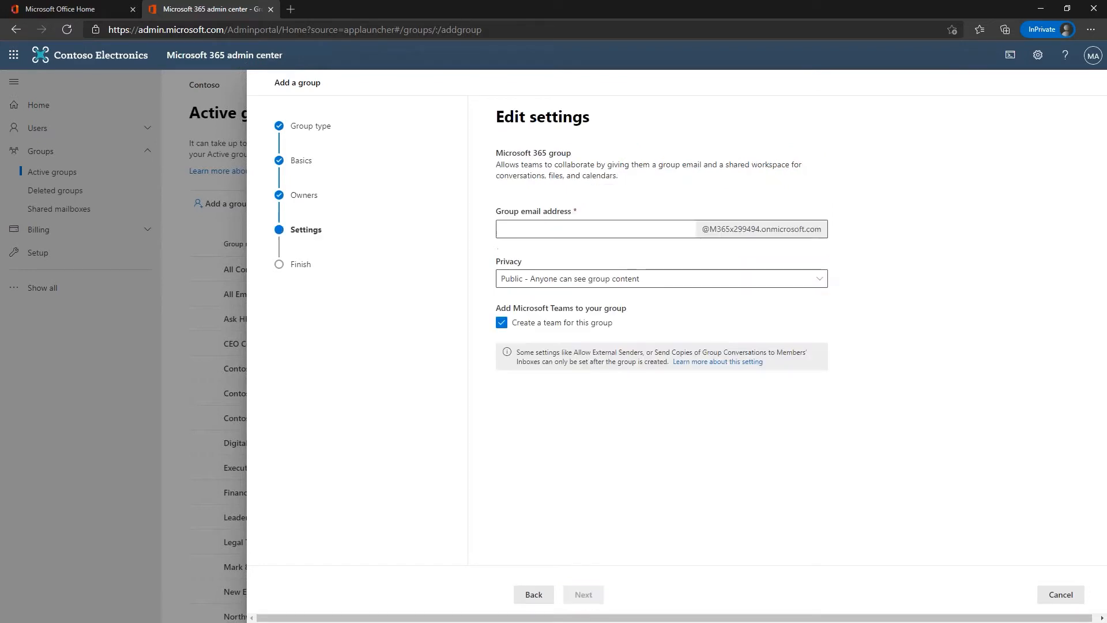
click(546, 231)
text(cuiapprovied)
key(BackSpace)
key(BackSpace)
key(BackSpace)
text(ed)
click(536, 282)
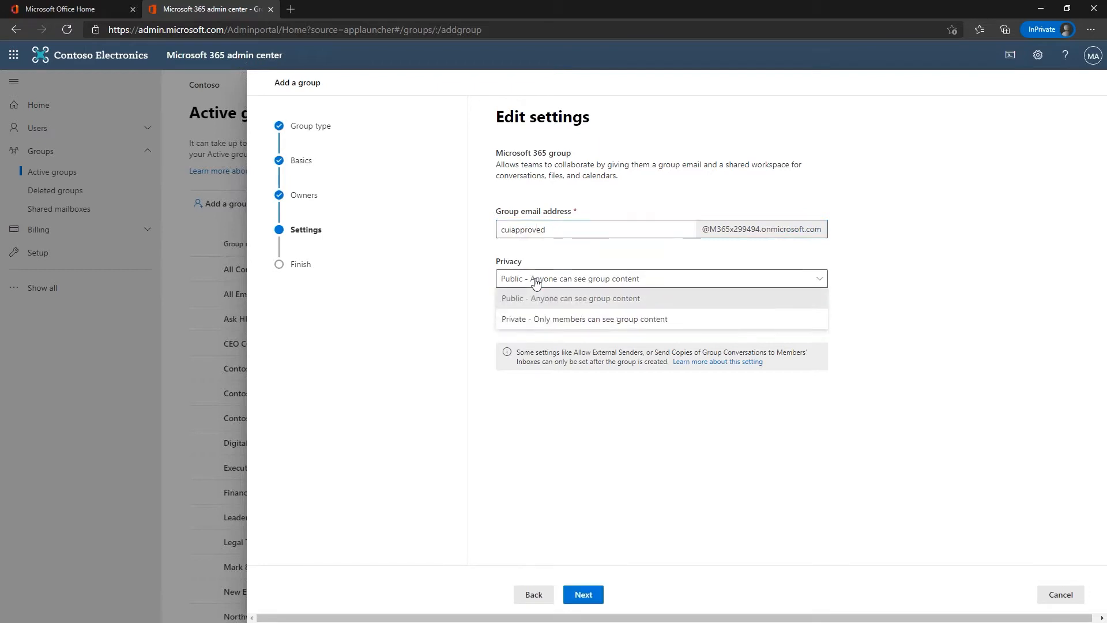
click(552, 319)
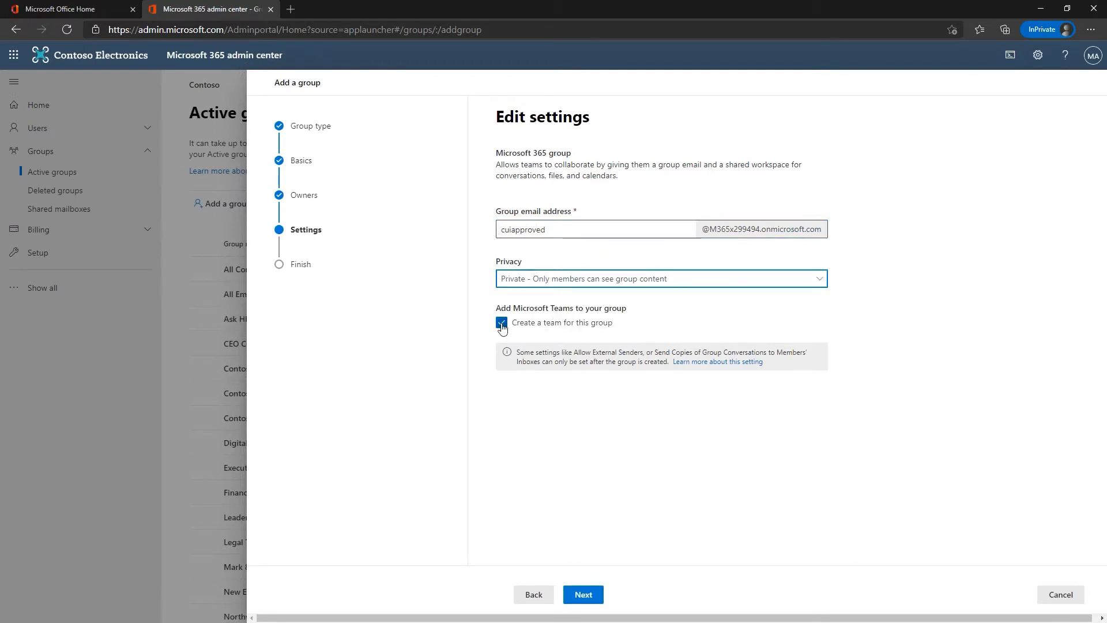
Step: Review and create the group, then return to the Active groups list
click(582, 596)
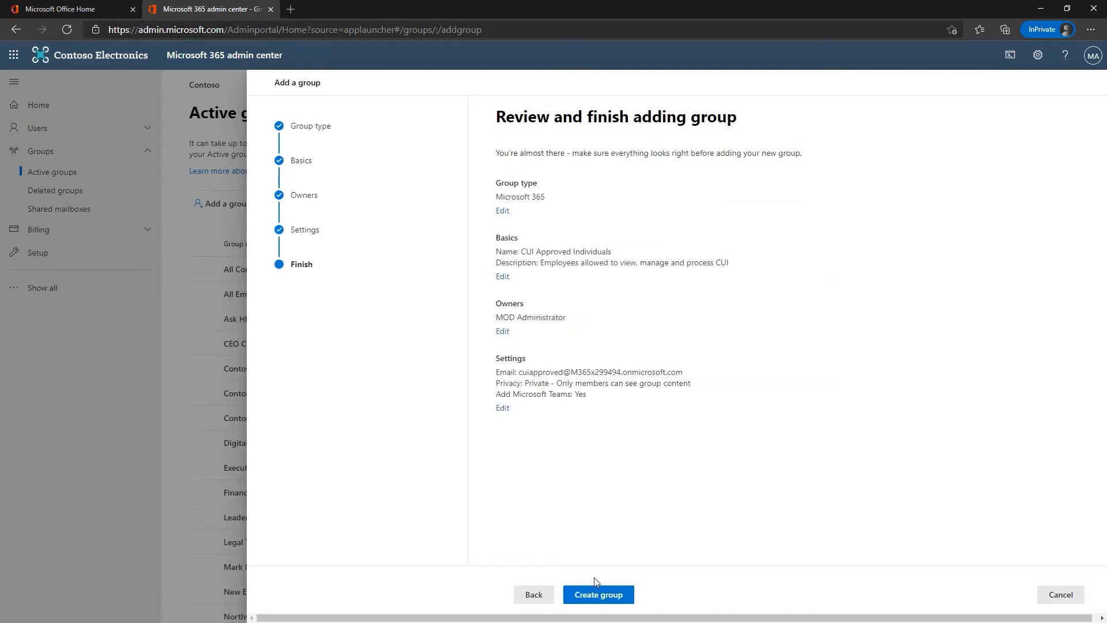
click(593, 595)
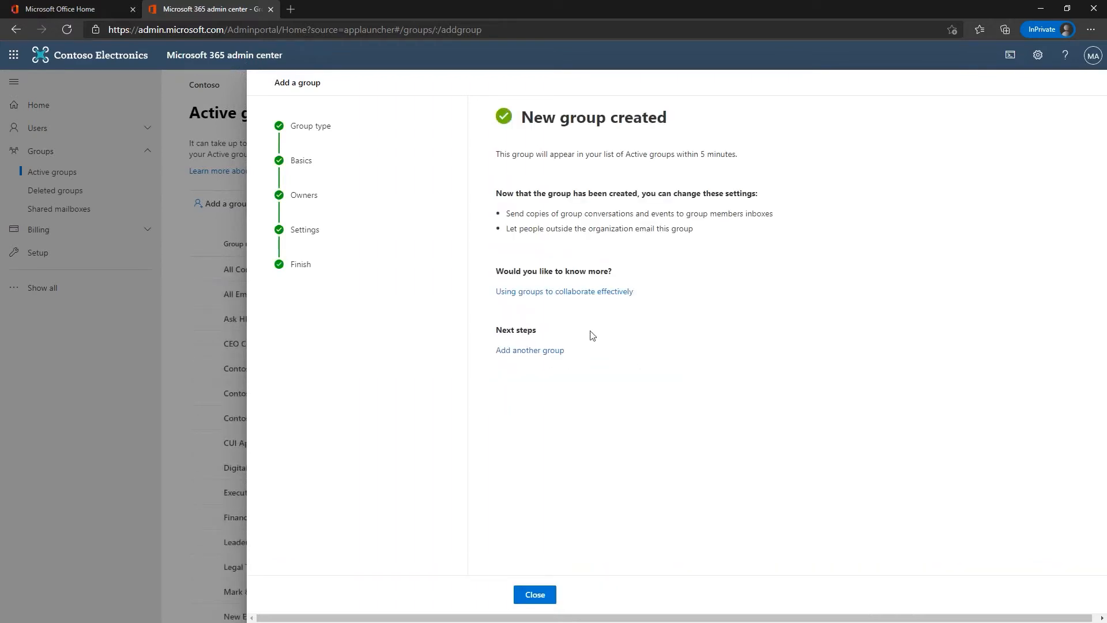
click(533, 595)
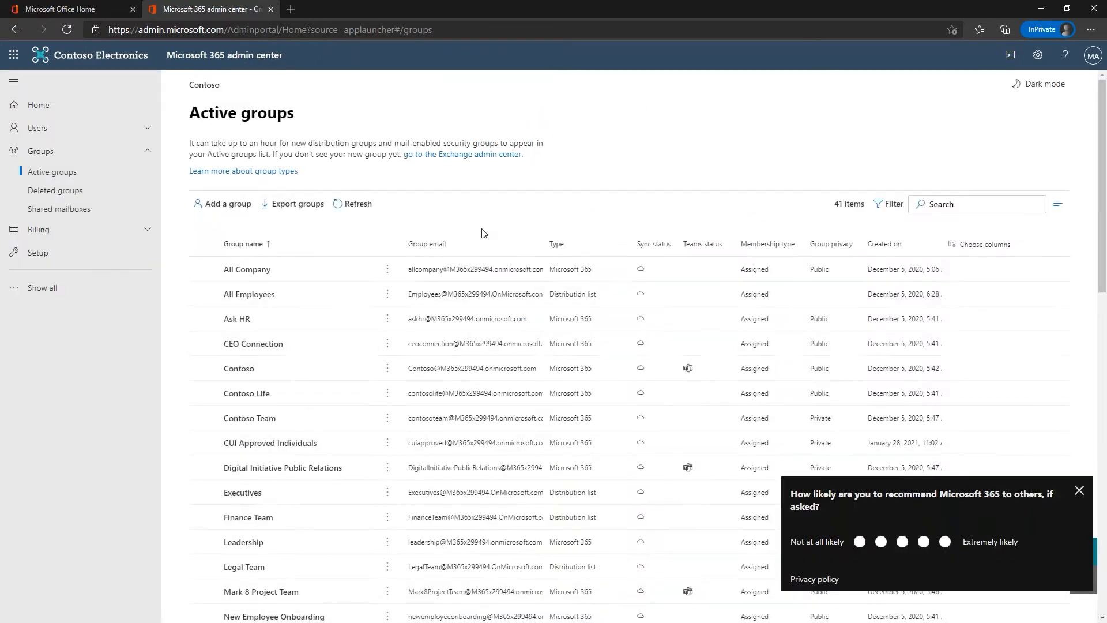
Step: Find the CUI Approved Individuals group and open its member management page
click(1013, 203)
text(cui)
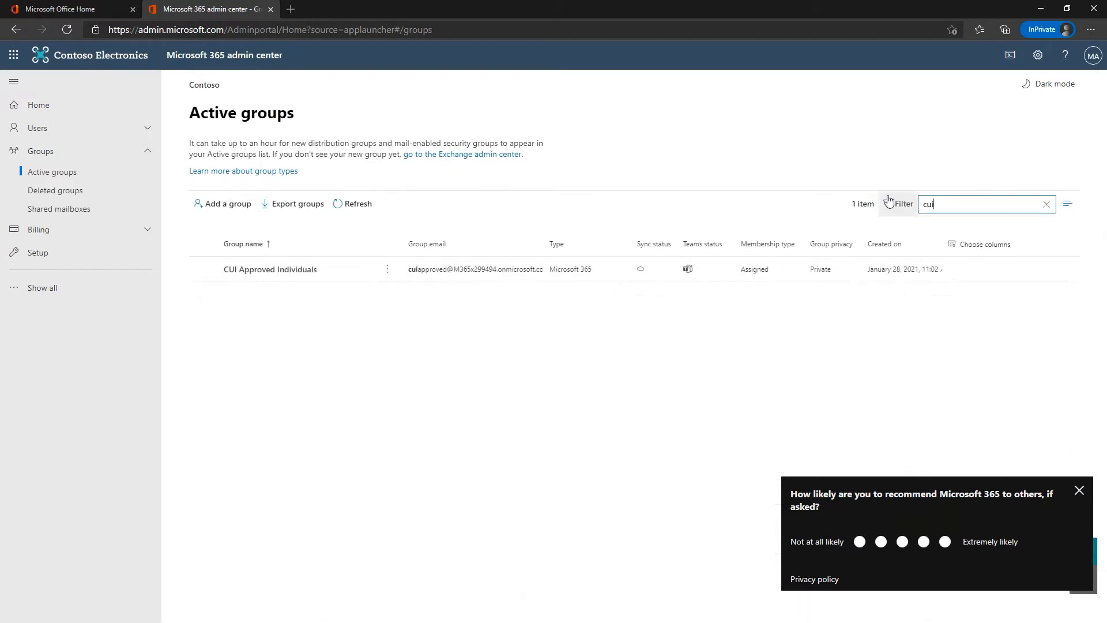
click(256, 269)
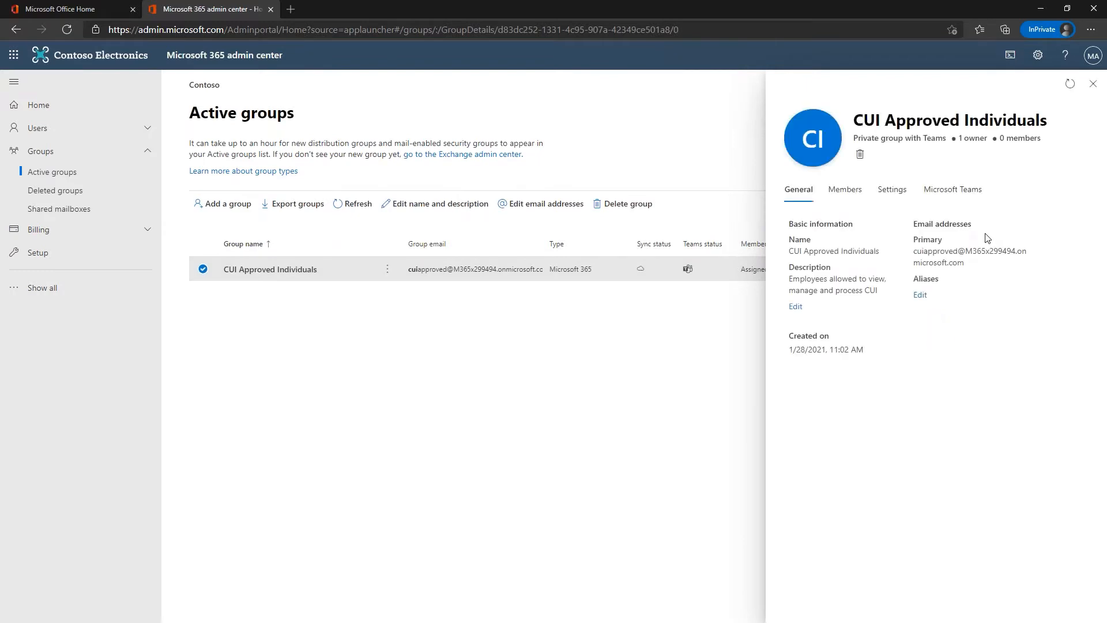
click(847, 189)
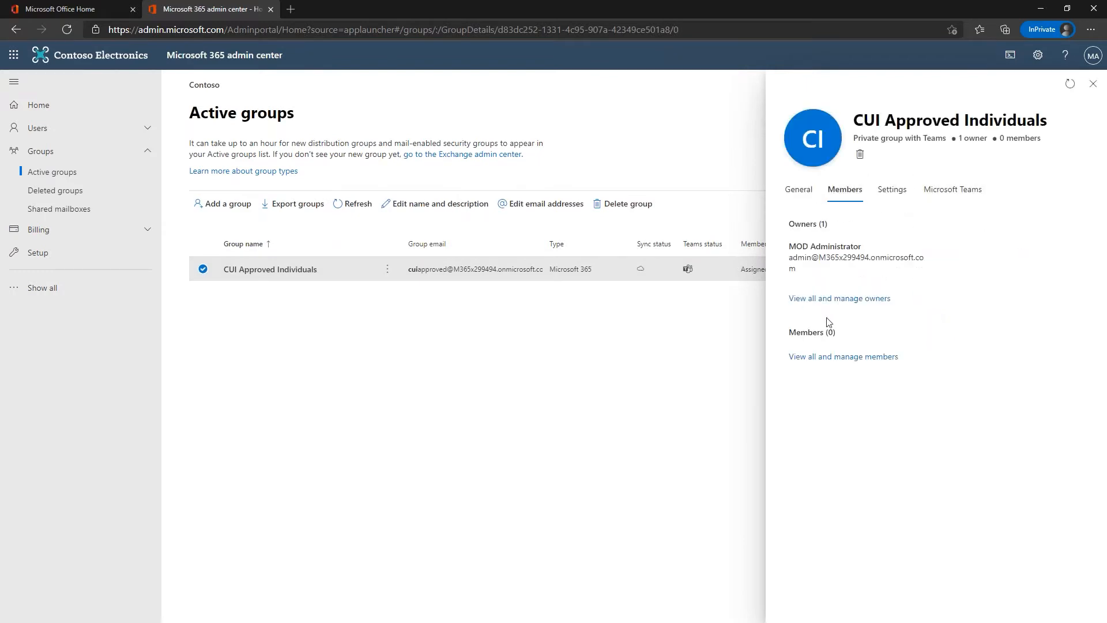
click(817, 298)
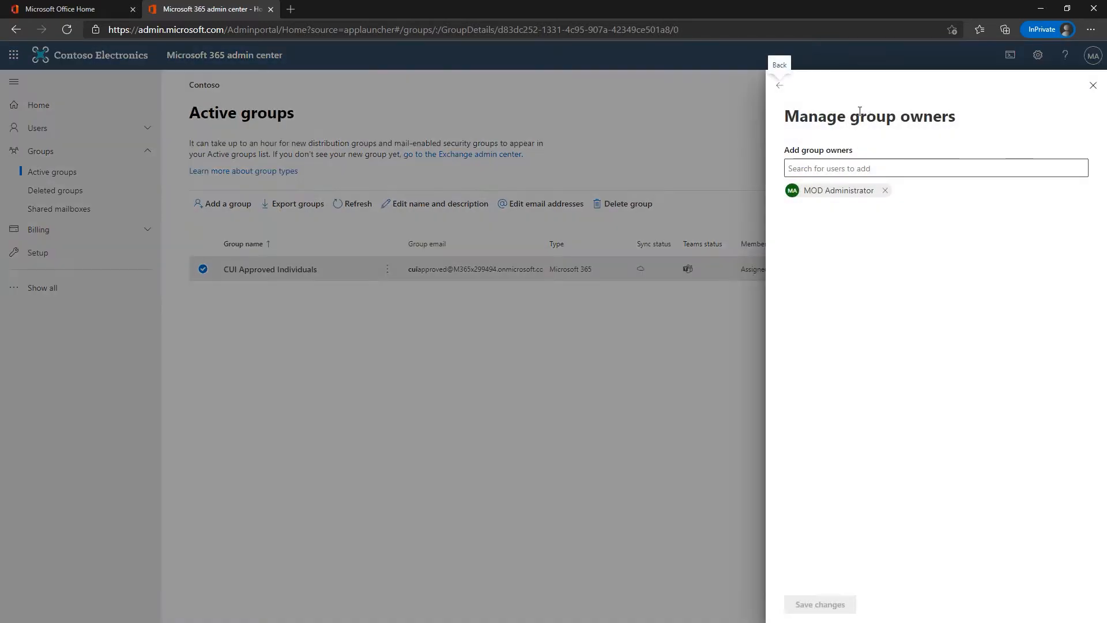
click(779, 86)
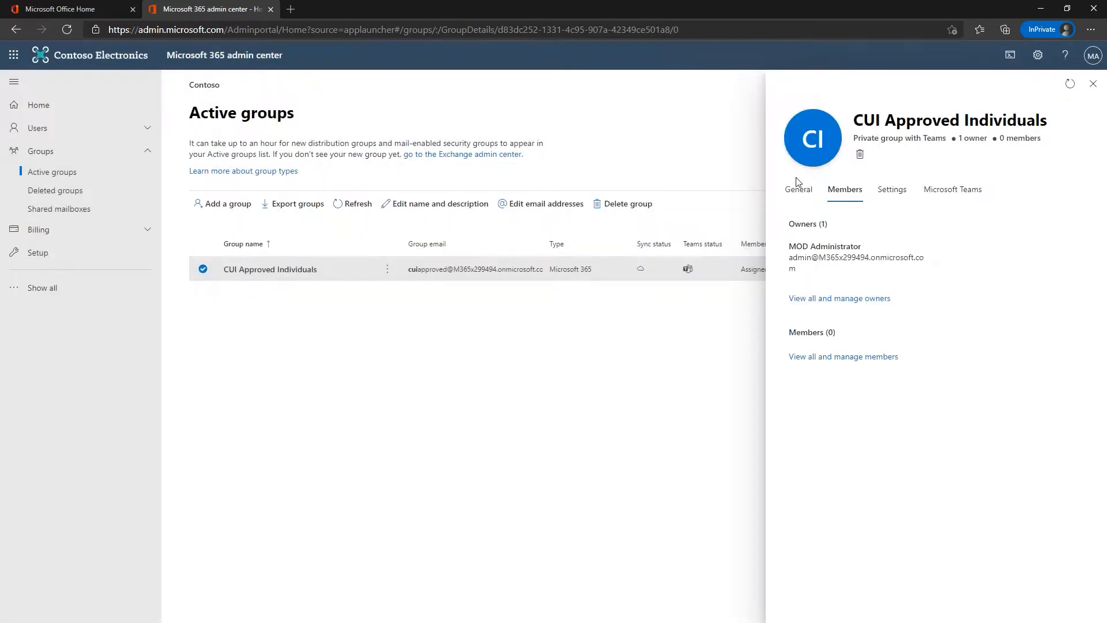
click(819, 356)
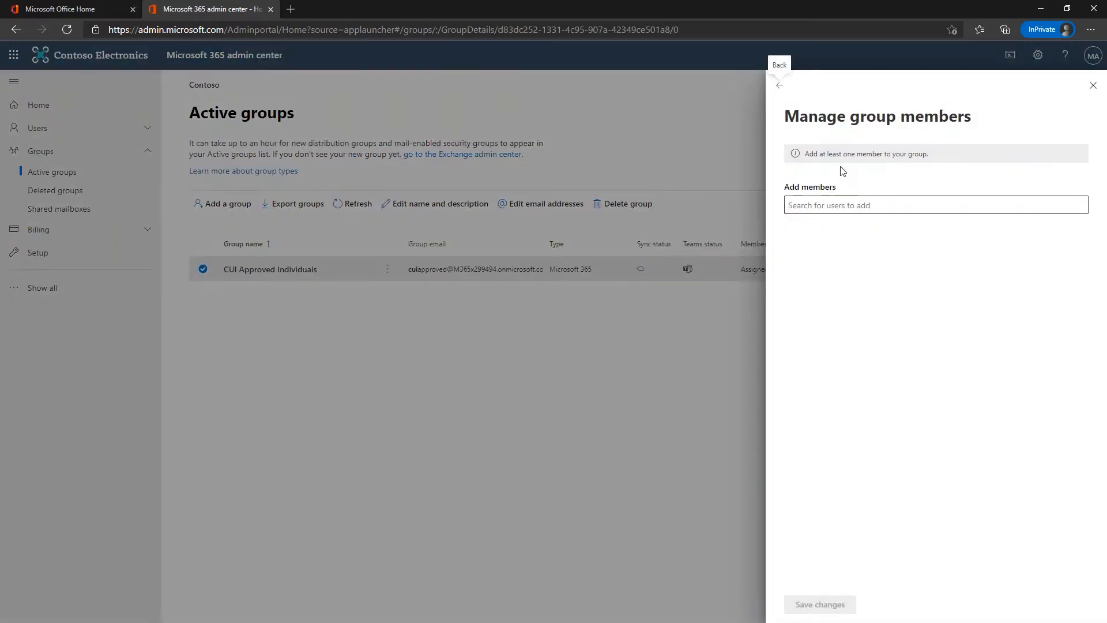
Step: Add the administrator and two other users as members and save the changes
click(828, 207)
text(MOD)
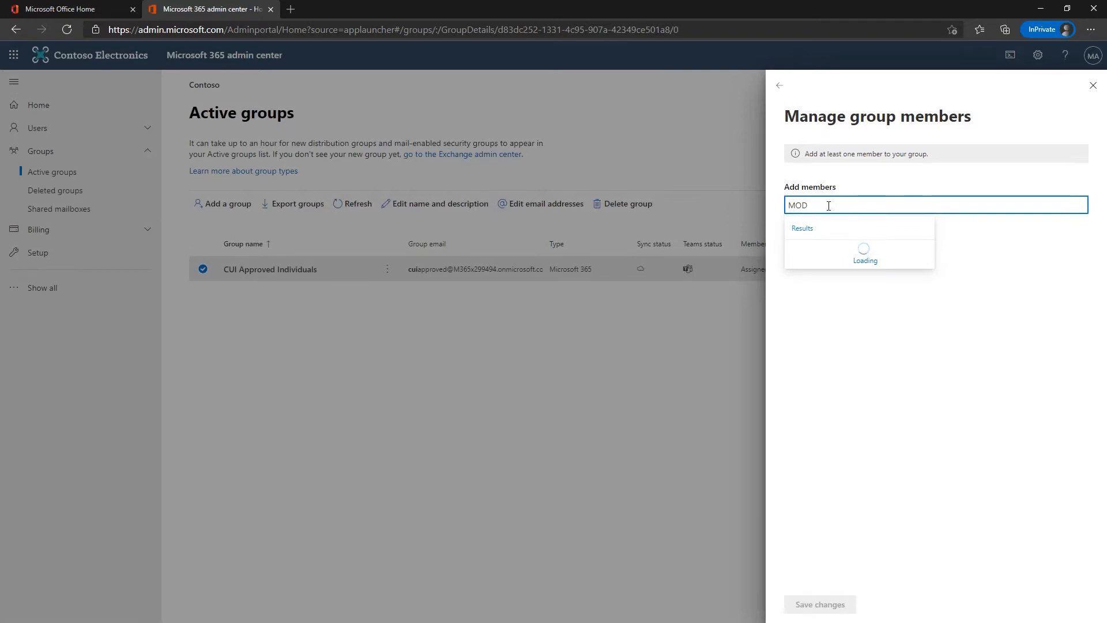
click(823, 249)
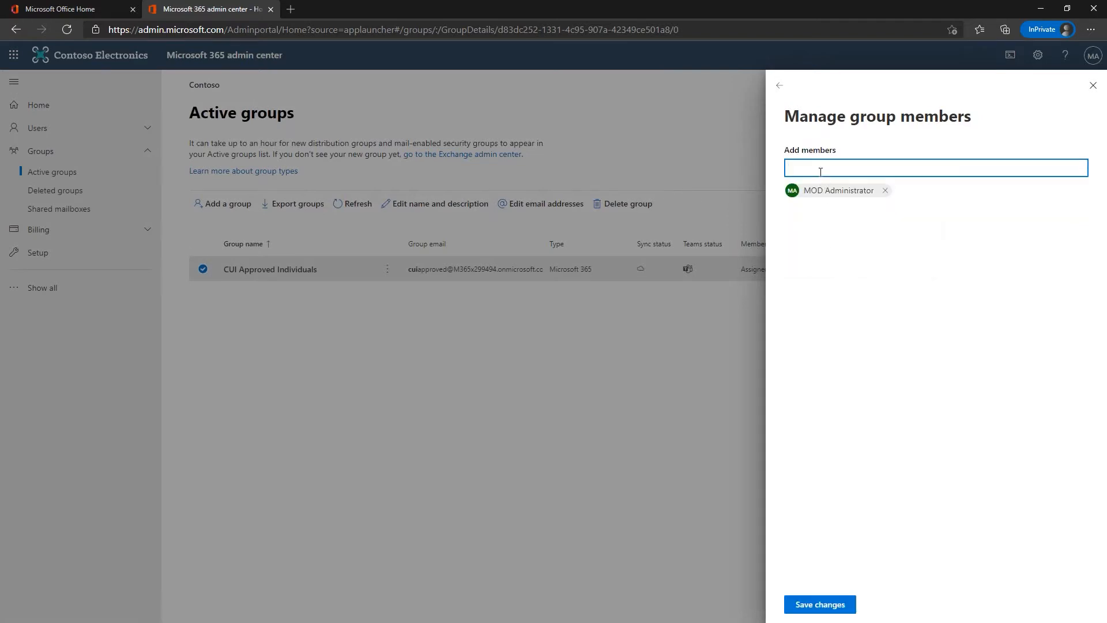
click(820, 168)
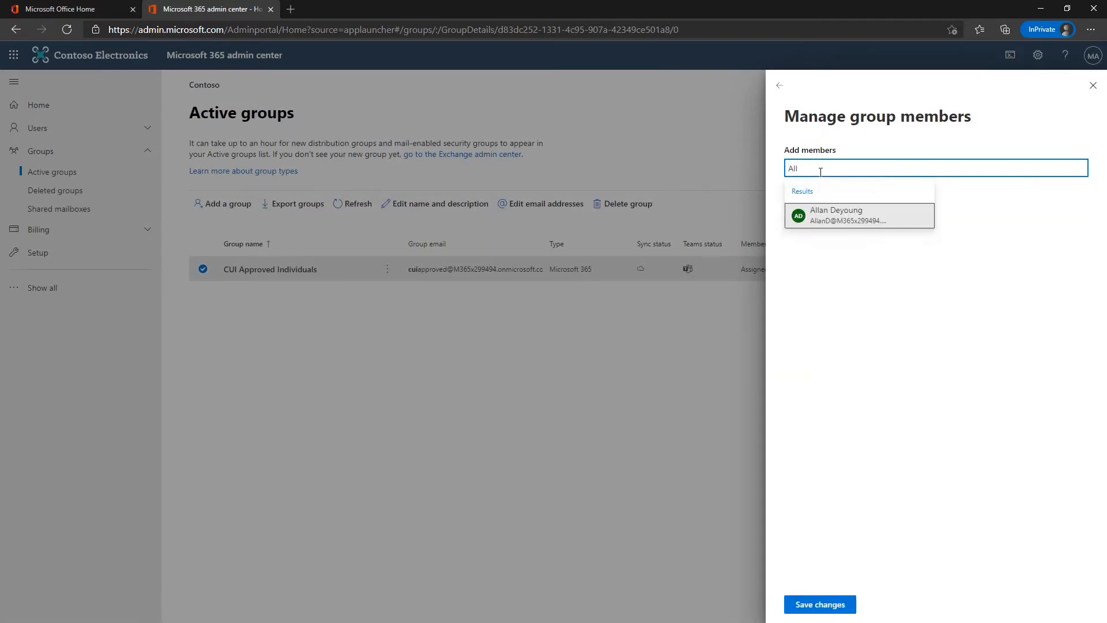
click(836, 208)
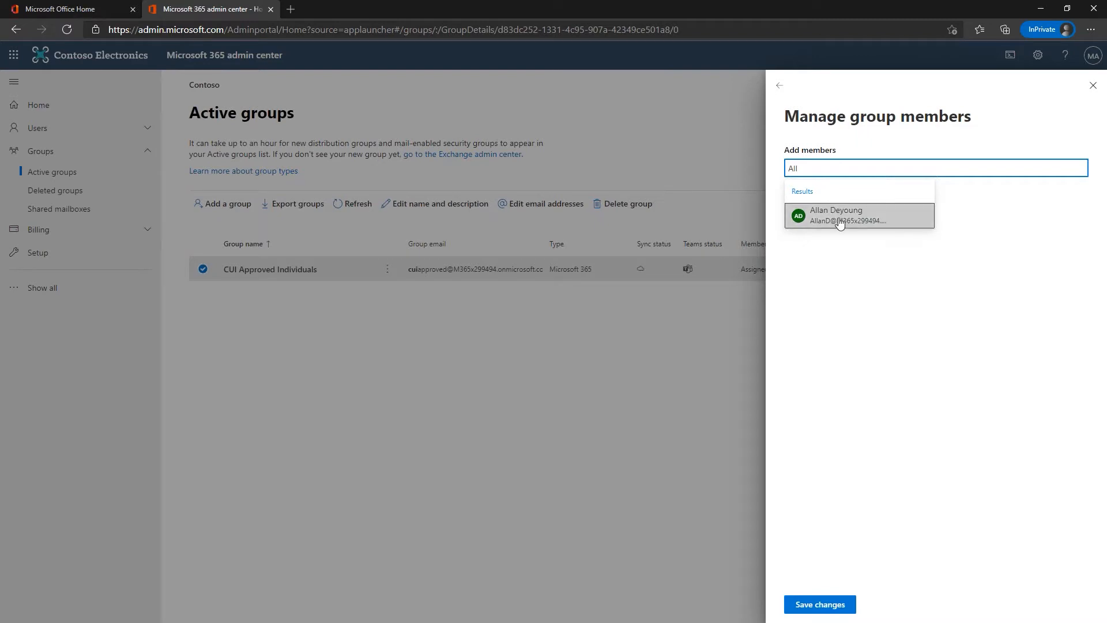
click(823, 167)
text(Meg)
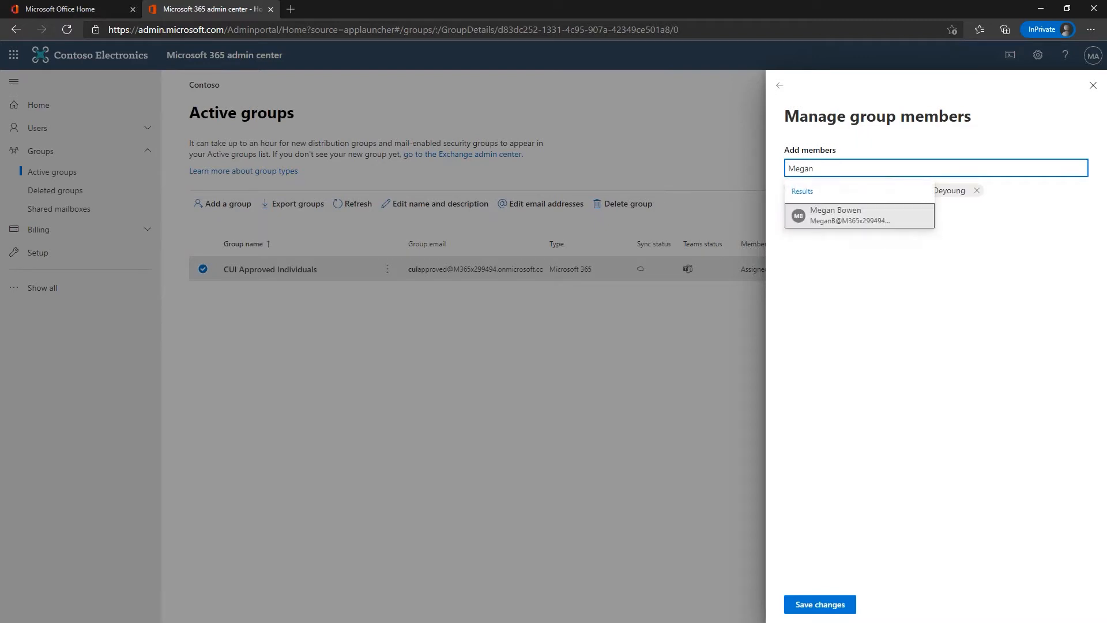
text(an)
click(836, 210)
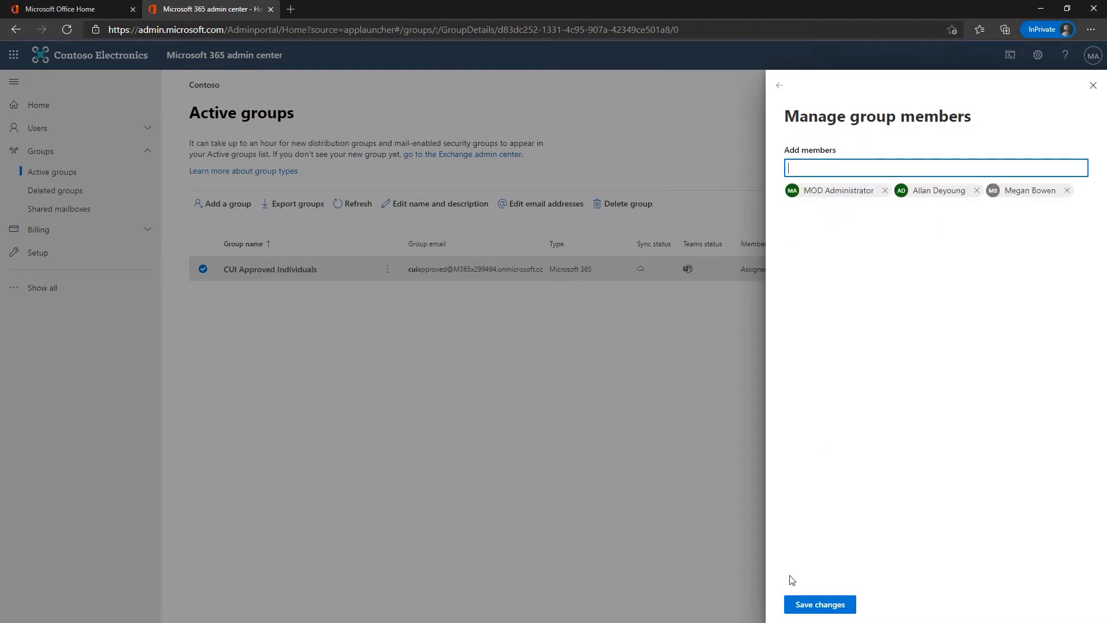
click(819, 604)
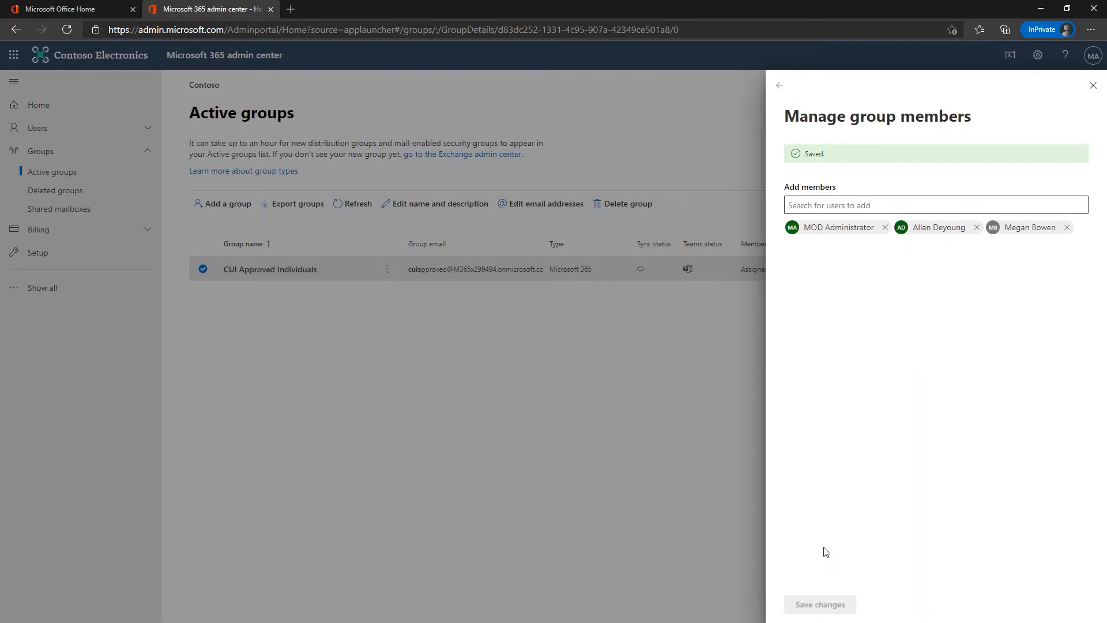
click(1093, 86)
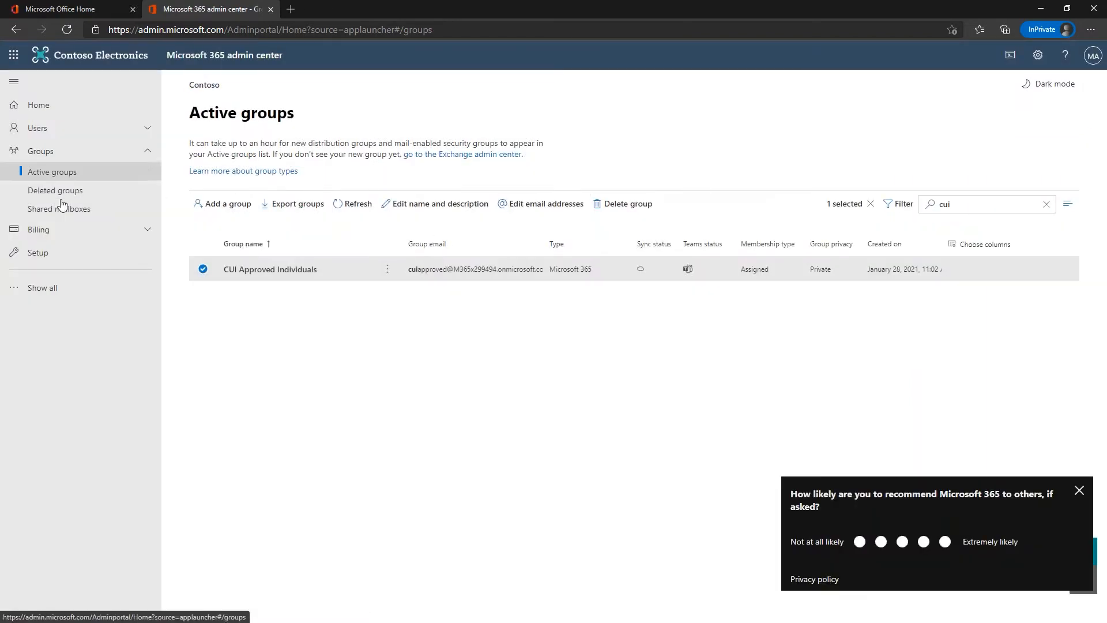
Step: Open the compliance center and go to Information protection to list the sensitivity labels
click(40, 288)
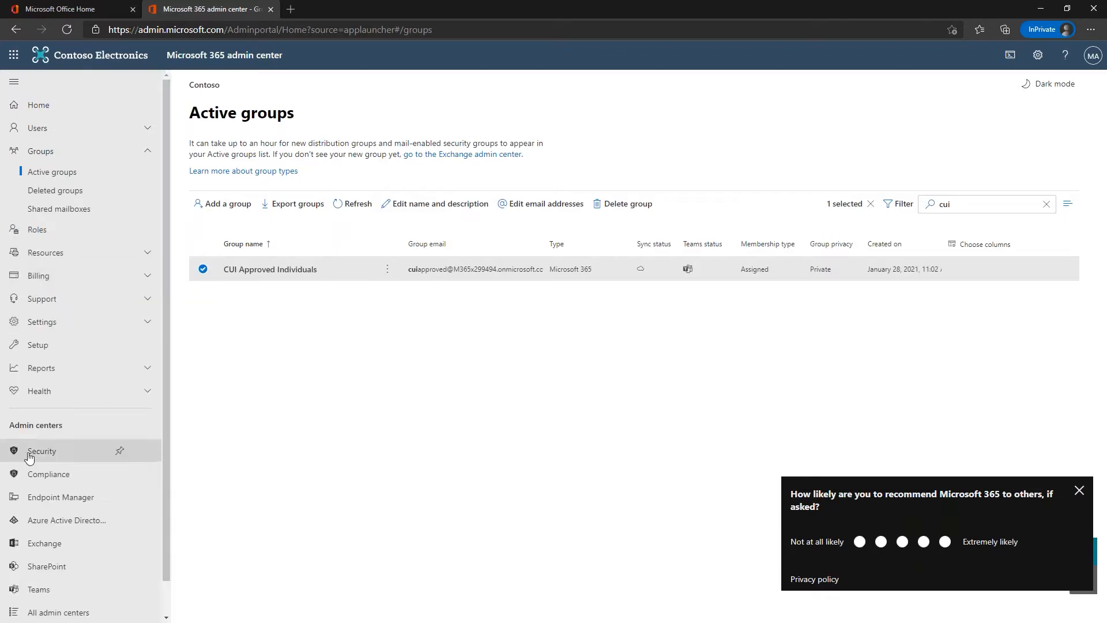
click(49, 474)
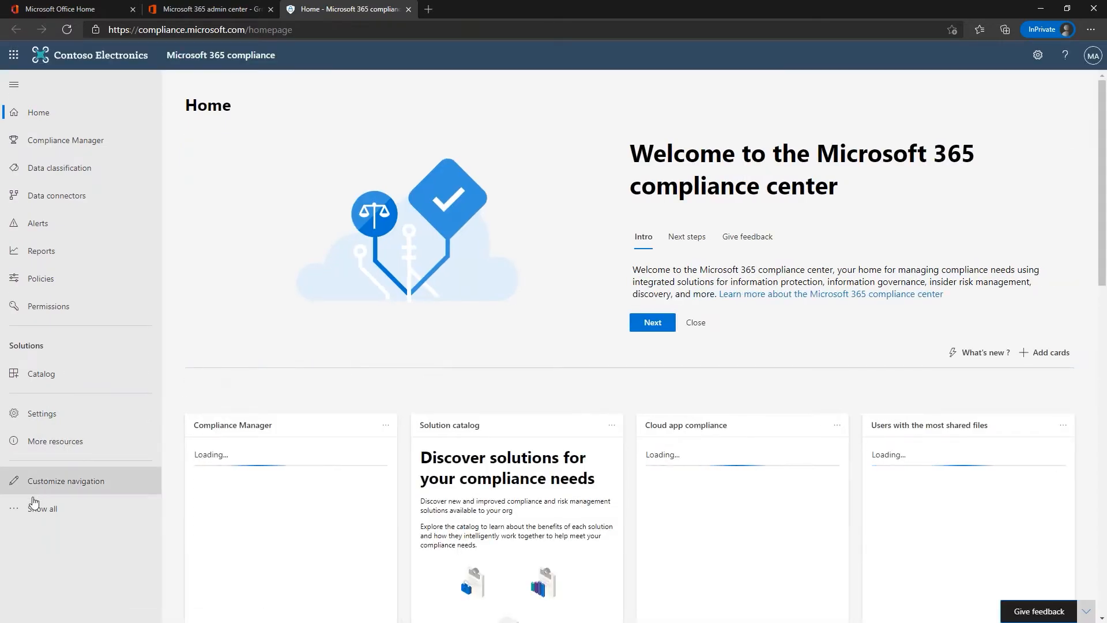
click(38, 508)
scroll(50, 438, down, 3)
scroll(48, 443, up, 3)
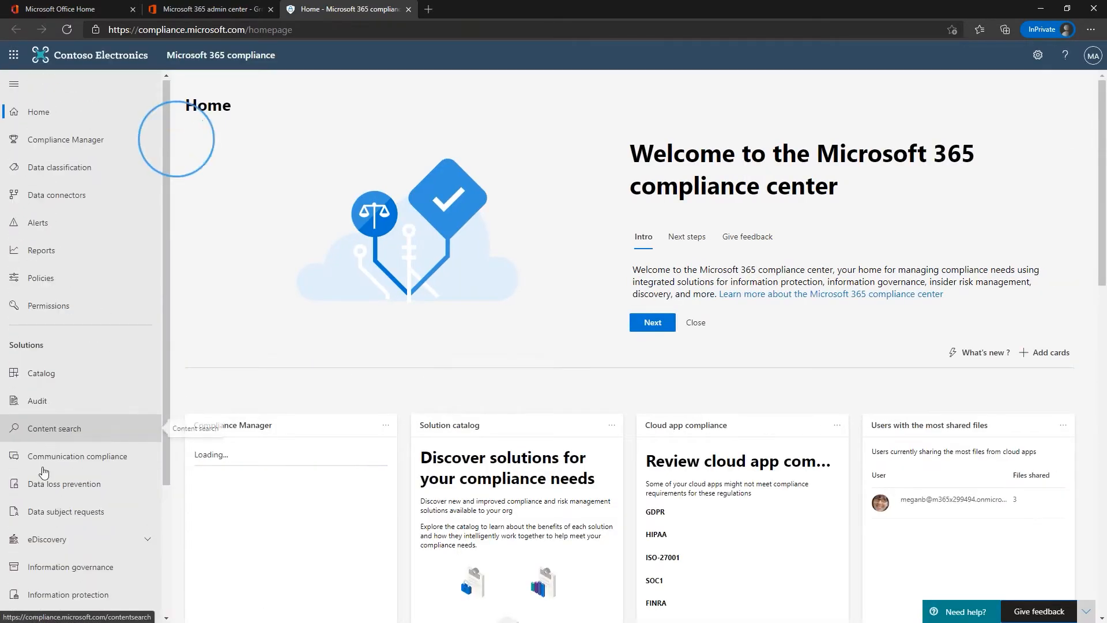
scroll(42, 472, down, 3)
click(45, 429)
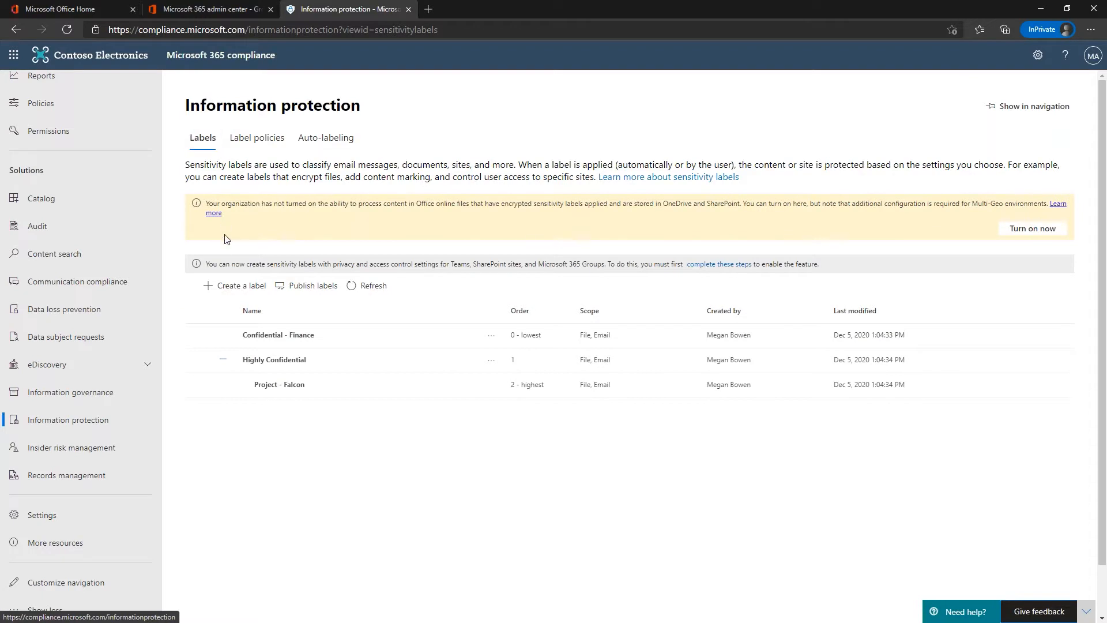
Step: Start a label named 'CUI - Controlled Unclassified Information' with display name CUI
click(227, 290)
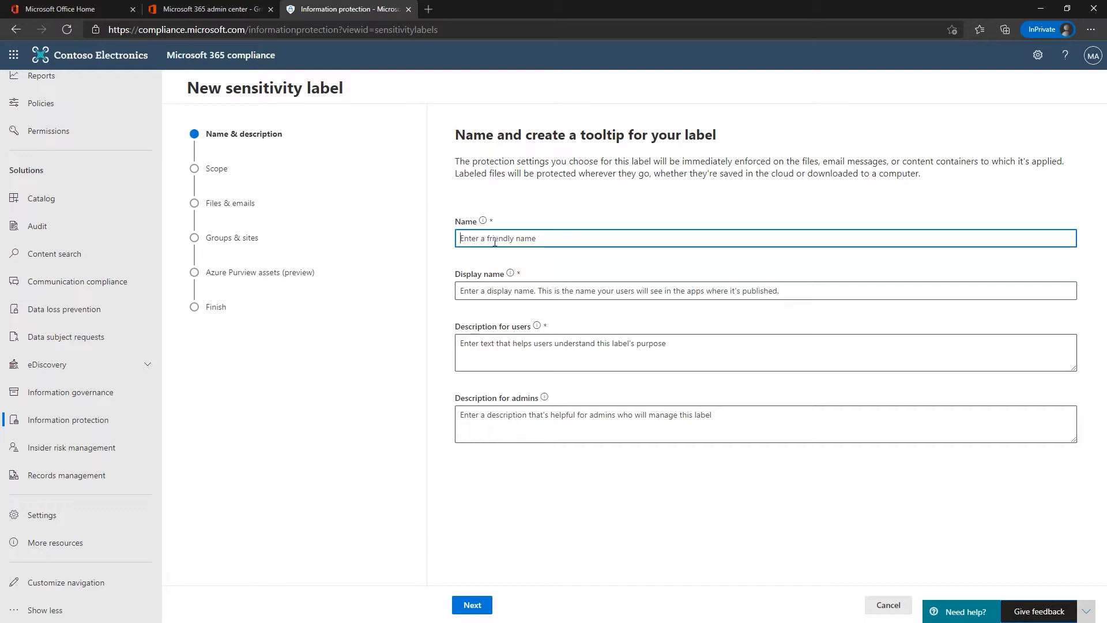
text(CUI - Co)
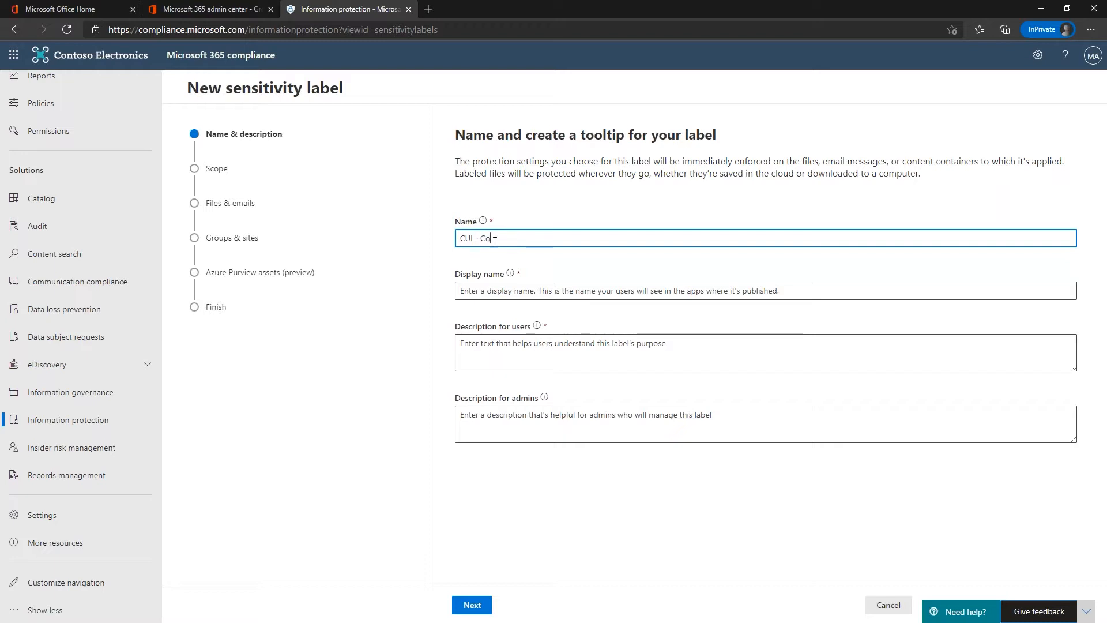
text(ntrolled Uncla)
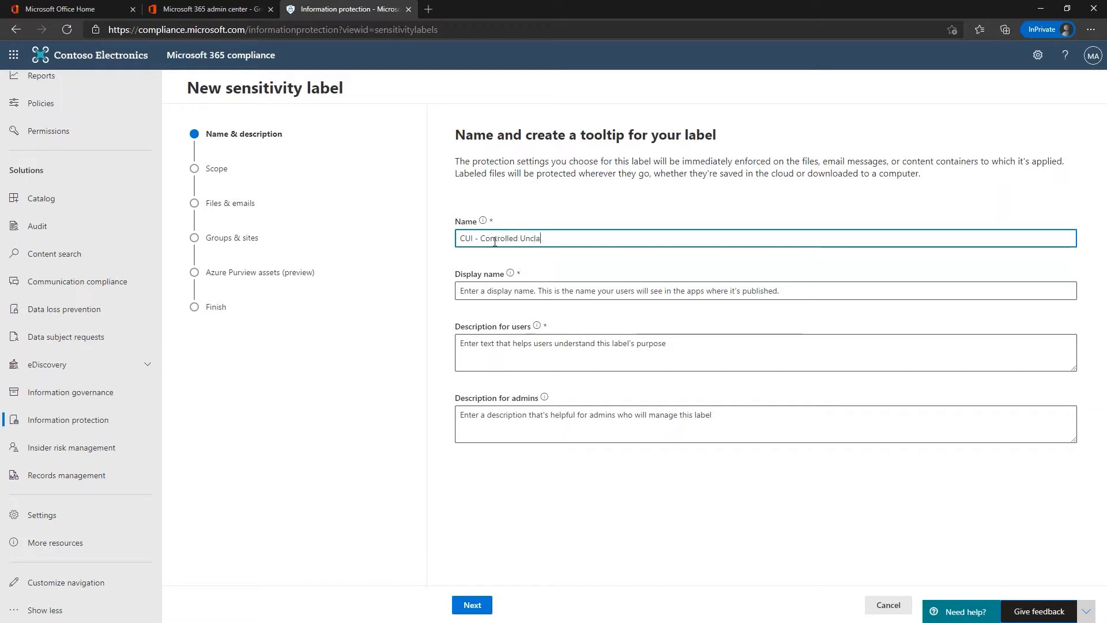
text(ssified Information)
click(479, 292)
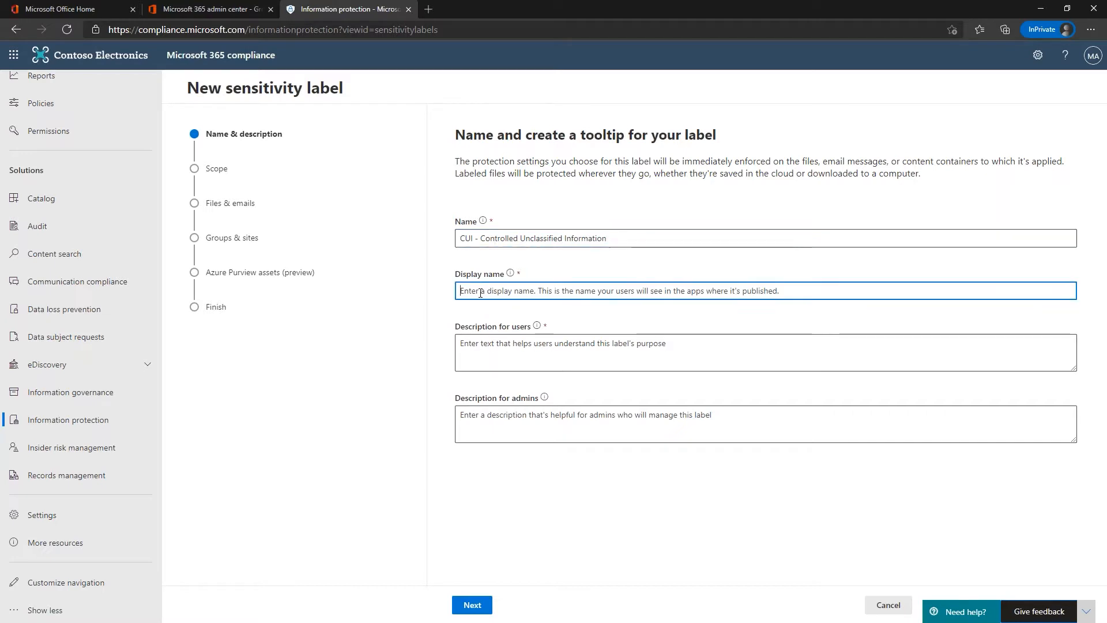
text(CUI)
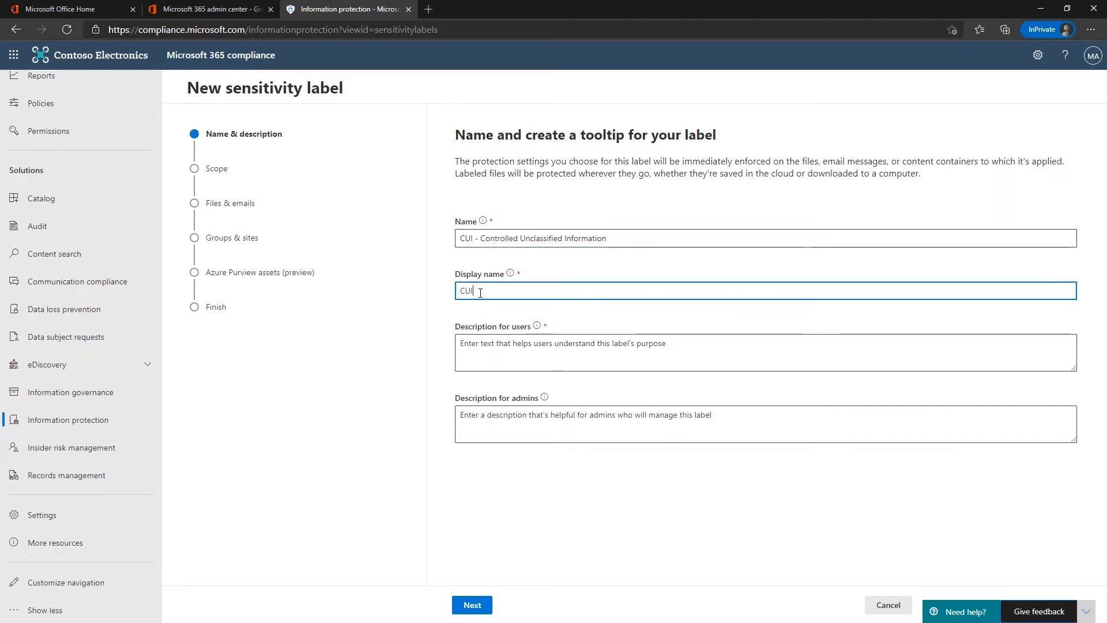
Step: Set both user and admin descriptions to 'Master Group for Undesignated CUI Types'
click(475, 345)
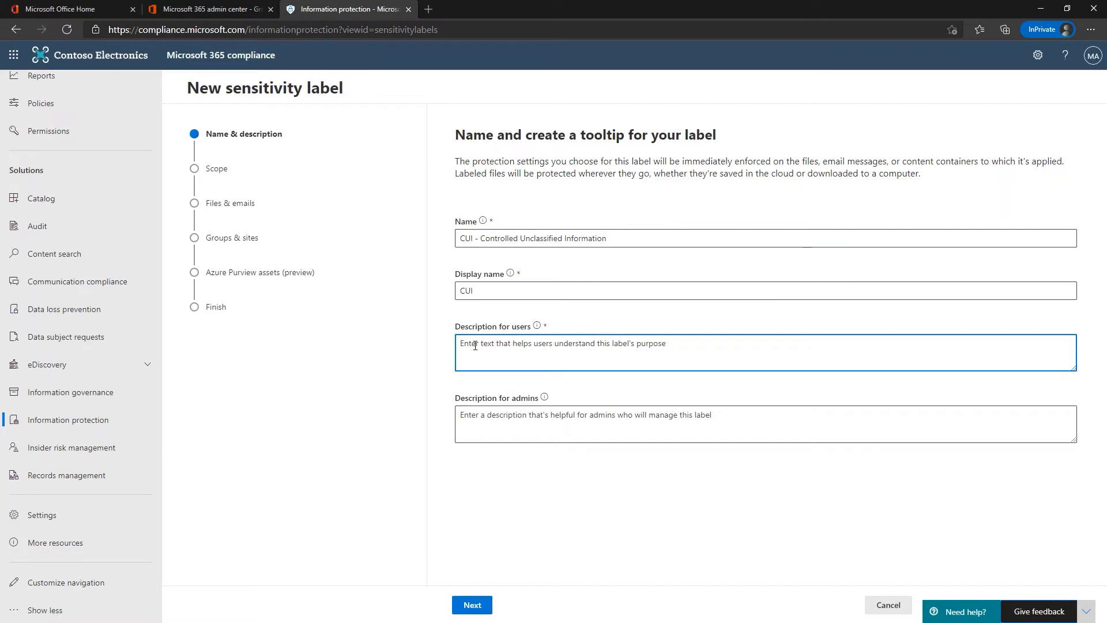
text(Master )
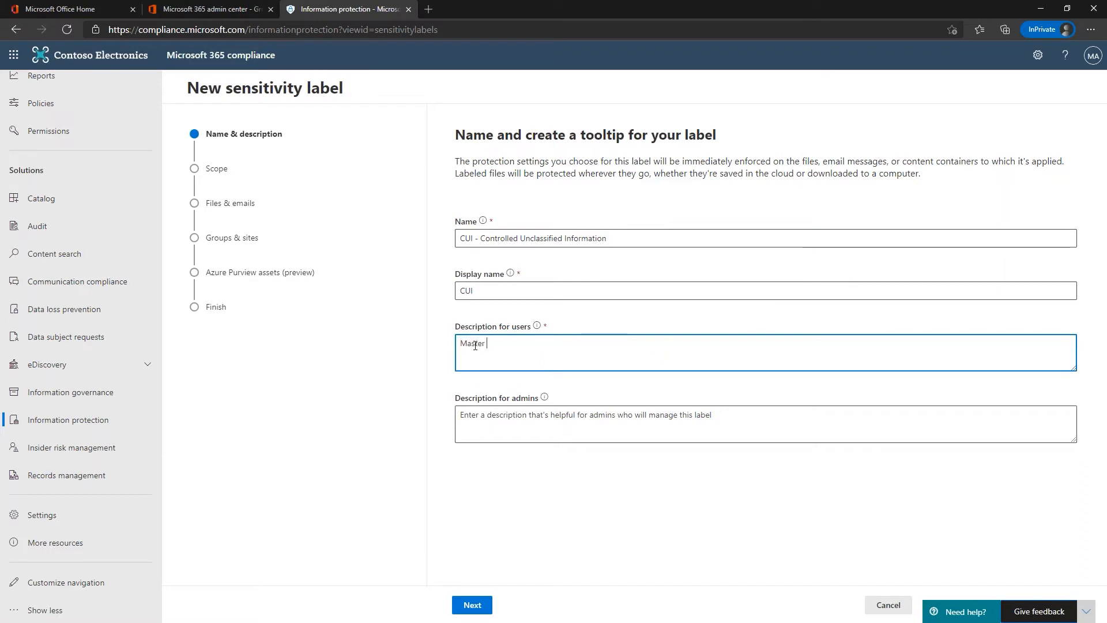
text(Group for uND)
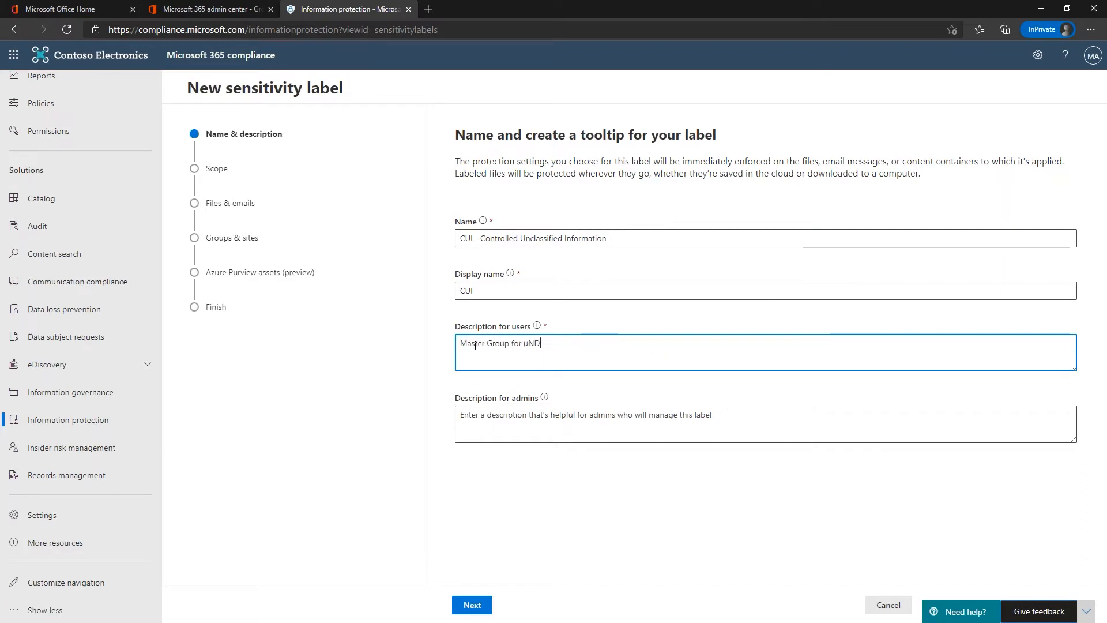
text(ESIGNATED cui )
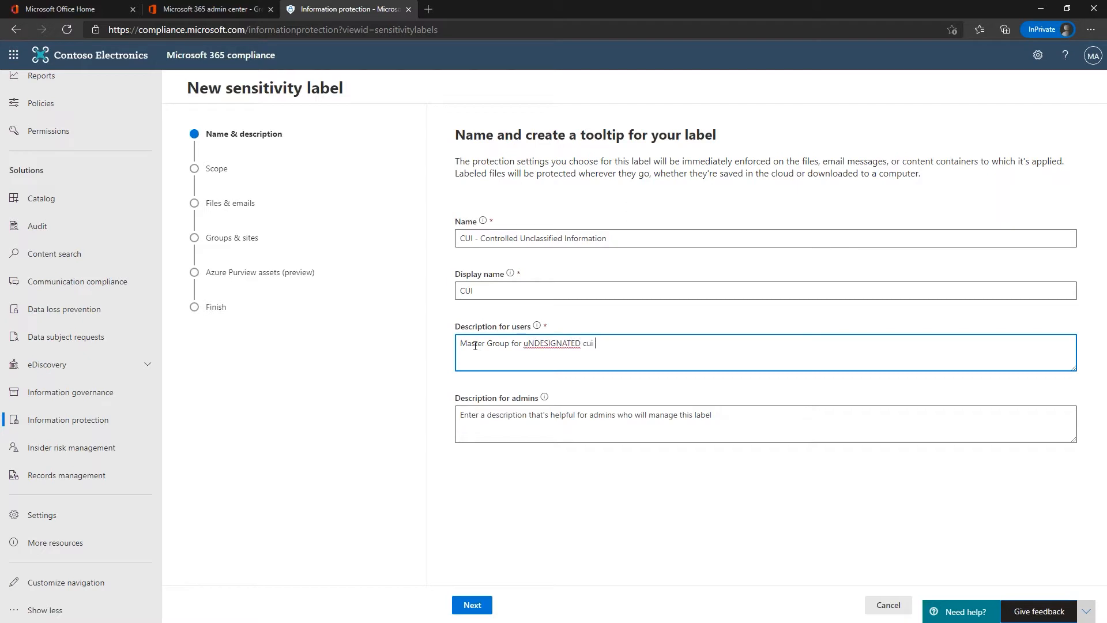
text(TYPES)
key(ctrl+Left)
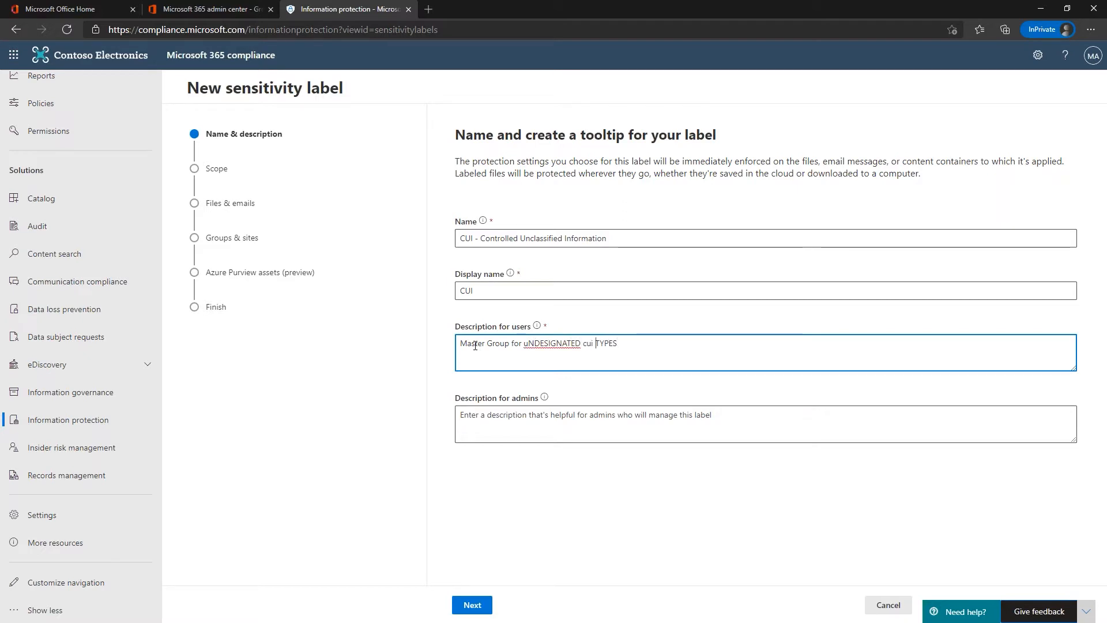
key(shift+End)
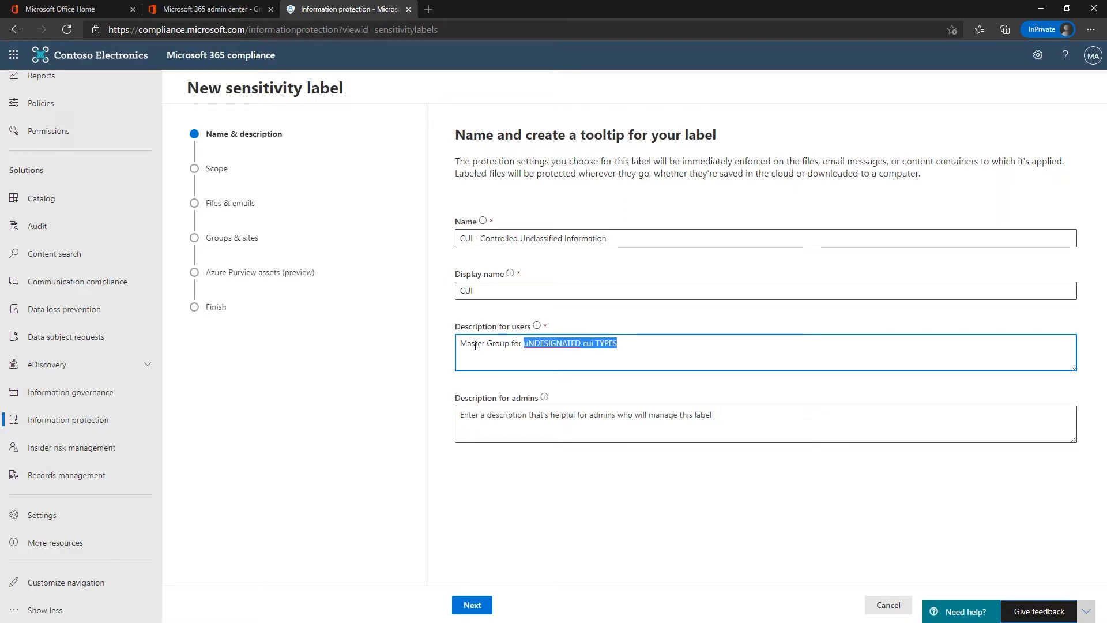
text(Undes)
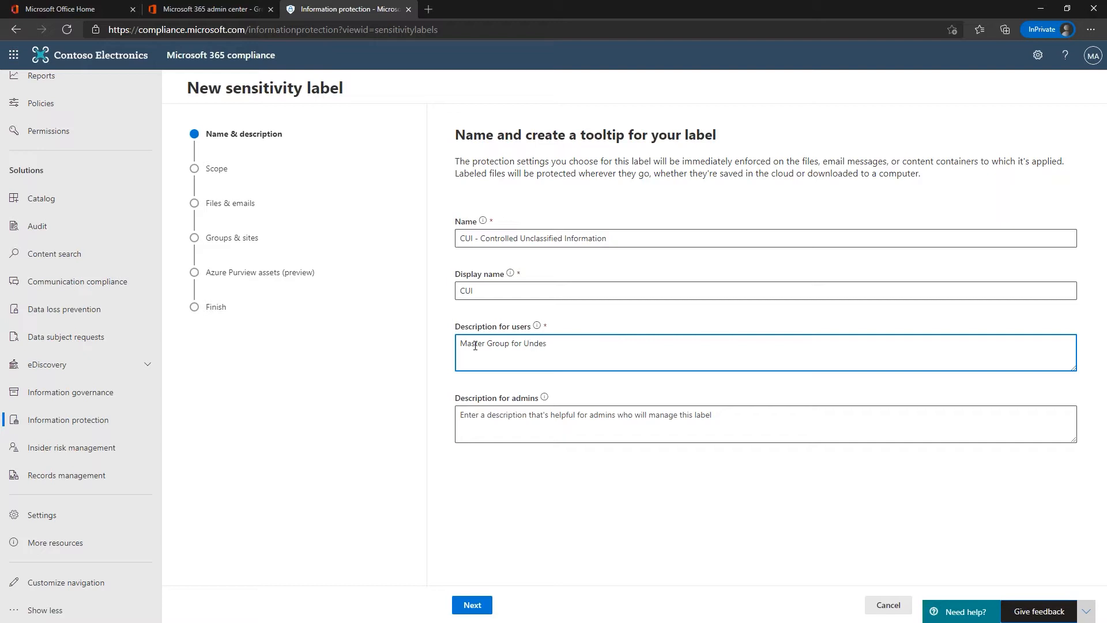
text(ignated CUI Types)
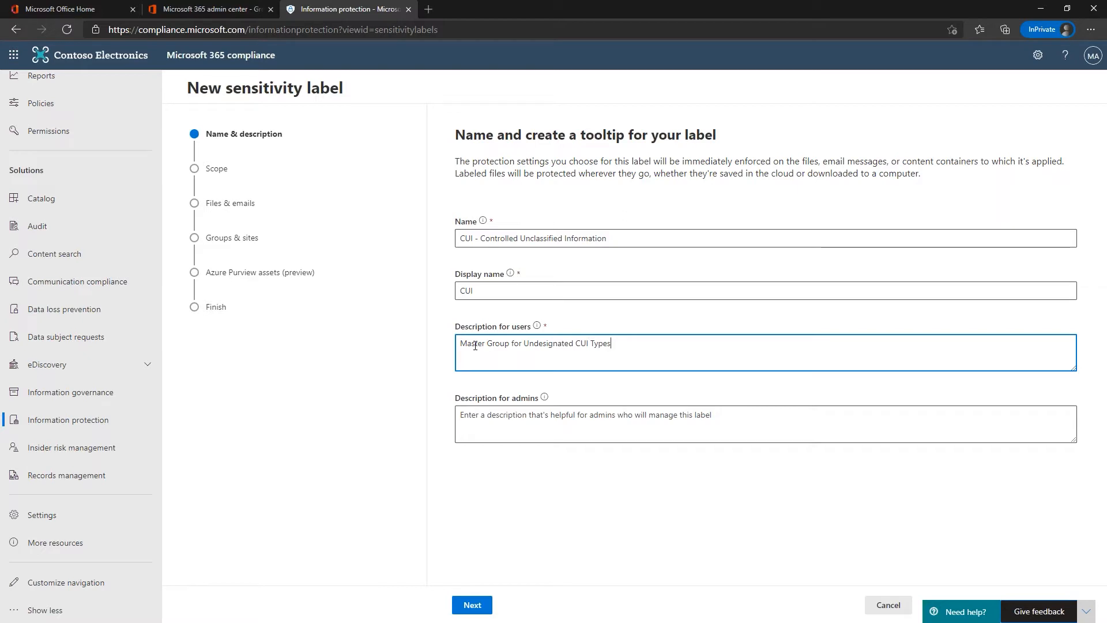
key(ctrl+a)
key(ctrl+c)
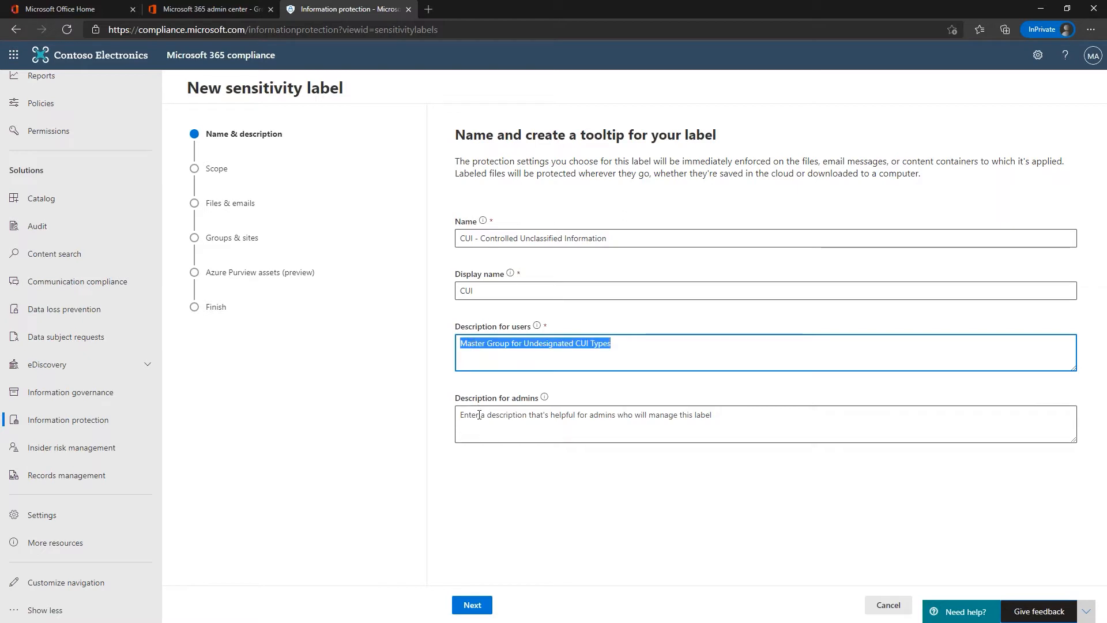
click(479, 414)
key(ctrl+v)
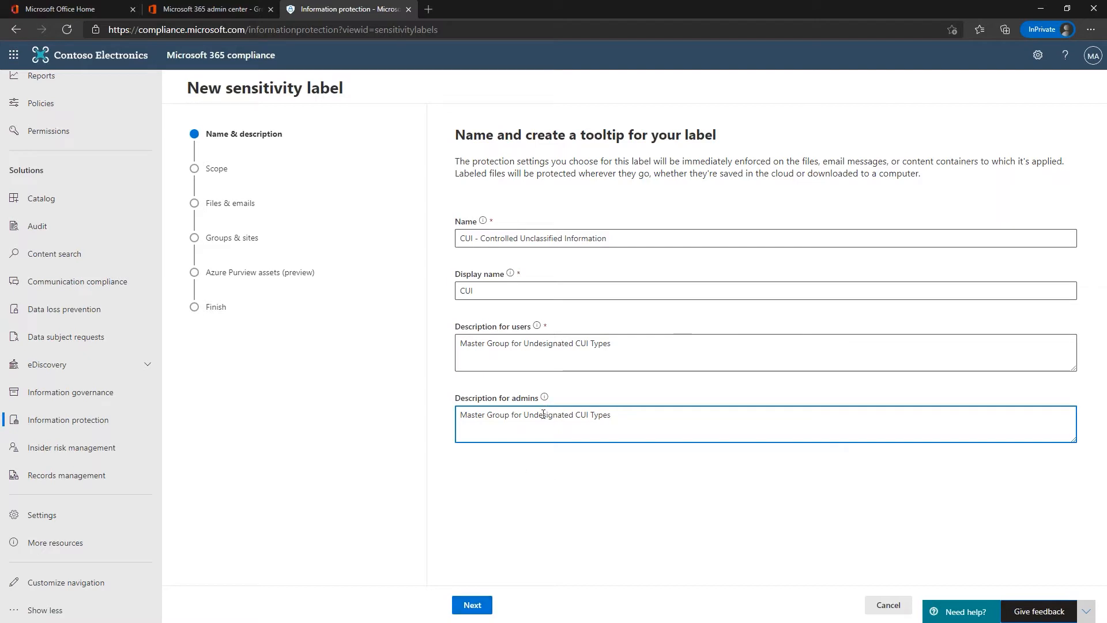
click(471, 605)
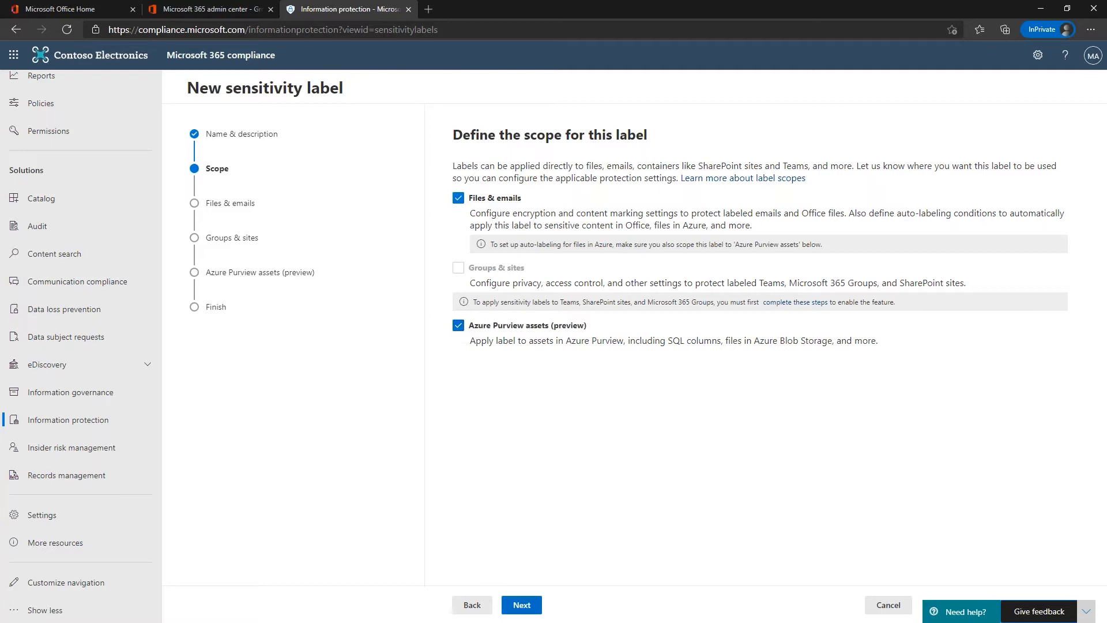
Step: Enable Encrypt files and emails and Mark the content of files, then choose Configure encryption settings
click(522, 605)
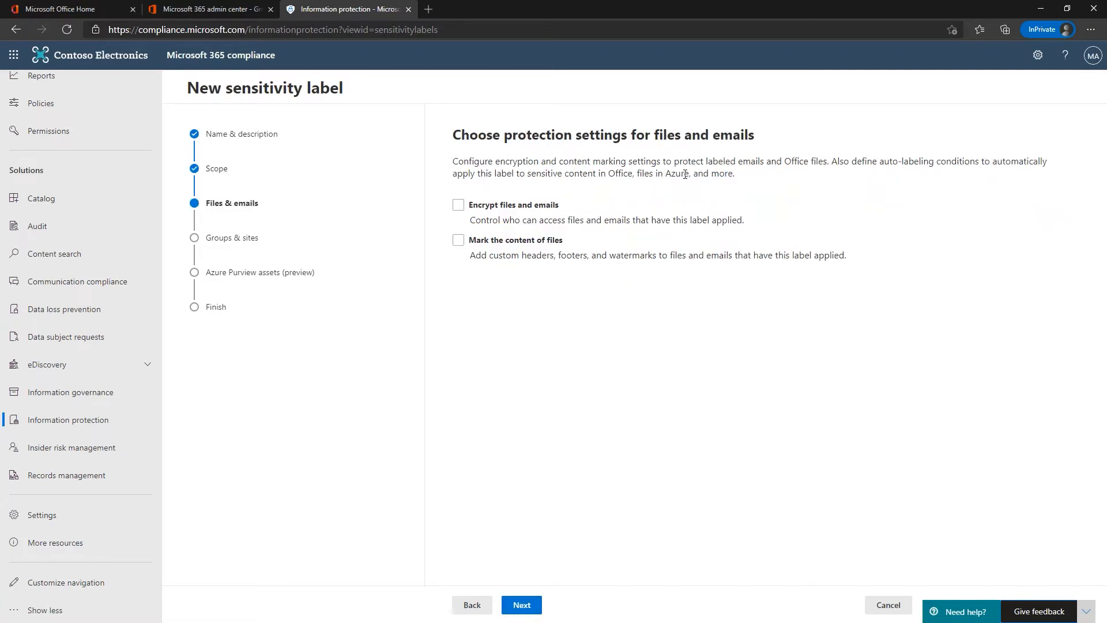
click(460, 207)
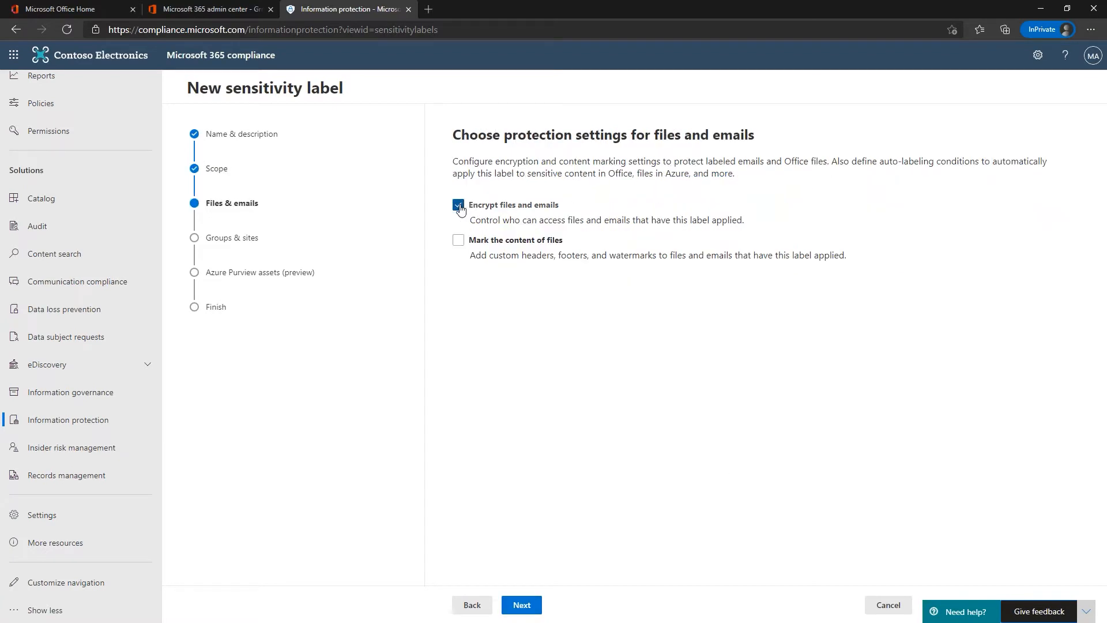
click(458, 240)
click(521, 605)
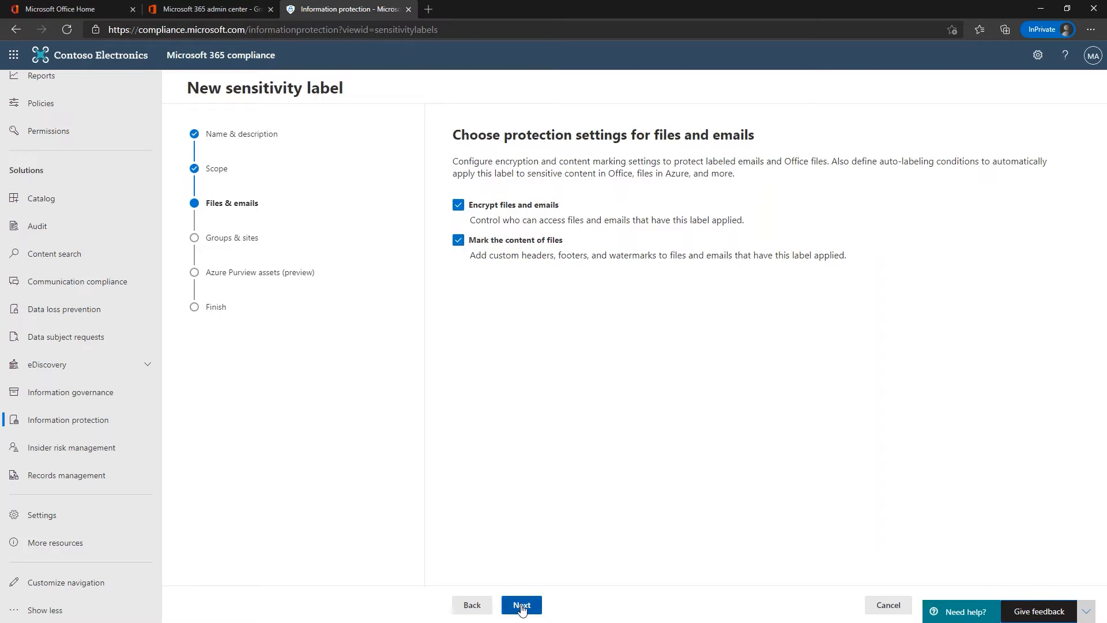
click(458, 217)
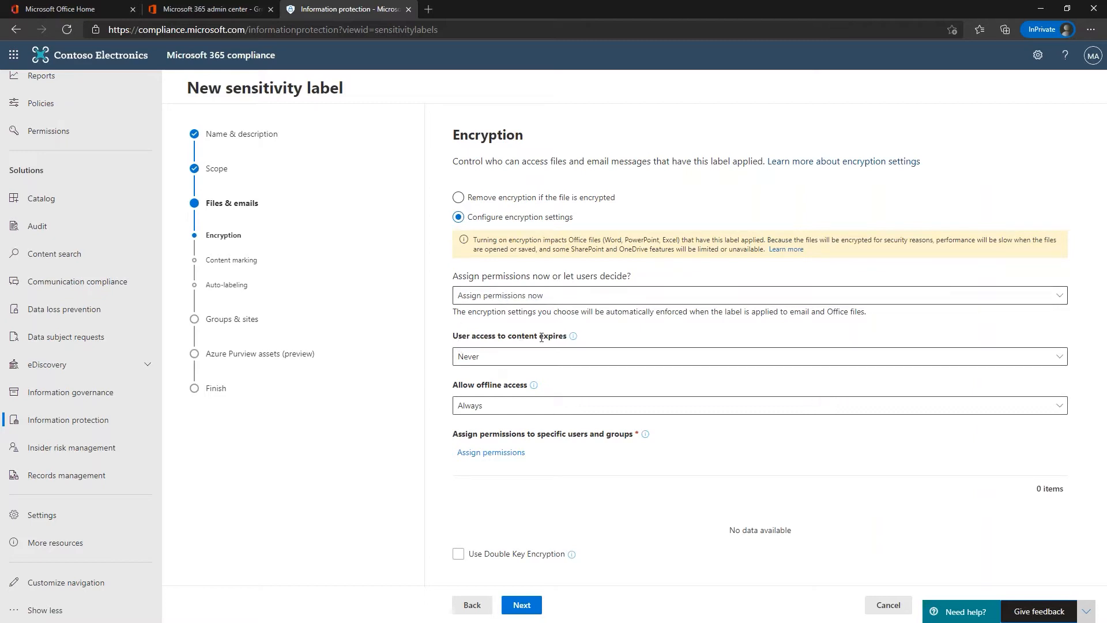
Step: Leave content access expiry at Never and allow offline access for only 3 days
click(505, 357)
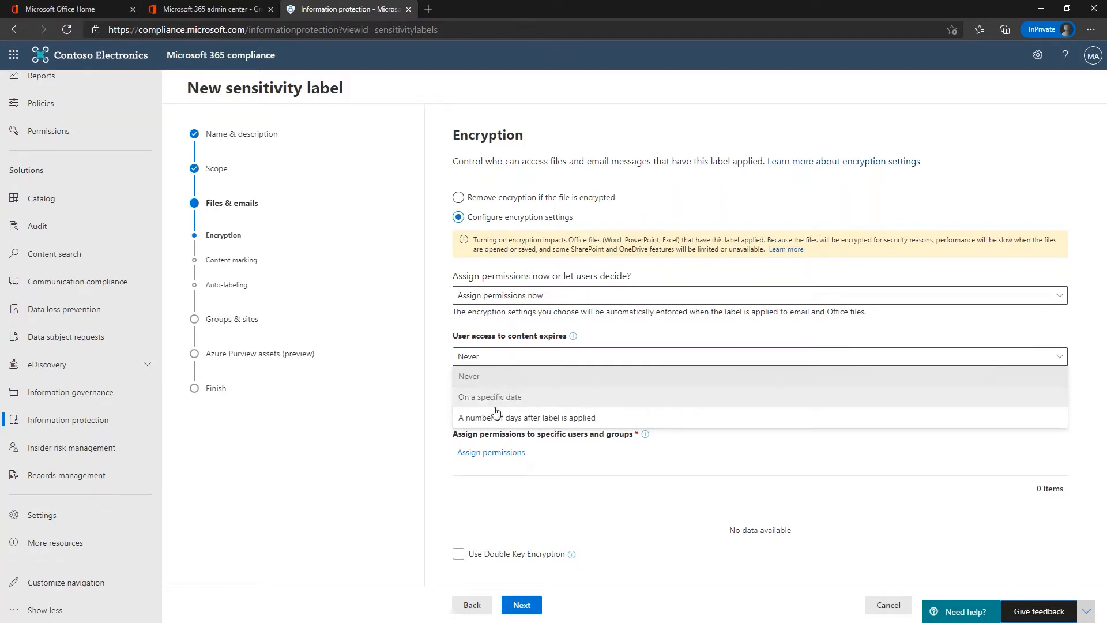
click(492, 372)
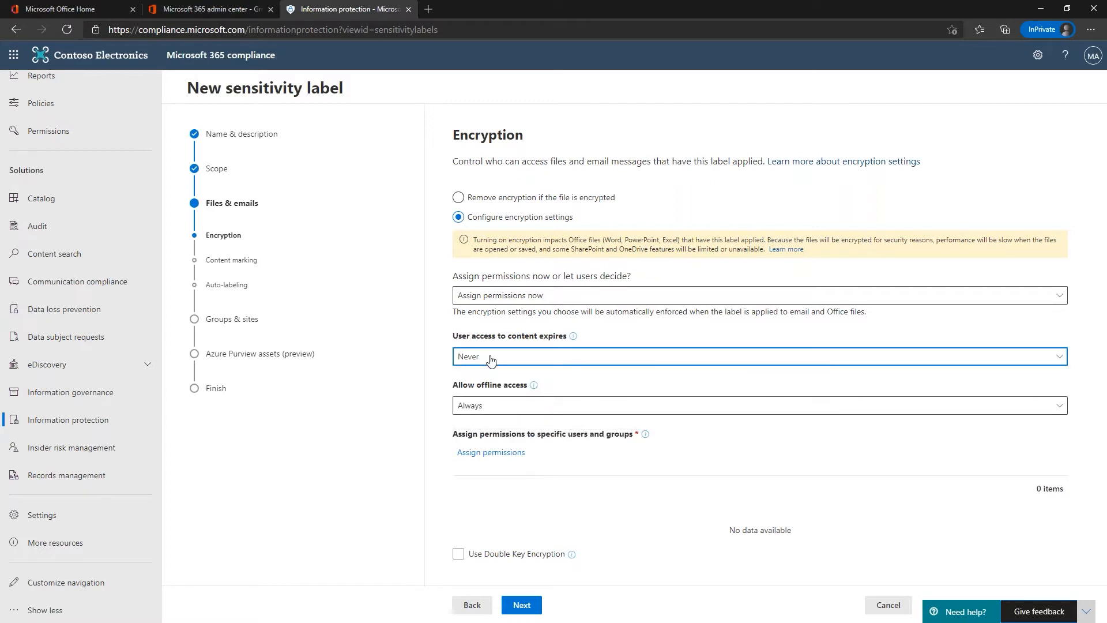
click(492, 360)
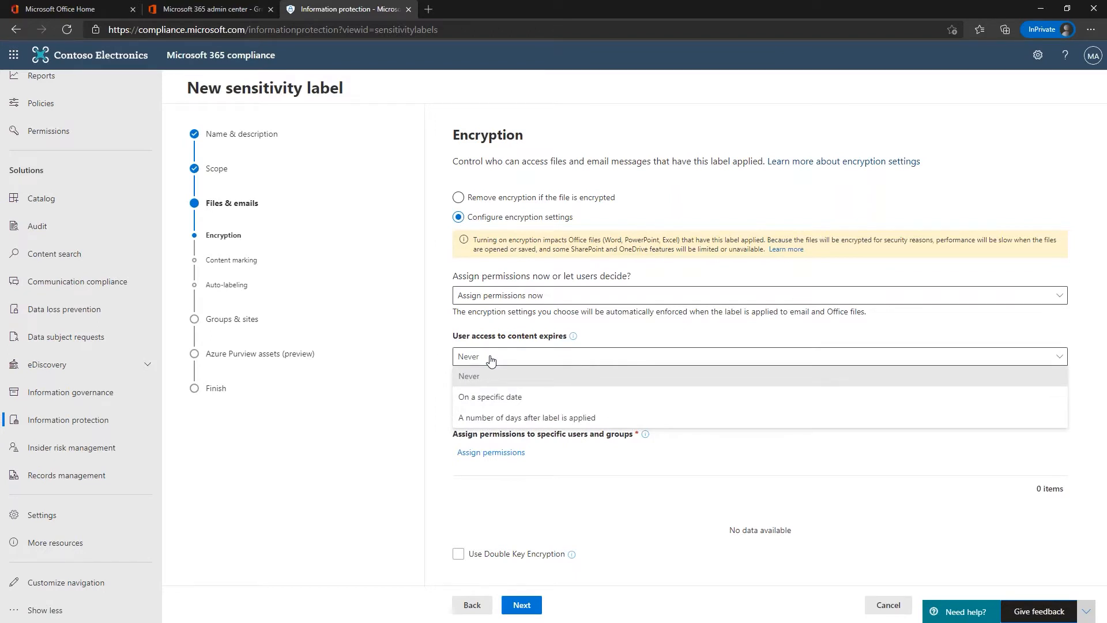
click(490, 360)
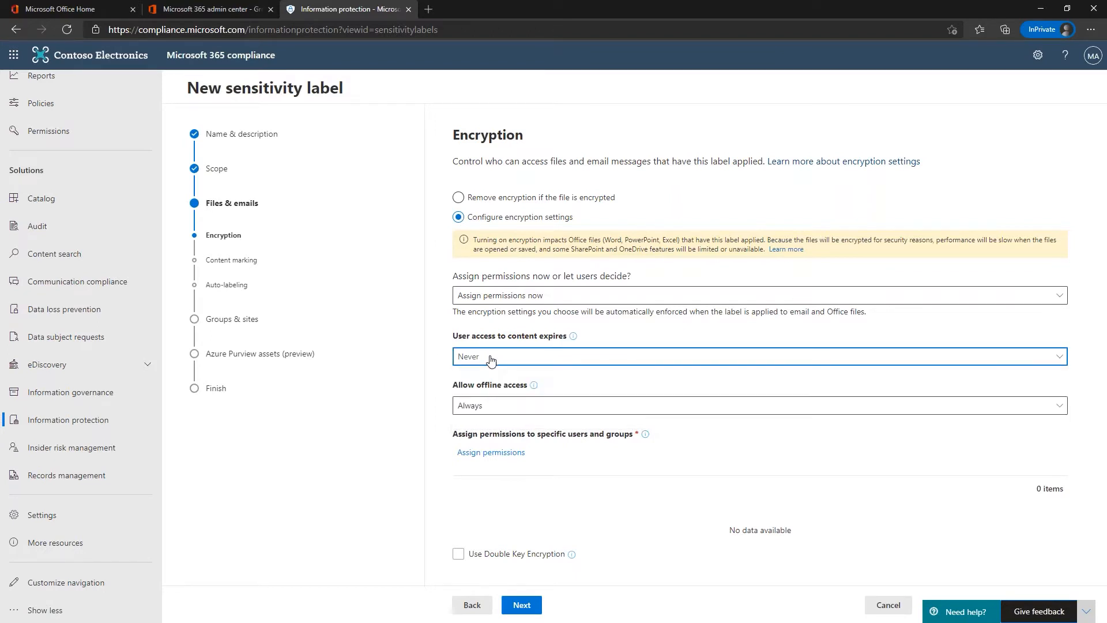
click(493, 409)
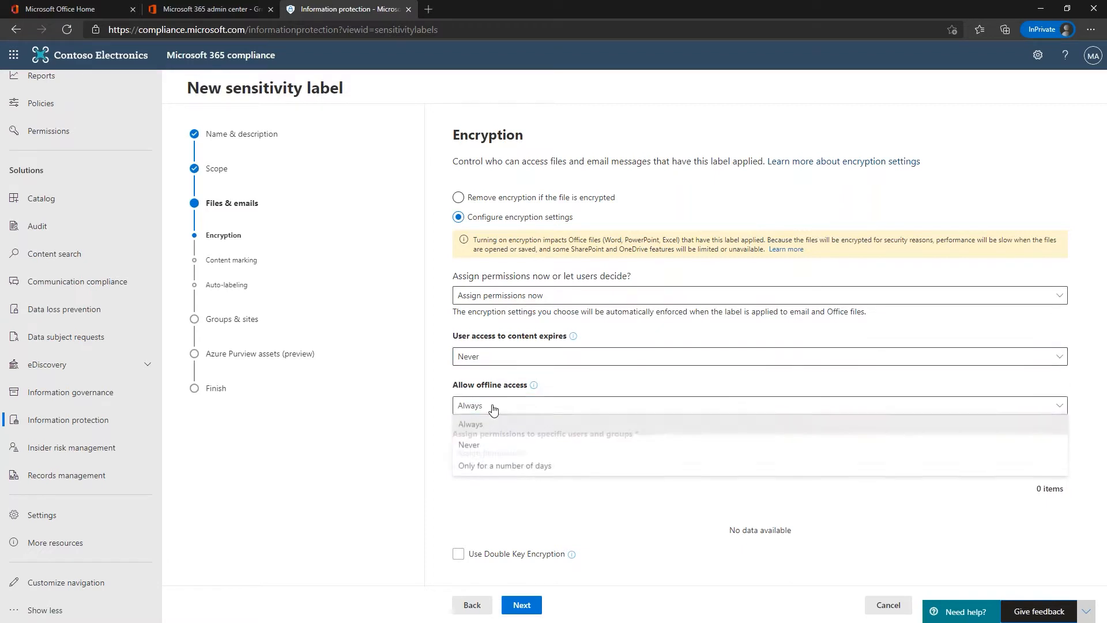
click(480, 467)
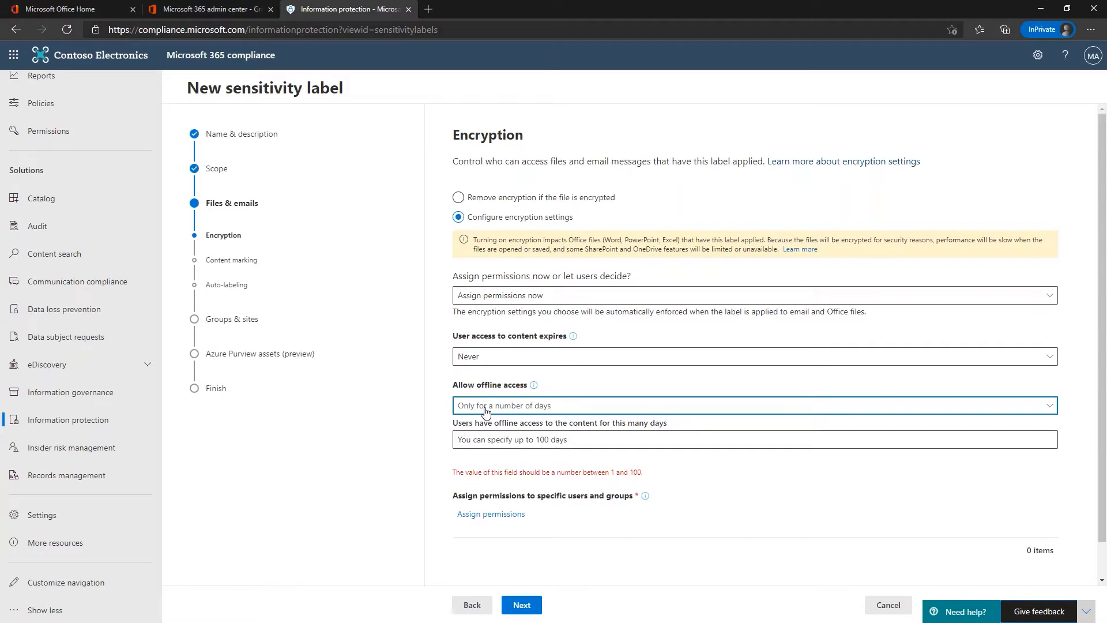
click(500, 440)
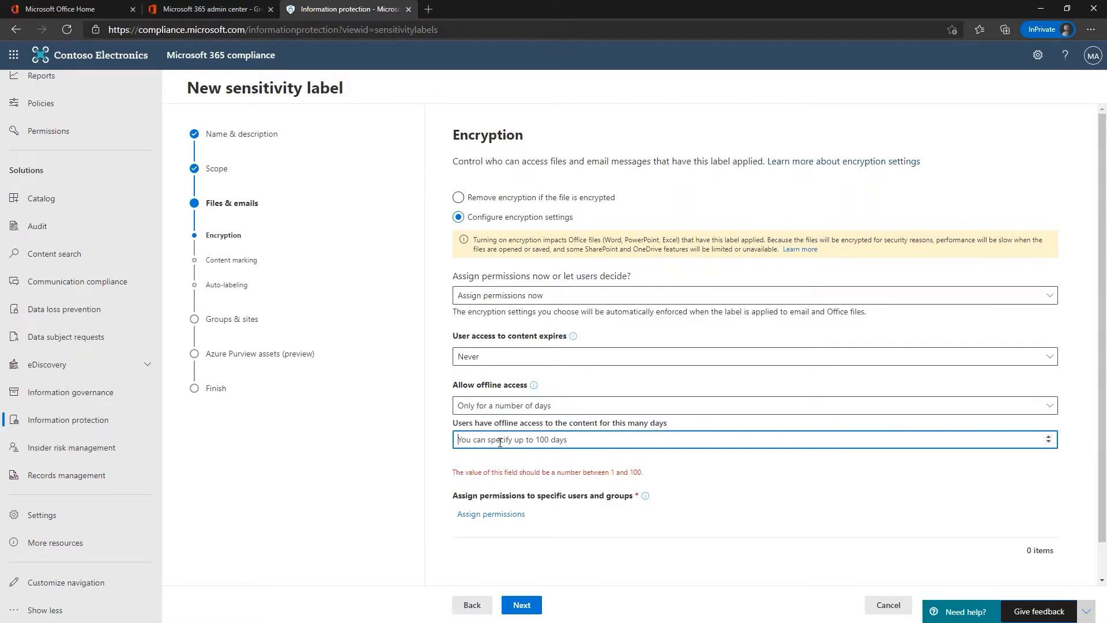
text(3)
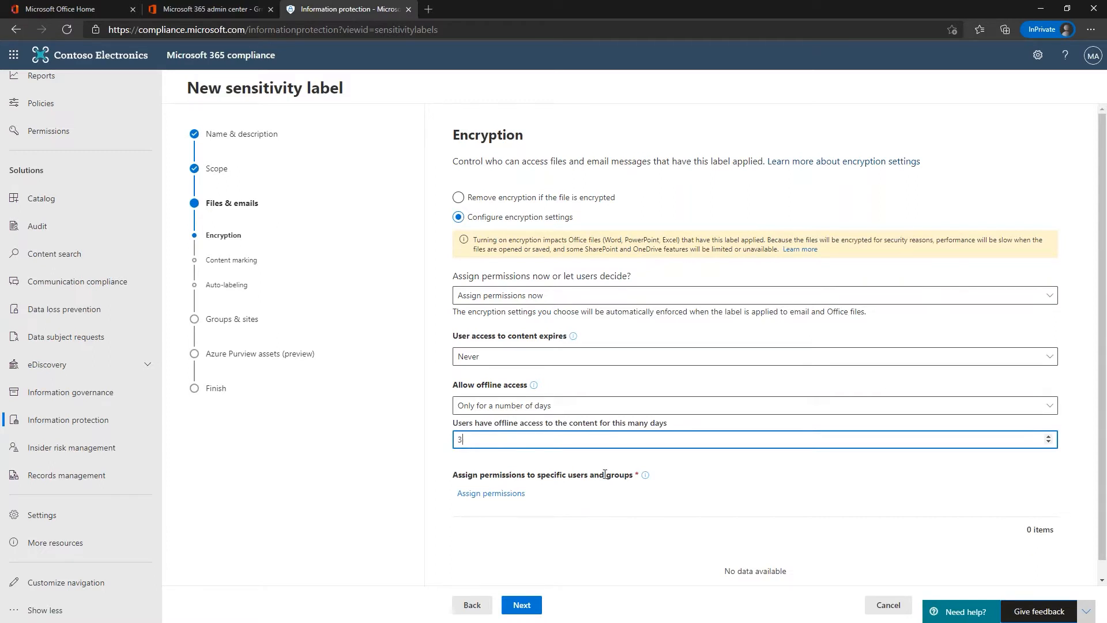
click(501, 497)
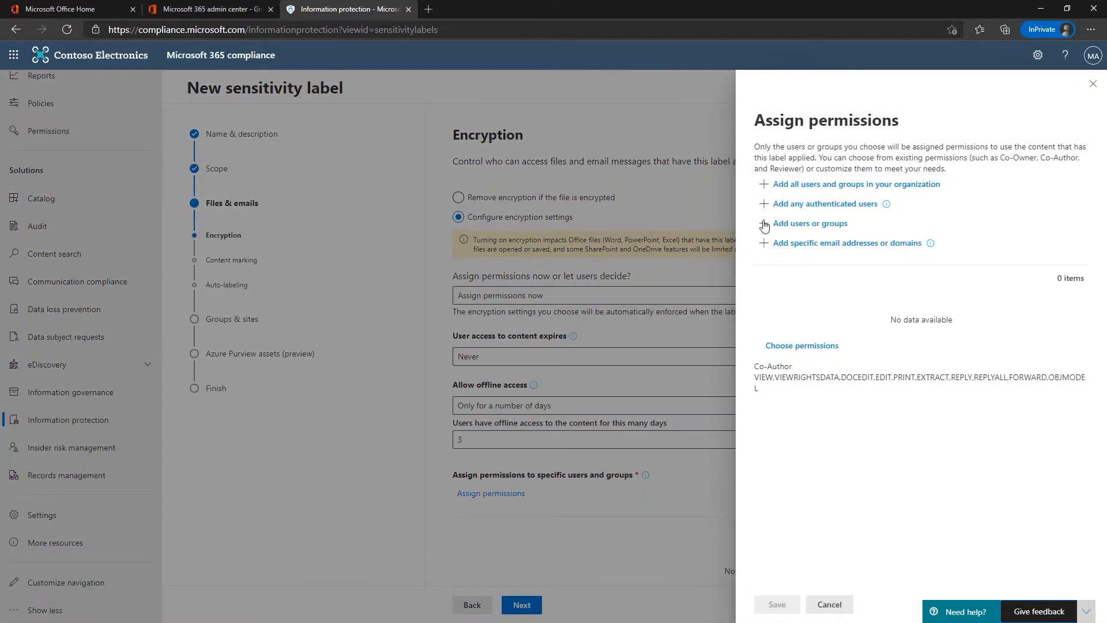
Step: Add the CUI Approved Individuals group with Co-Author permissions and save the assignment
click(765, 225)
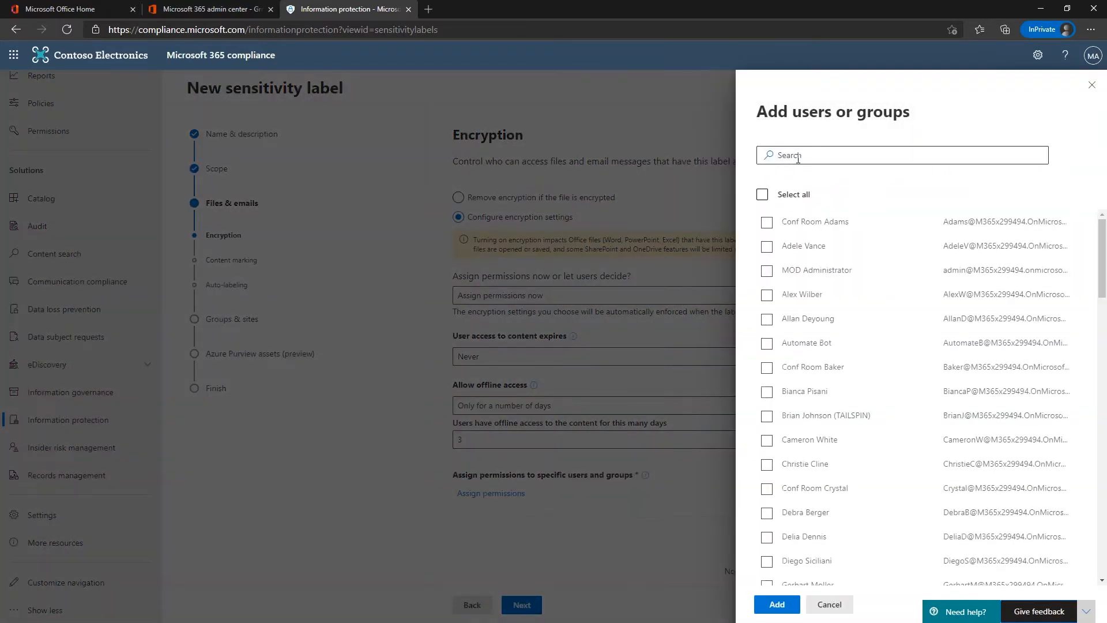
click(806, 160)
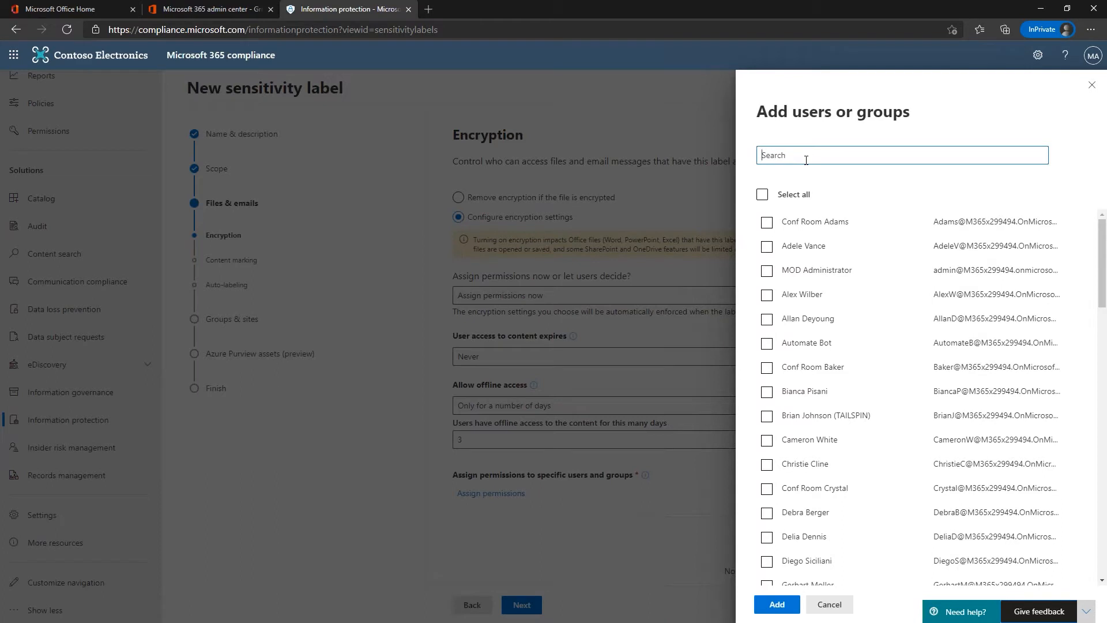
text(CUI)
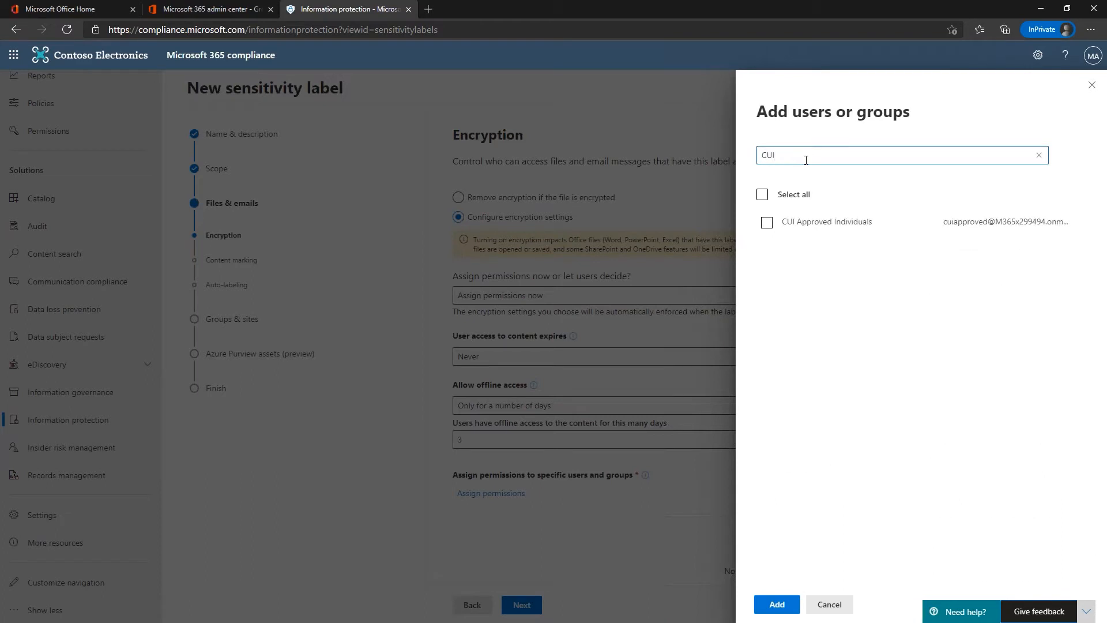
click(766, 223)
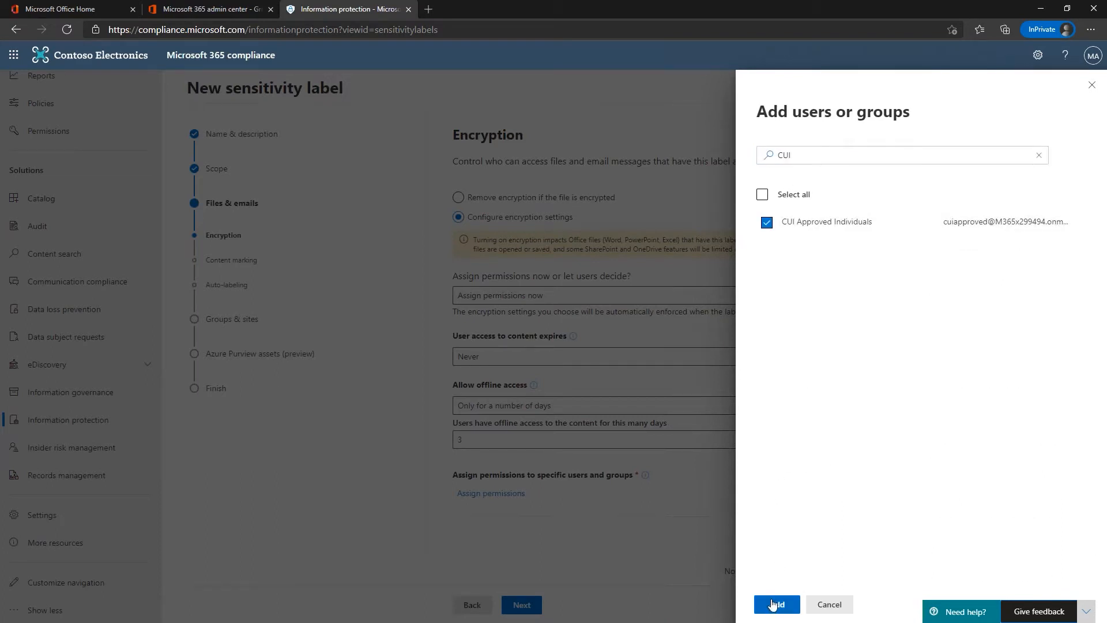
click(776, 603)
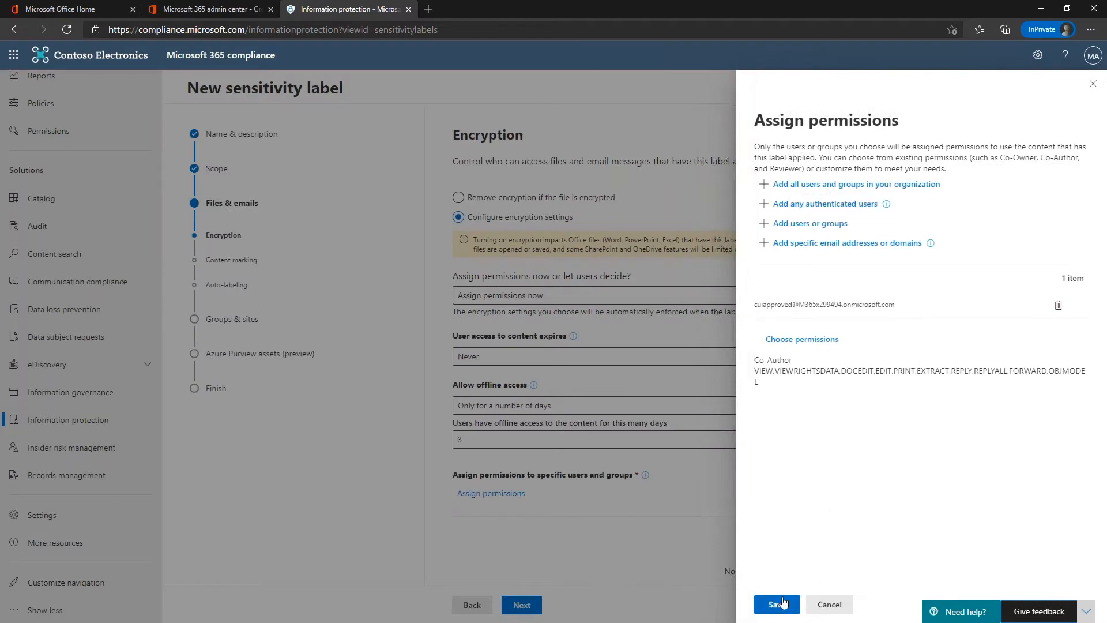
click(776, 604)
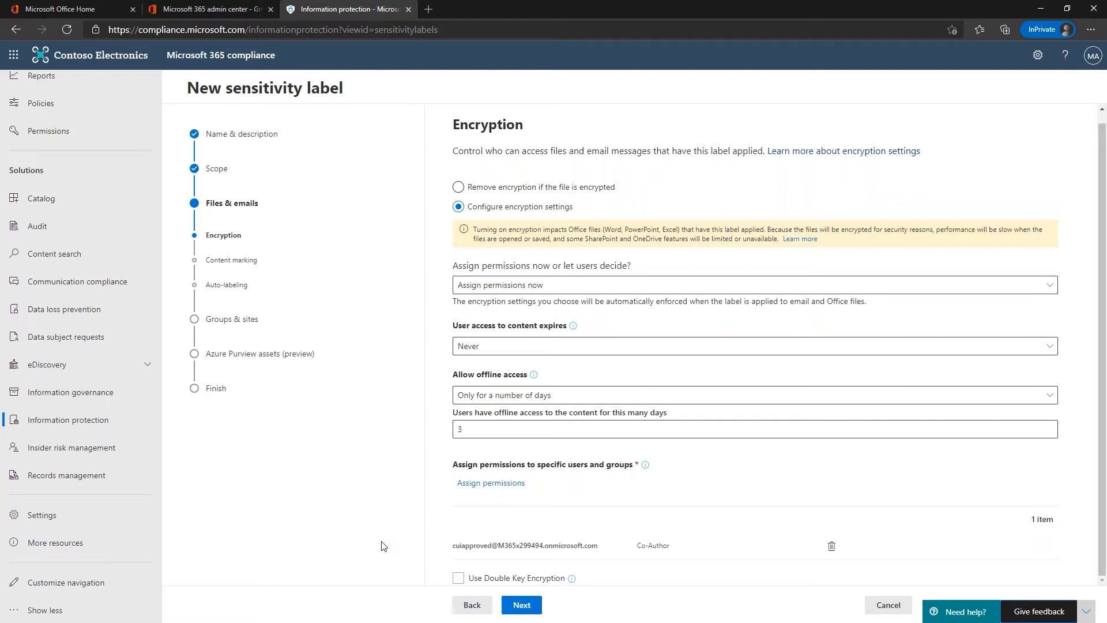
Step: Tick Use Double Key Encryption, untick it again, and advance to Content marking
click(459, 578)
scroll(465, 565, down, 1)
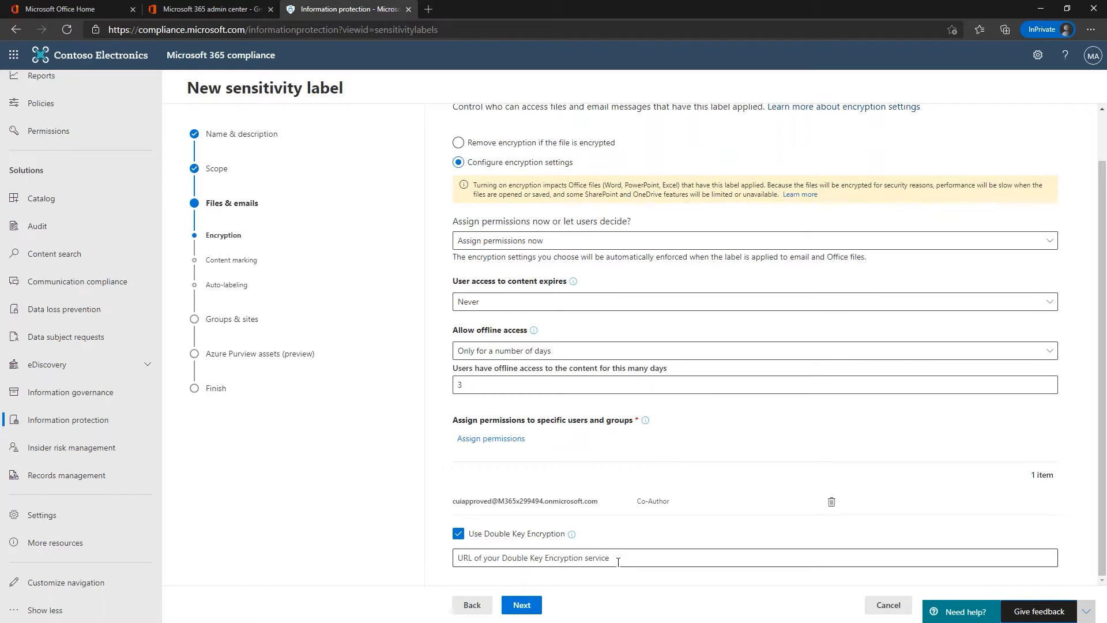
click(458, 533)
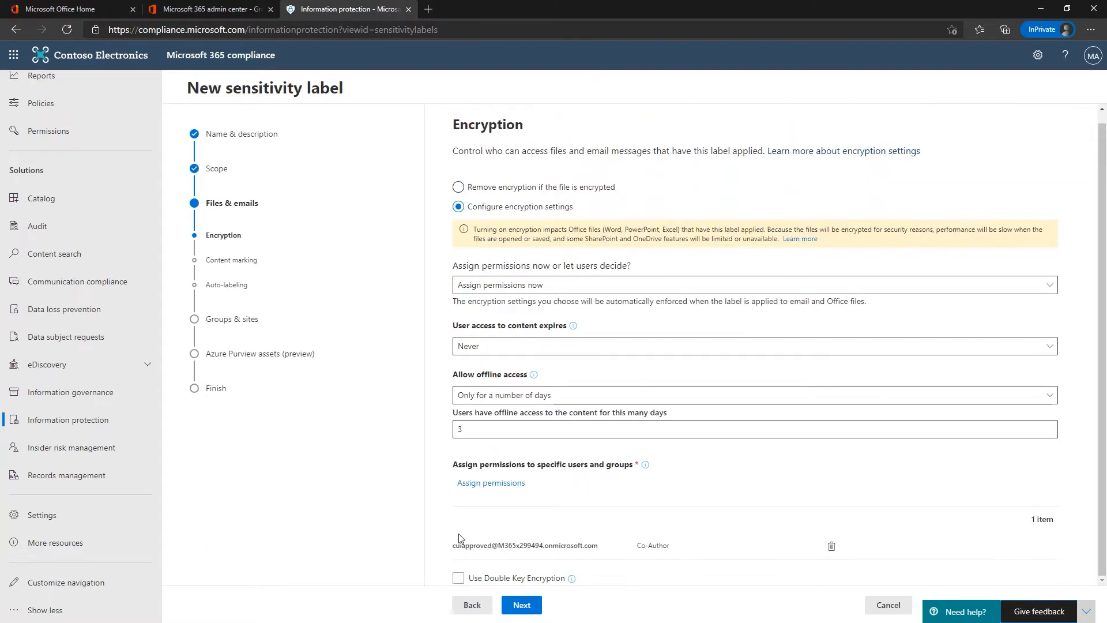
click(523, 610)
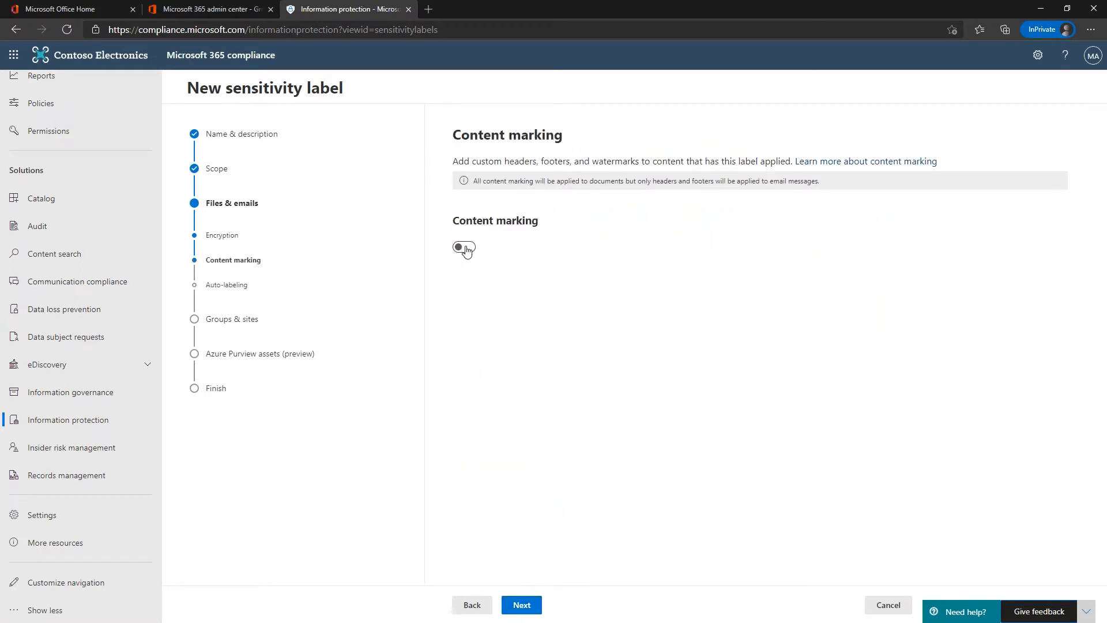
Step: Switch on the Content marking toggle for the CUI label
click(465, 248)
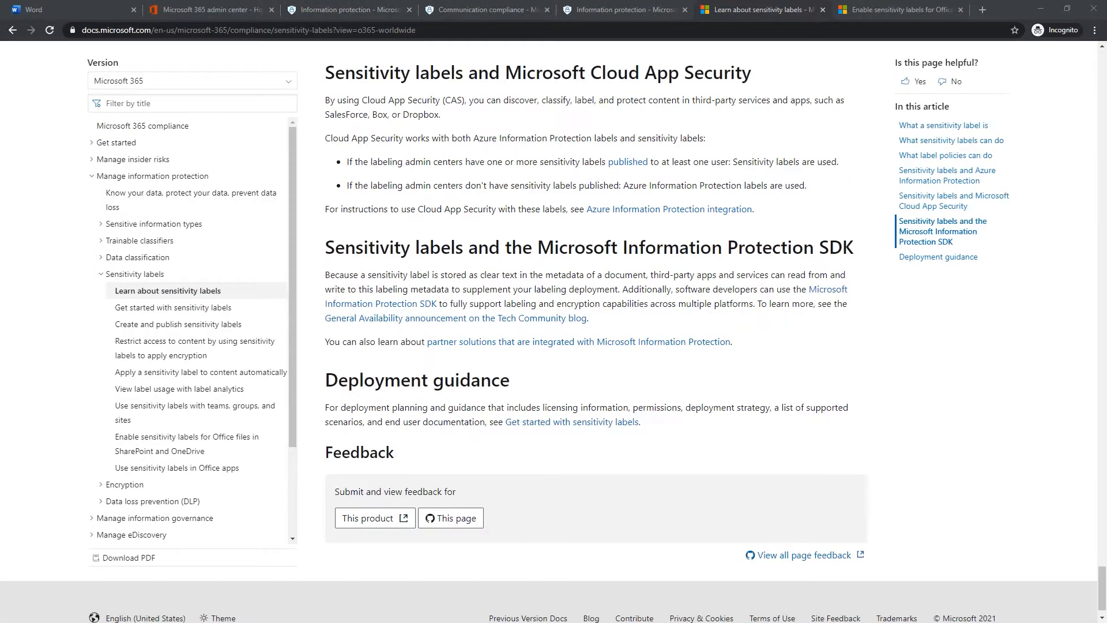
Step: Minimize the Microsoft Docs article so the label's Content marking step is visible
click(1040, 9)
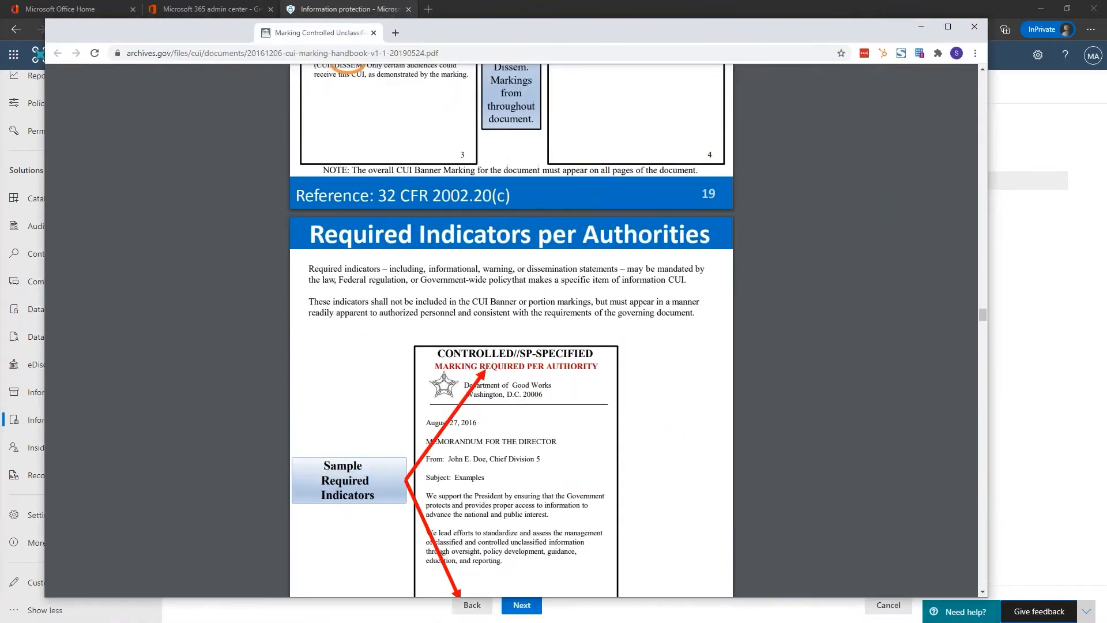
Step: Maximize the CUI marking handbook, scroll back to page 10, and bring up the CUI registry page
drag(567, 34, 594, 0)
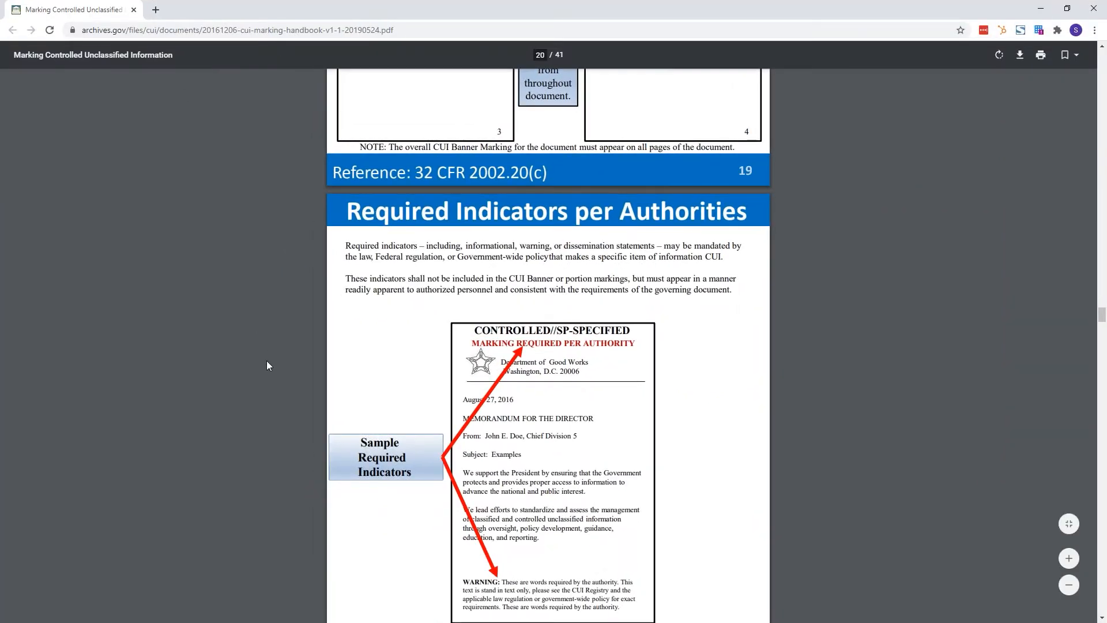
scroll(267, 361, up, 15)
scroll(266, 365, up, 15)
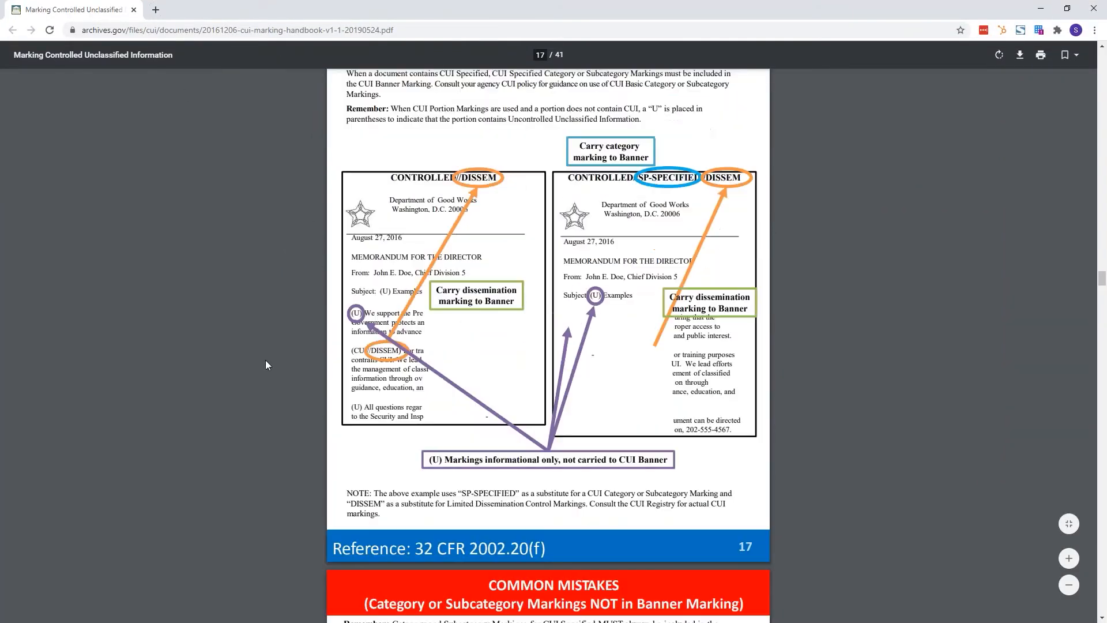
scroll(260, 365, up, 15)
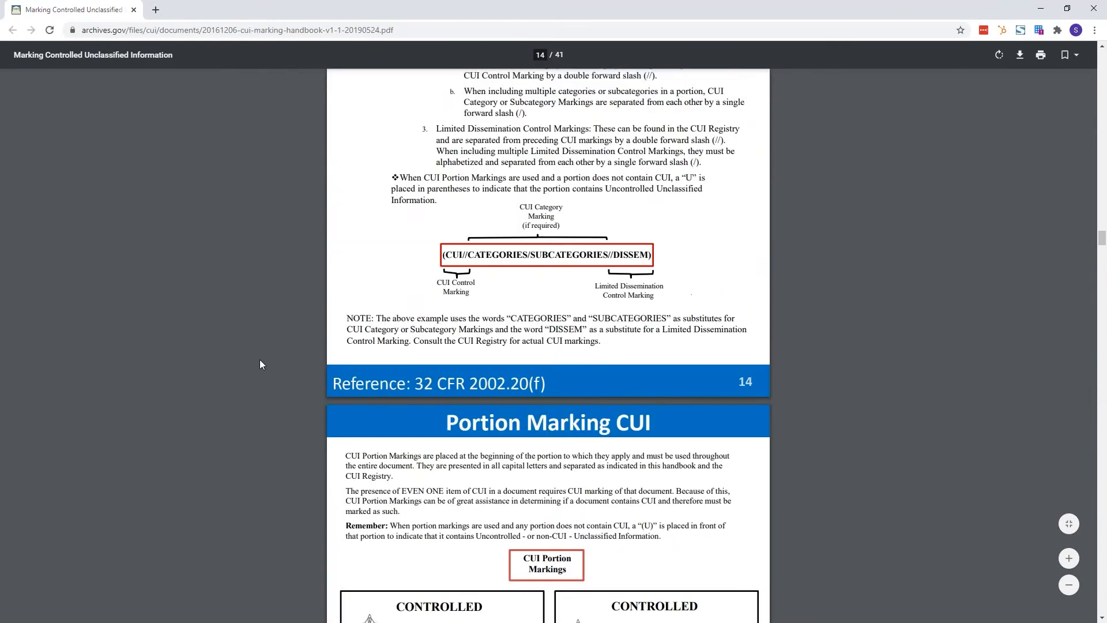
scroll(261, 364, up, 10)
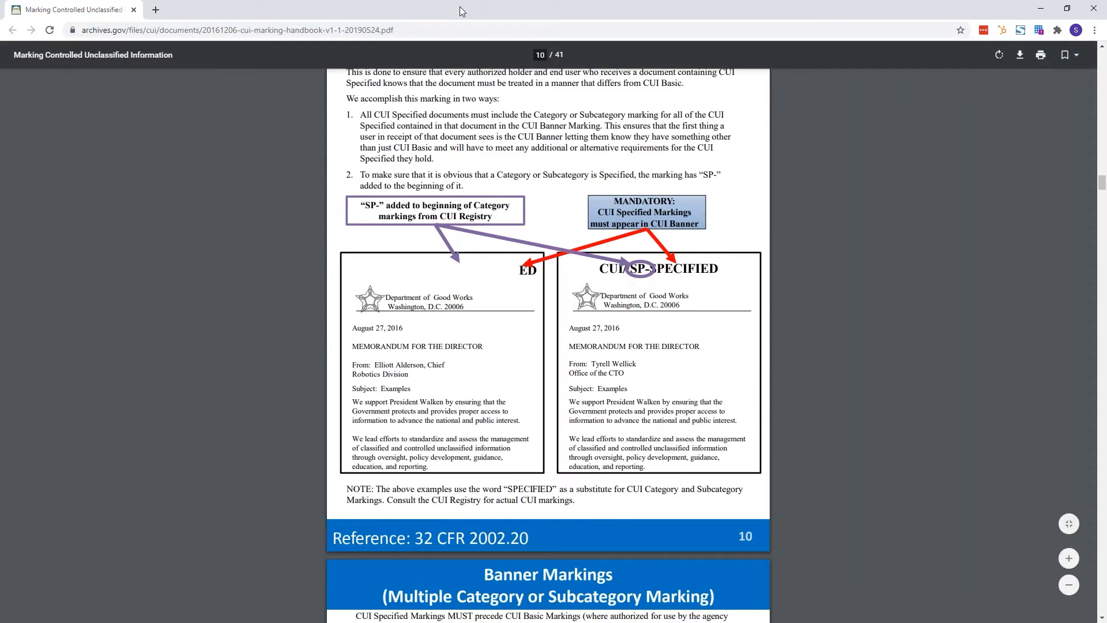
key(alt+Tab)
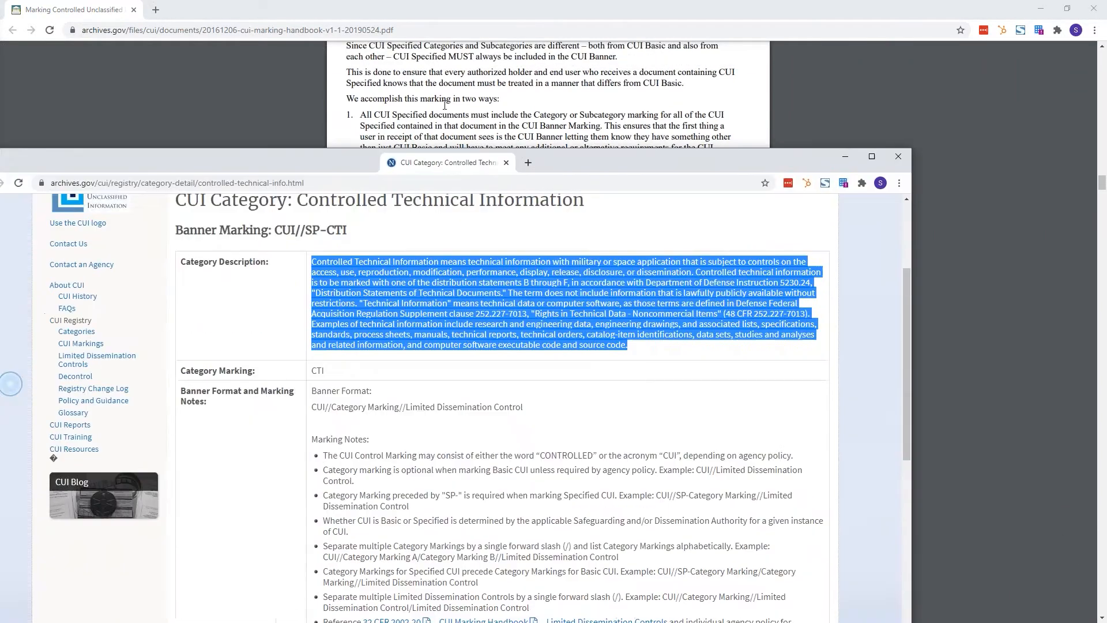
Step: Dock the registry page into the handbook window, review CUI//SP-CTI, then enable the label's header marking
drag(445, 105, 207, 10)
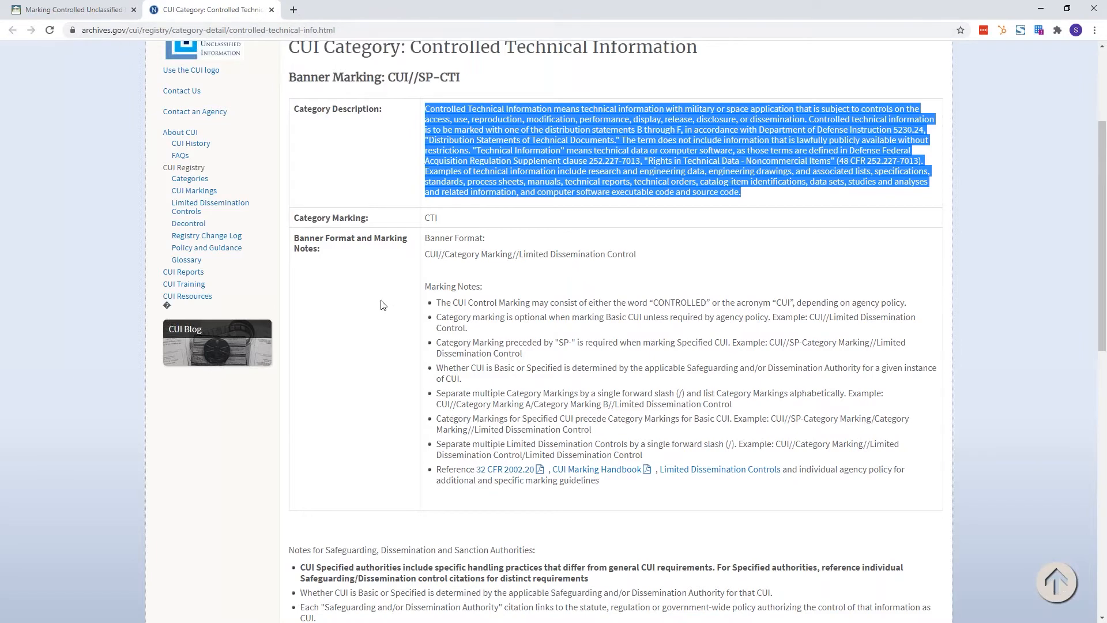
scroll(366, 268, up, 3)
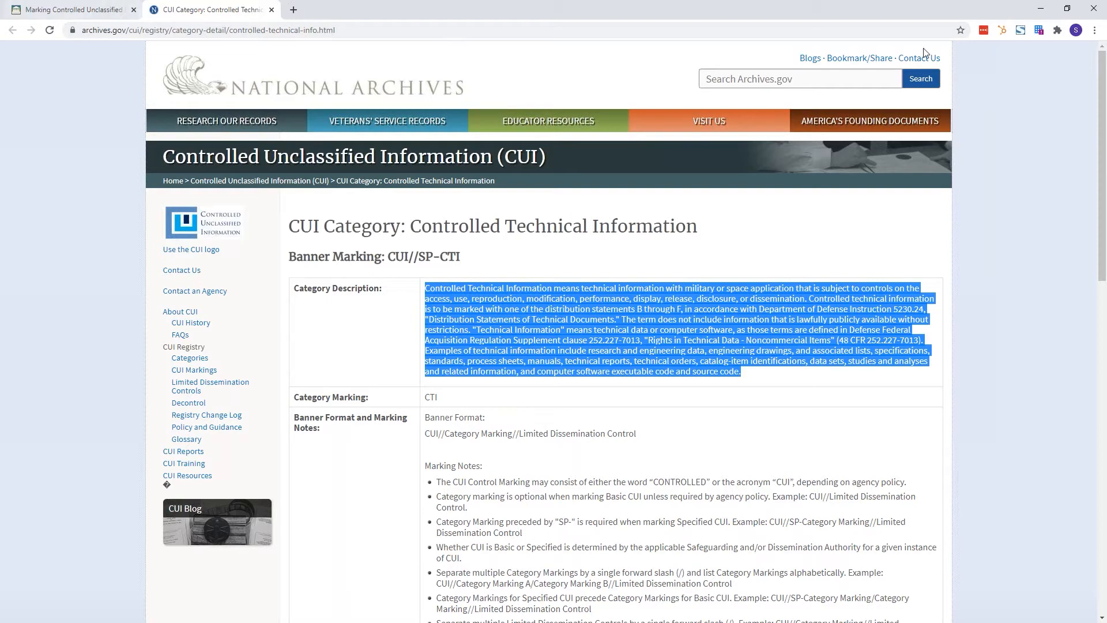
click(1041, 8)
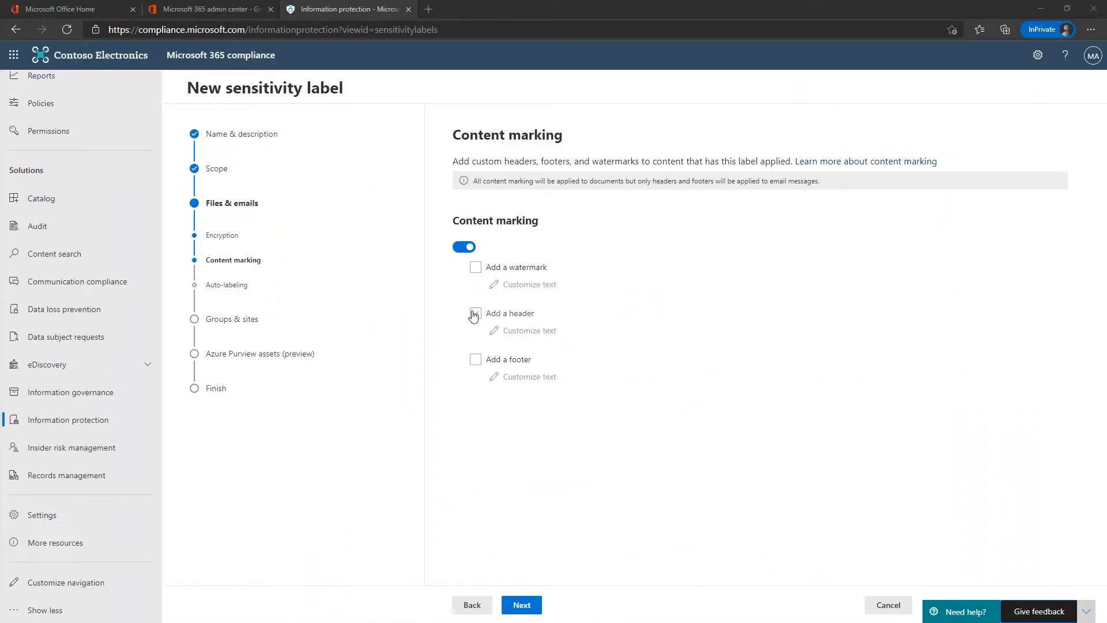
click(475, 314)
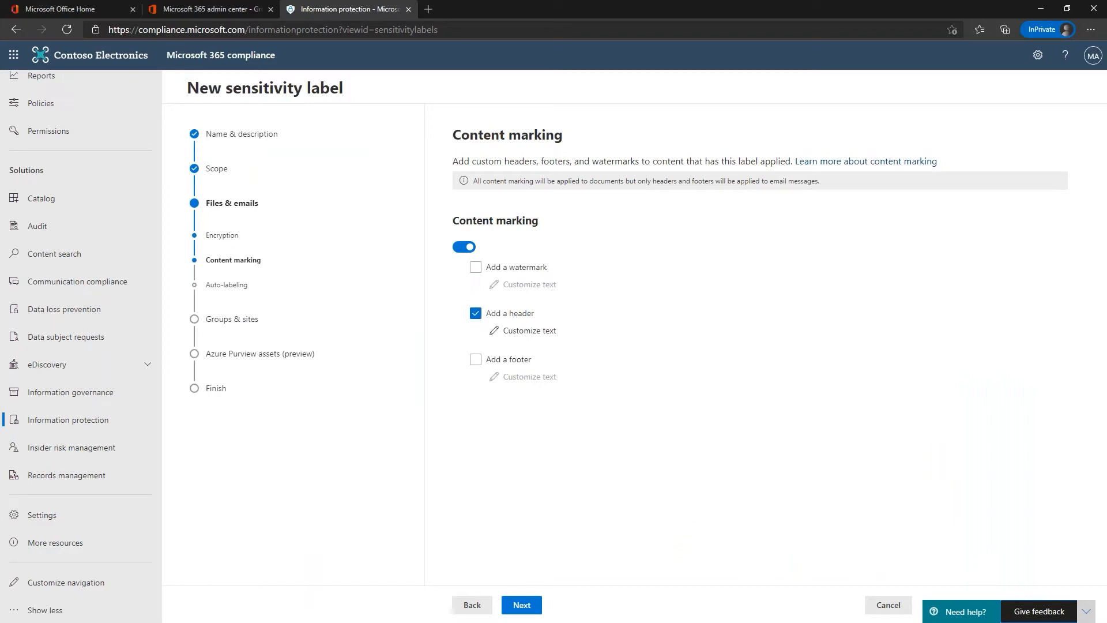
drag(0, 346, 190, 1)
Step: Scroll the handbook to the Banner Markings page and highlight SP-SPECIFIED in its example banner
scroll(593, 309, up, 4)
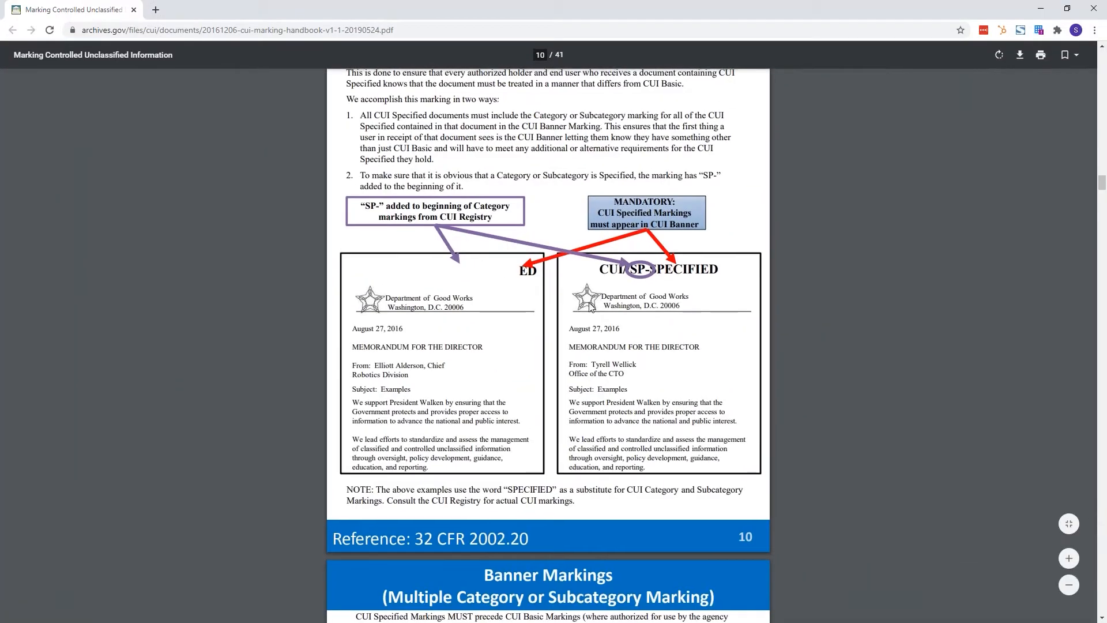
scroll(444, 419, up, 14)
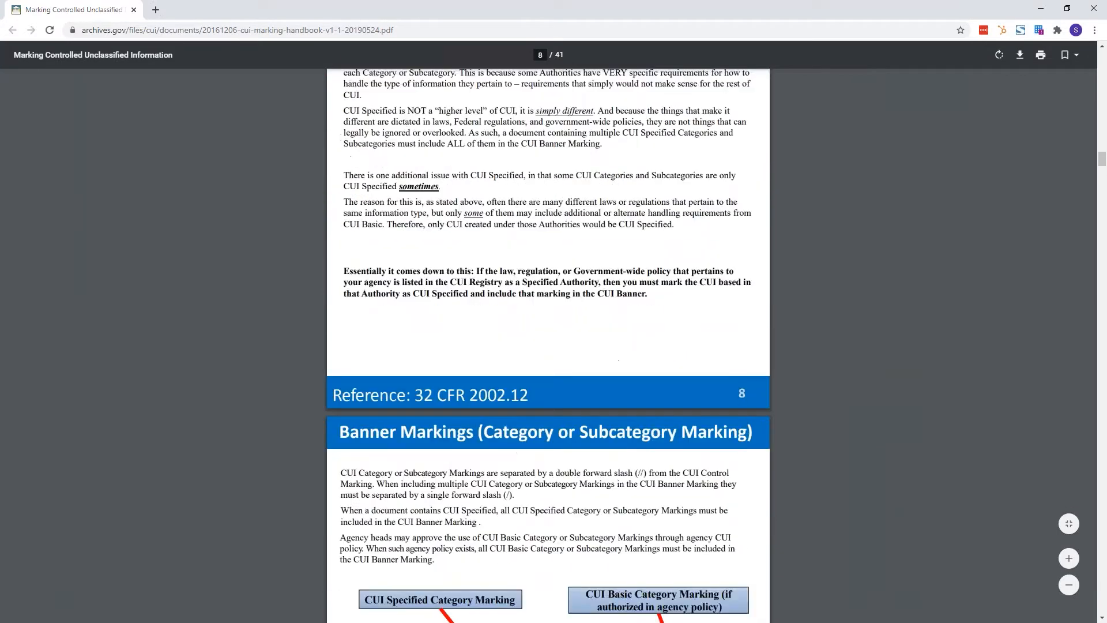
scroll(444, 420, down, 4)
drag(445, 419, 517, 419)
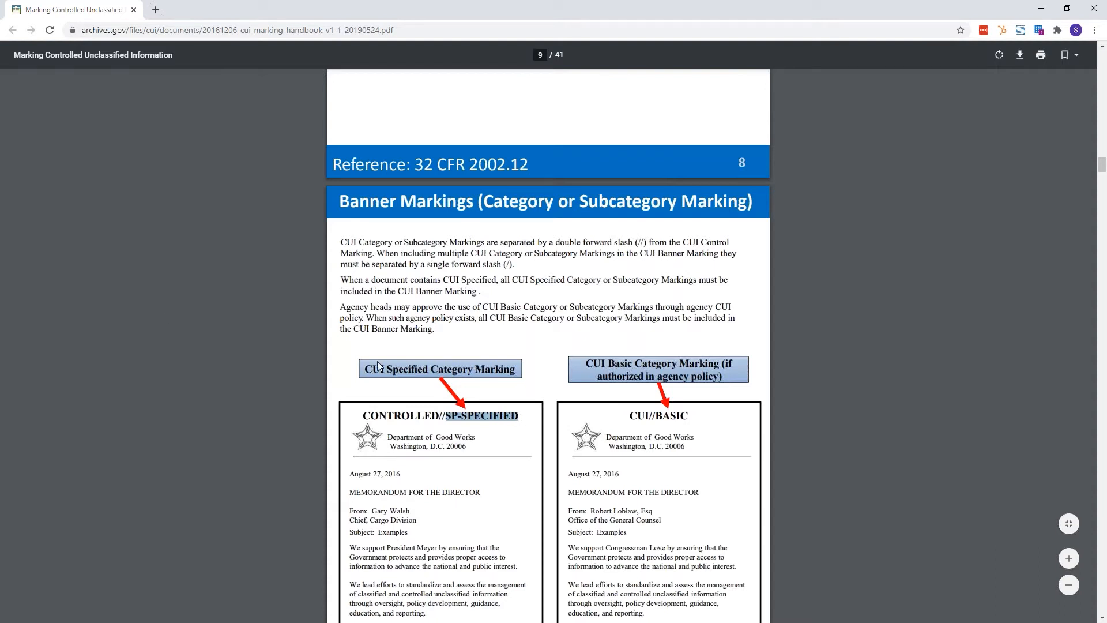
click(1036, 12)
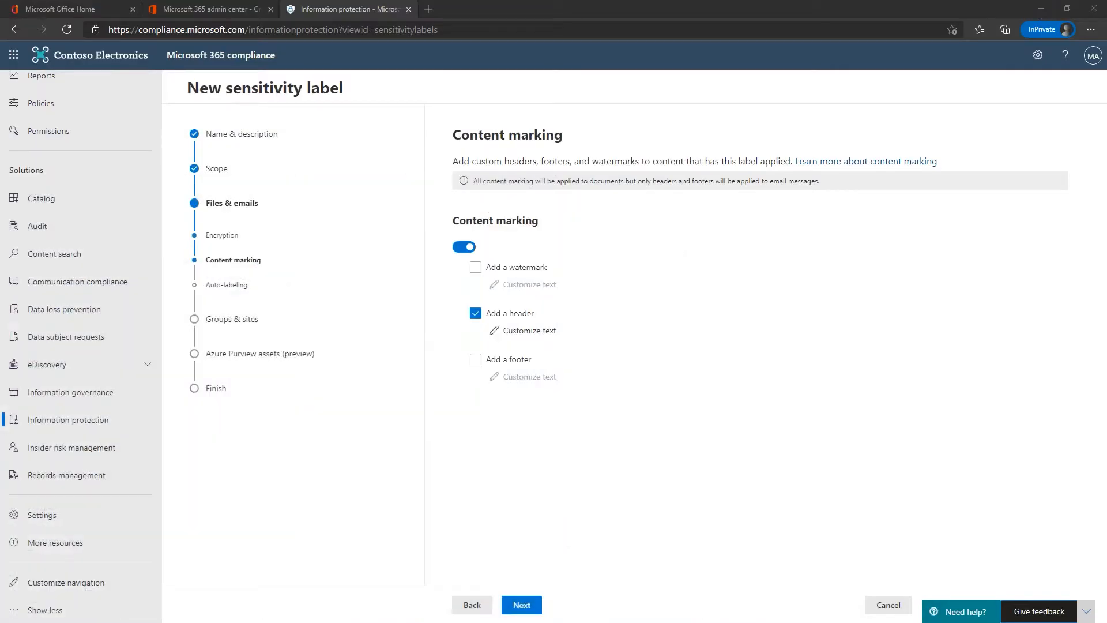
Step: Save the header text CONTROLLED at font size 18, then enable a footer marking
click(524, 333)
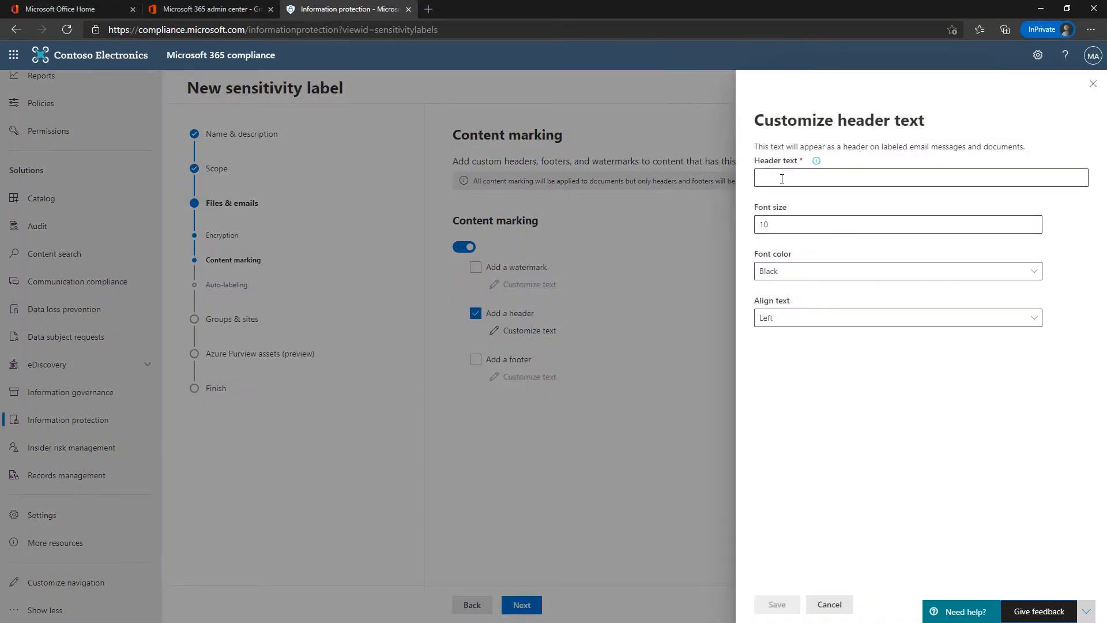
click(782, 179)
text(CONTR)
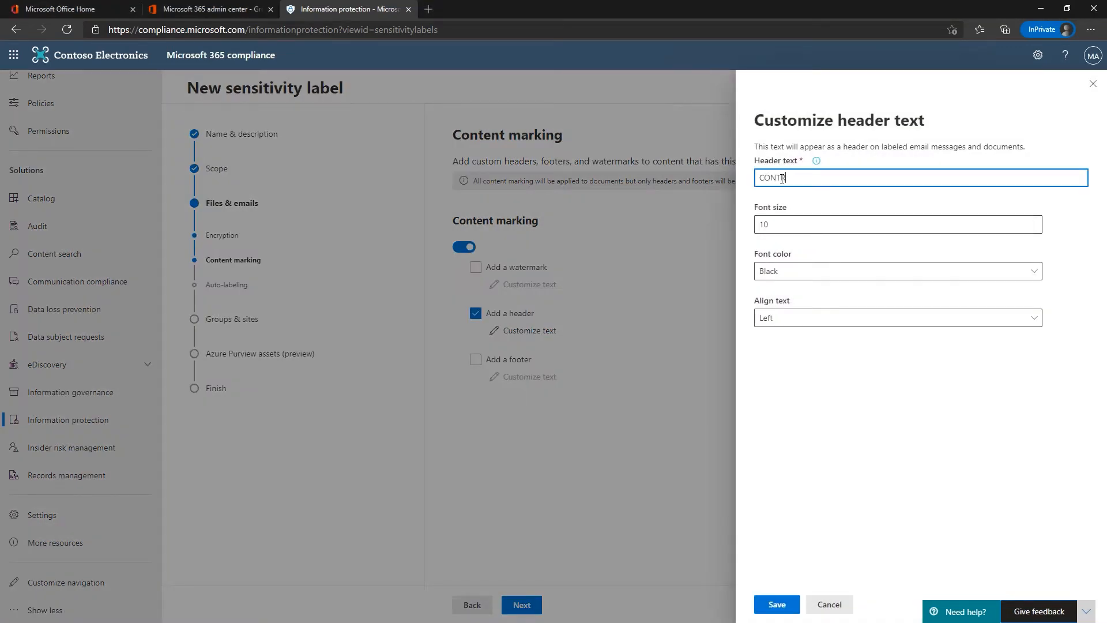
text(OLLED)
click(772, 225)
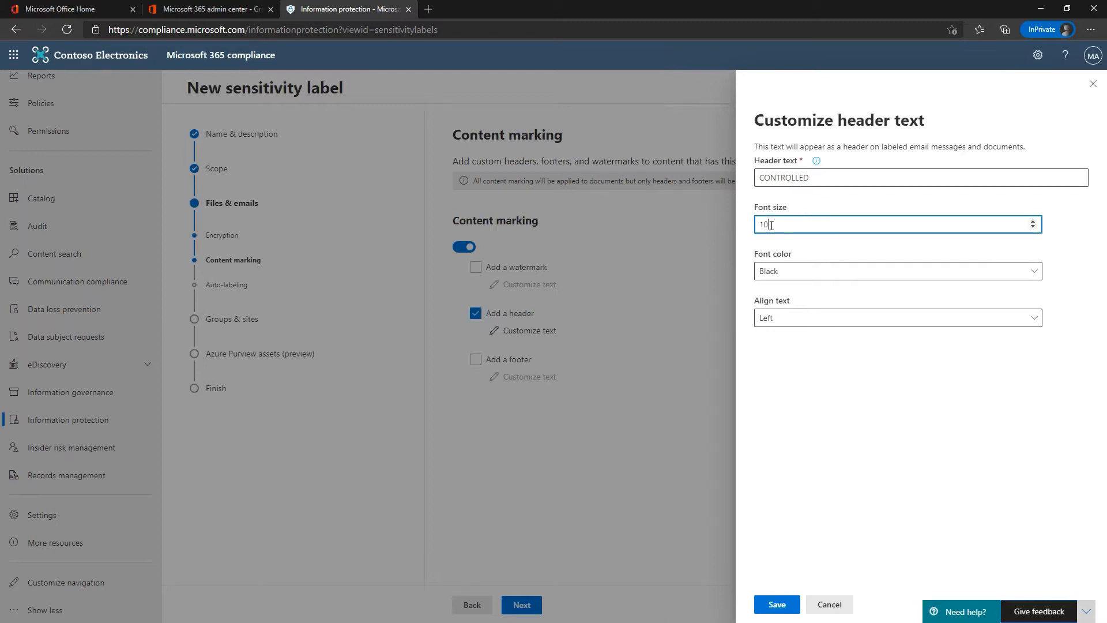
key(BackSpace)
text(8)
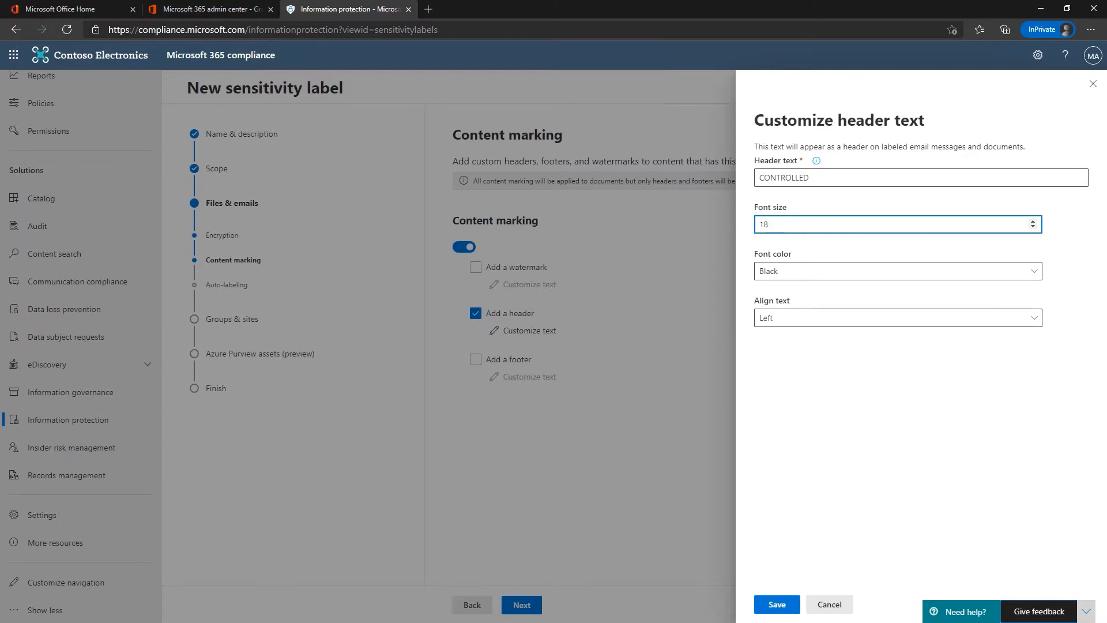
click(776, 605)
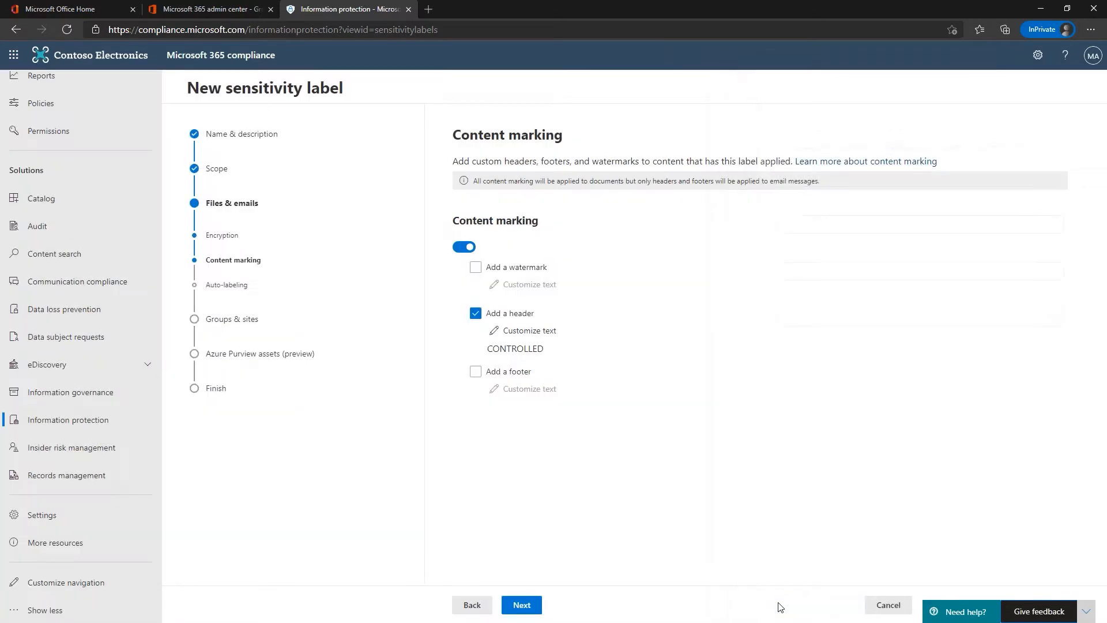
click(475, 374)
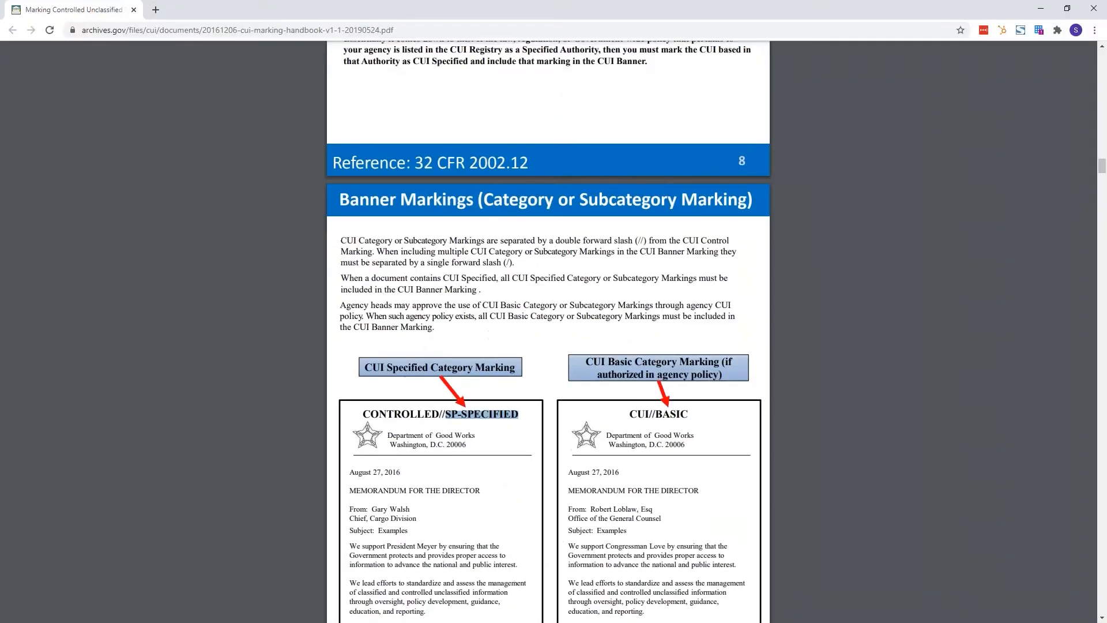
Step: Scroll the handbook to the Designation Indicator examples and select the 'Controlled by' contact line
scroll(547, 331, down, 1)
scroll(483, 316, down, 11)
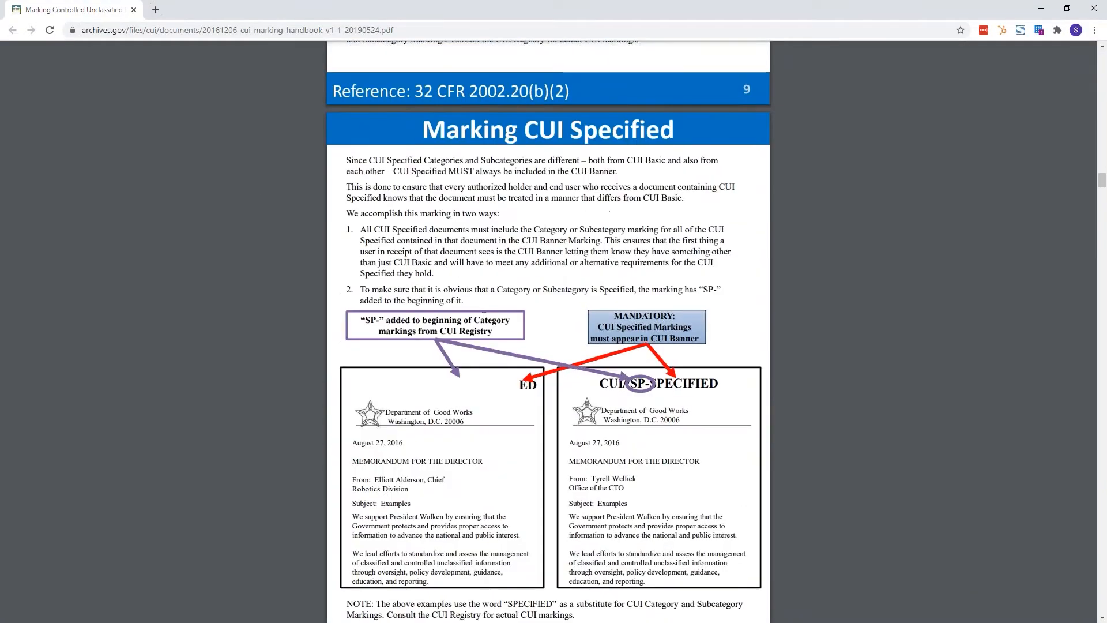
scroll(483, 316, down, 20)
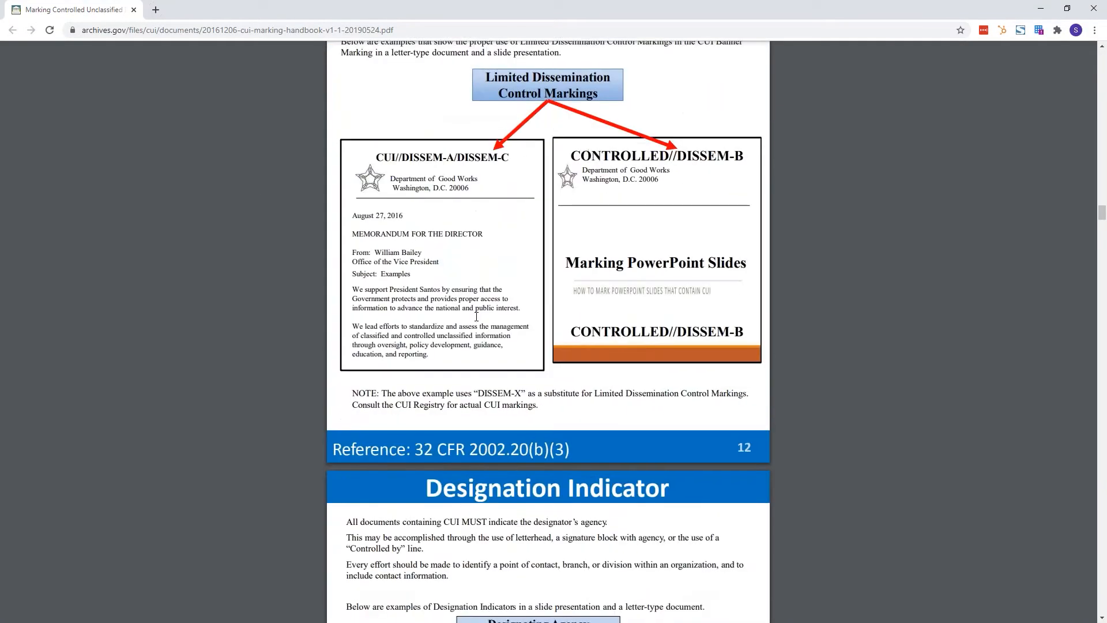
scroll(476, 316, down, 3)
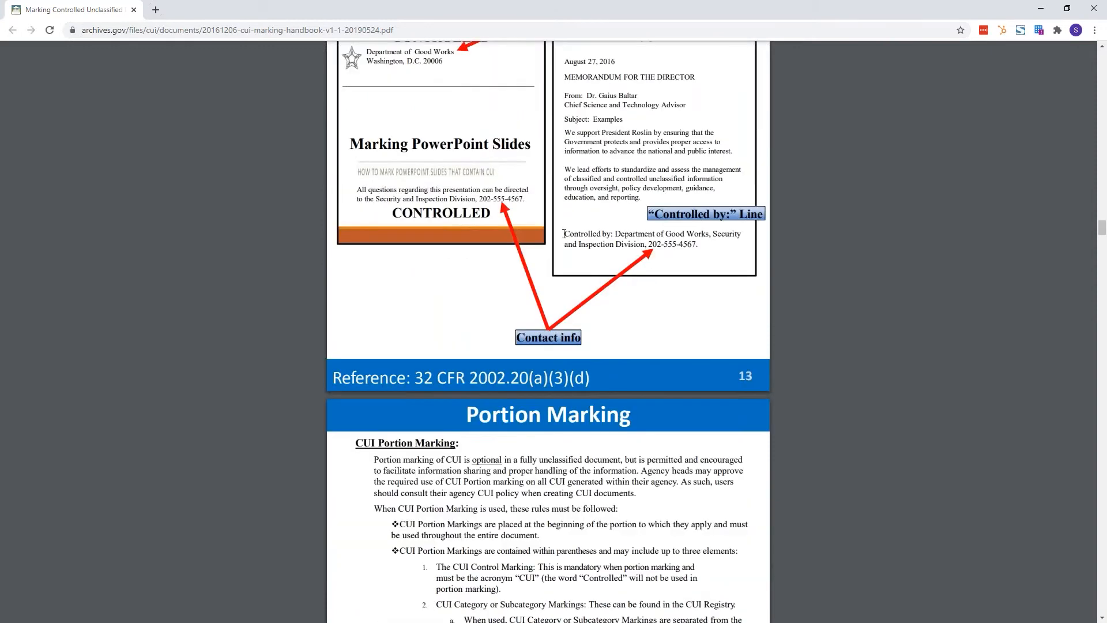
drag(563, 233, 700, 245)
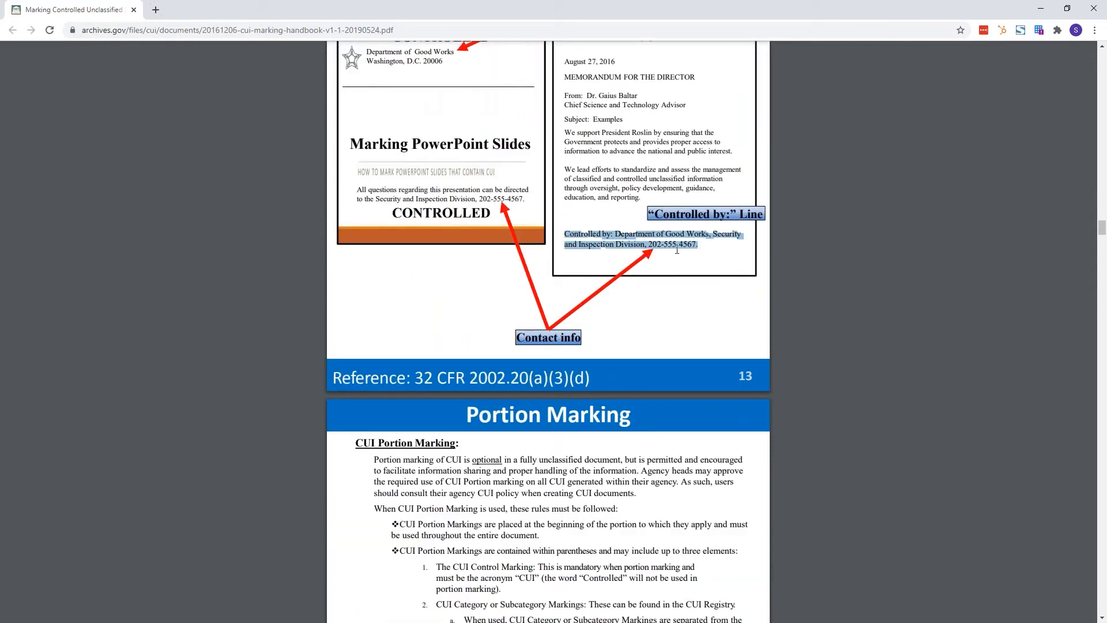
key(alt+Tab)
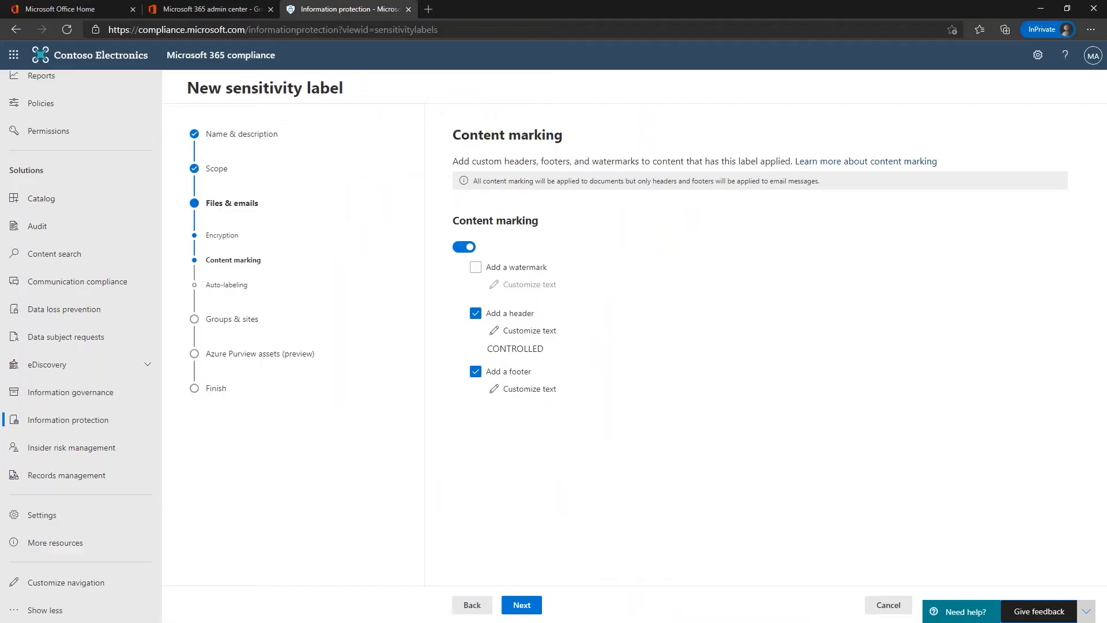
Step: Save footer text 'Controlled by Contosos Defense. Security Division' followed by a contact phone number
click(522, 389)
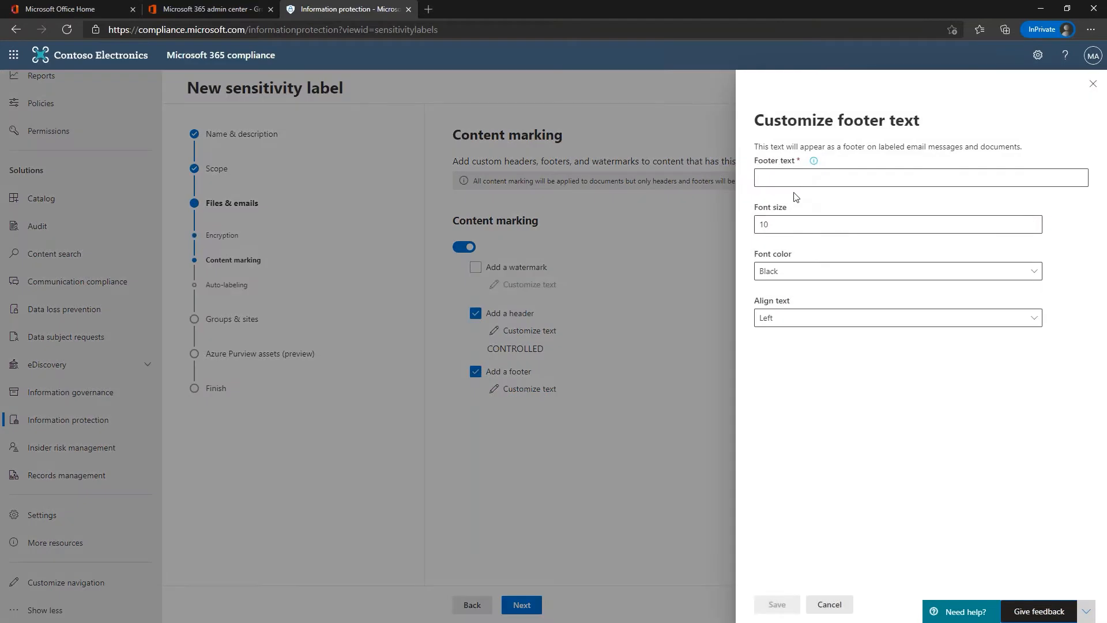
click(797, 176)
text(Conter)
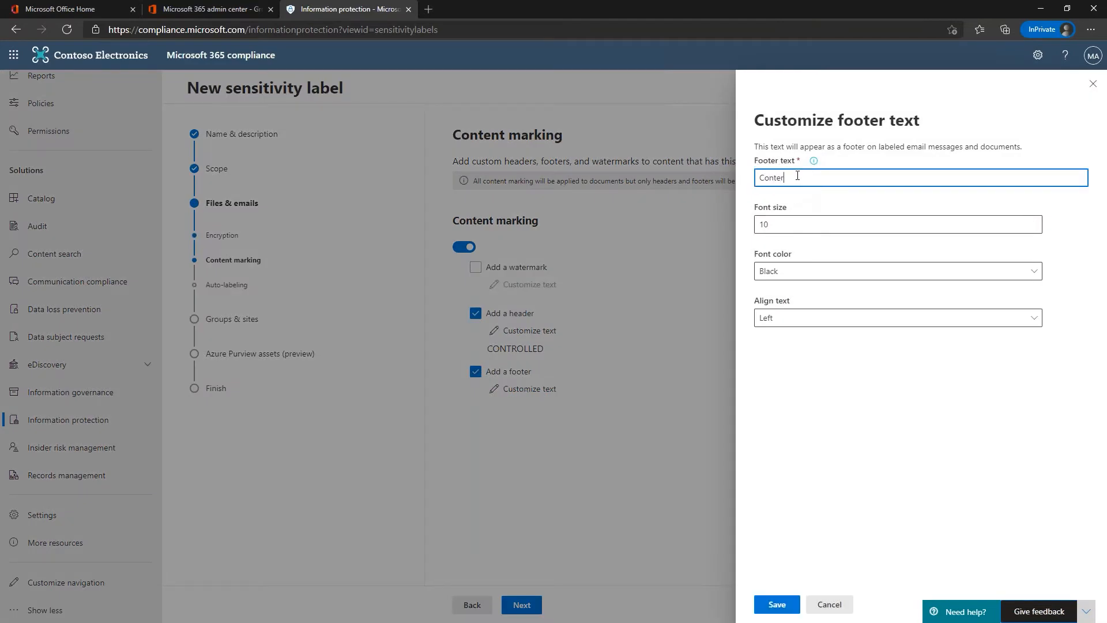
key(BackSpace)
key(BackSpace)
text(trolled by C)
text(ontosos Defens)
text(e. )
text(Security Di)
text(vision )
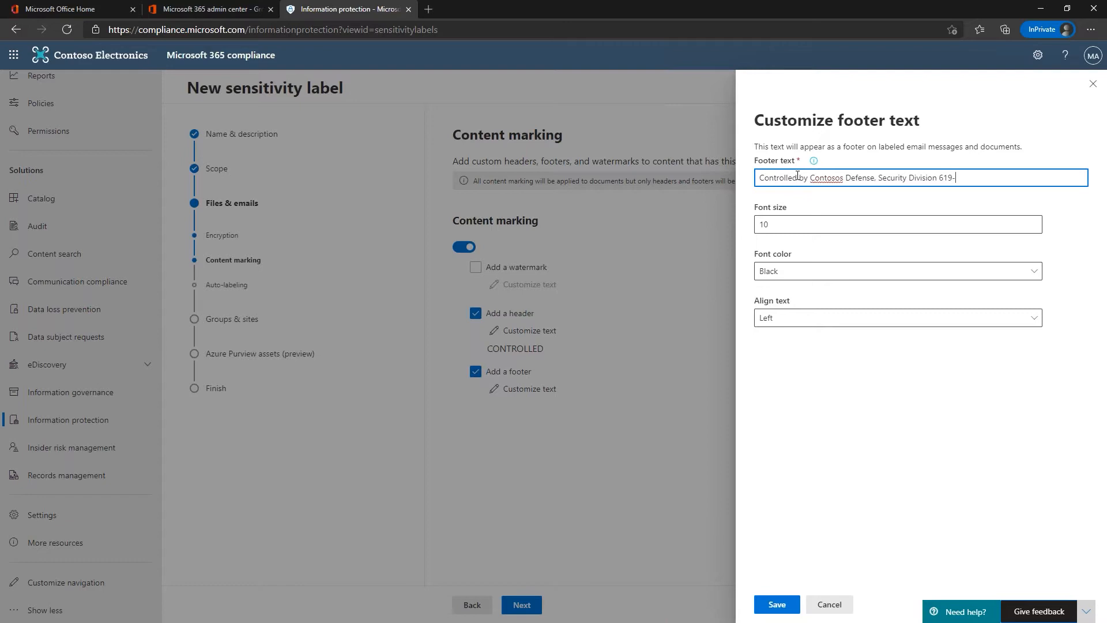
click(771, 227)
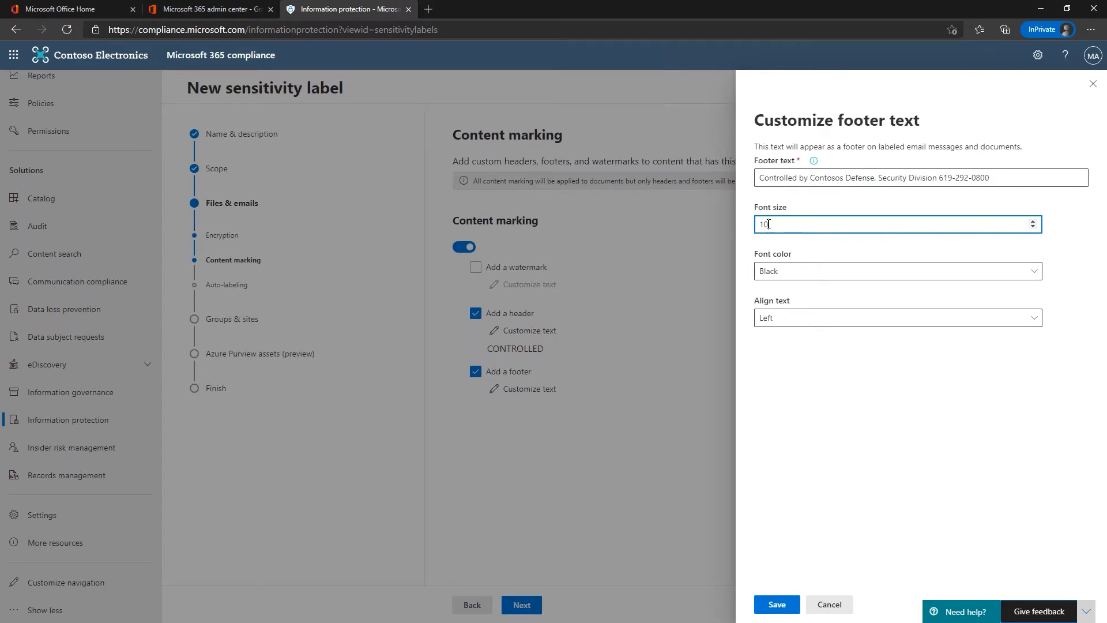
click(773, 605)
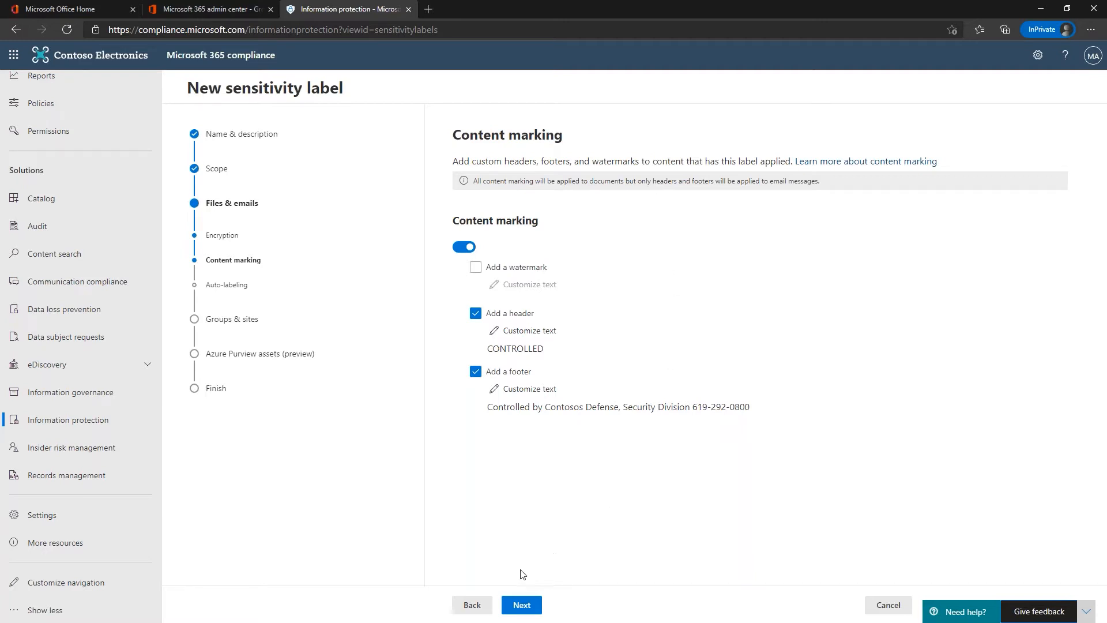
Step: On the auto-labeling step, switch auto-labeling on and add a Content contains condition
click(522, 605)
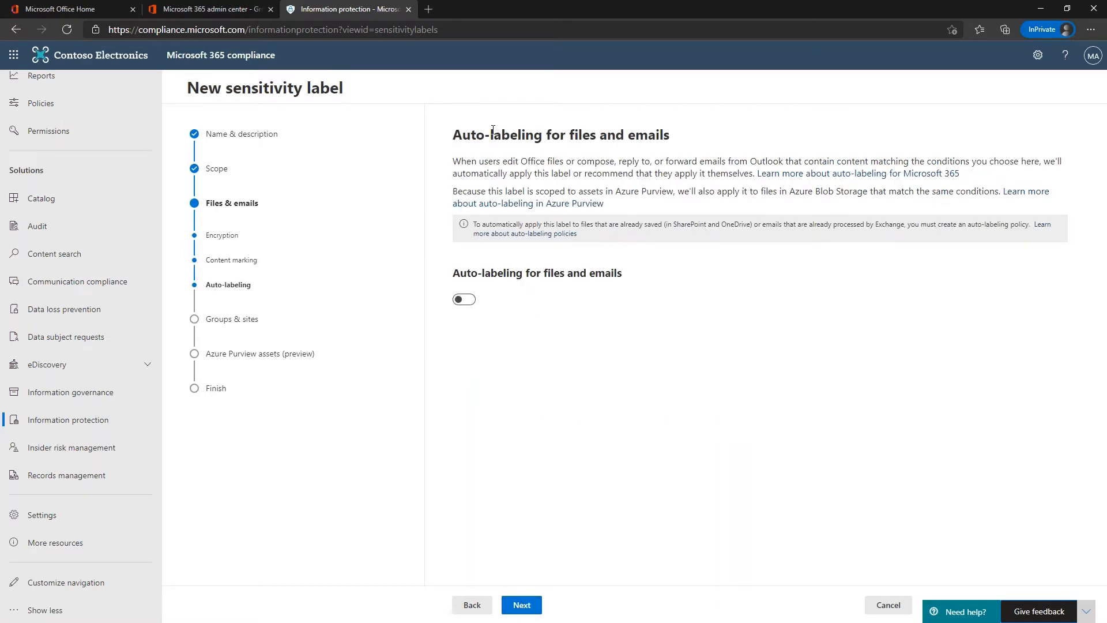
click(465, 299)
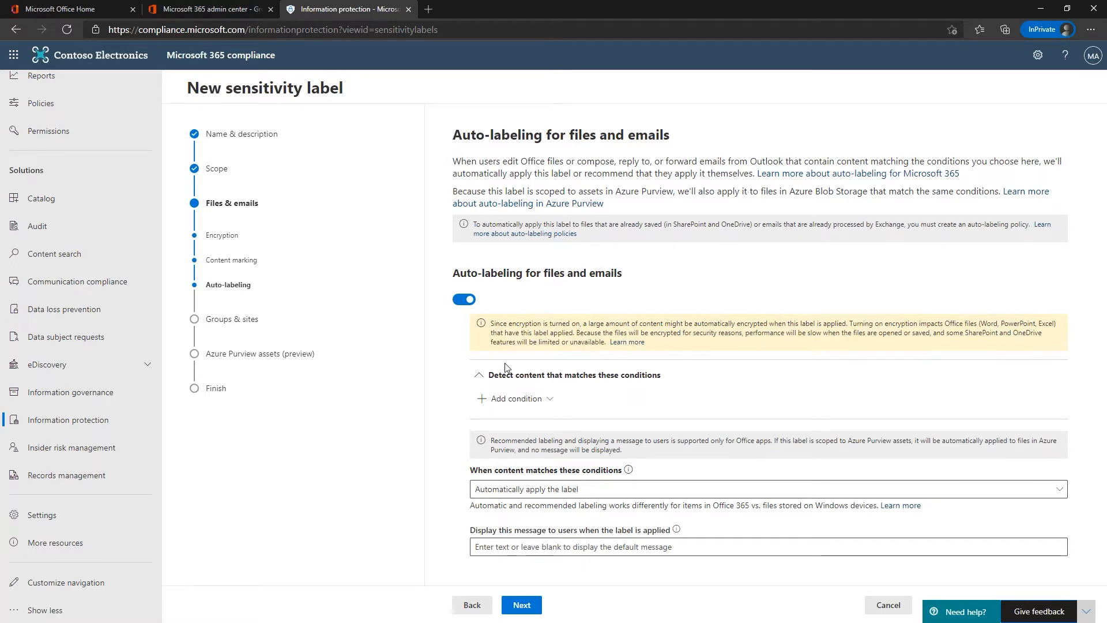
click(503, 399)
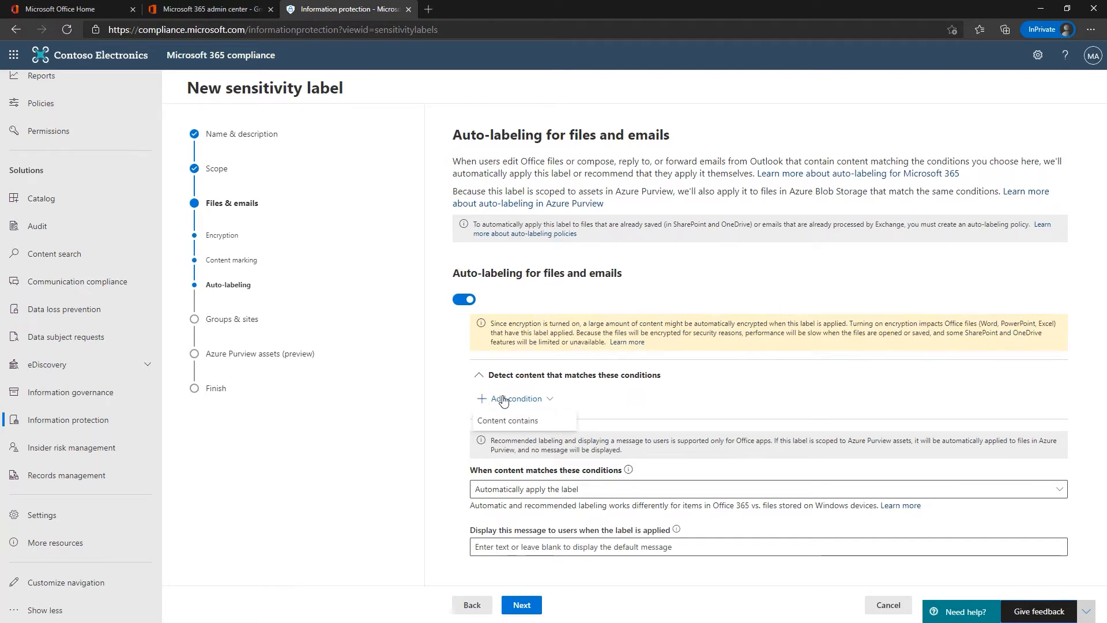
click(613, 325)
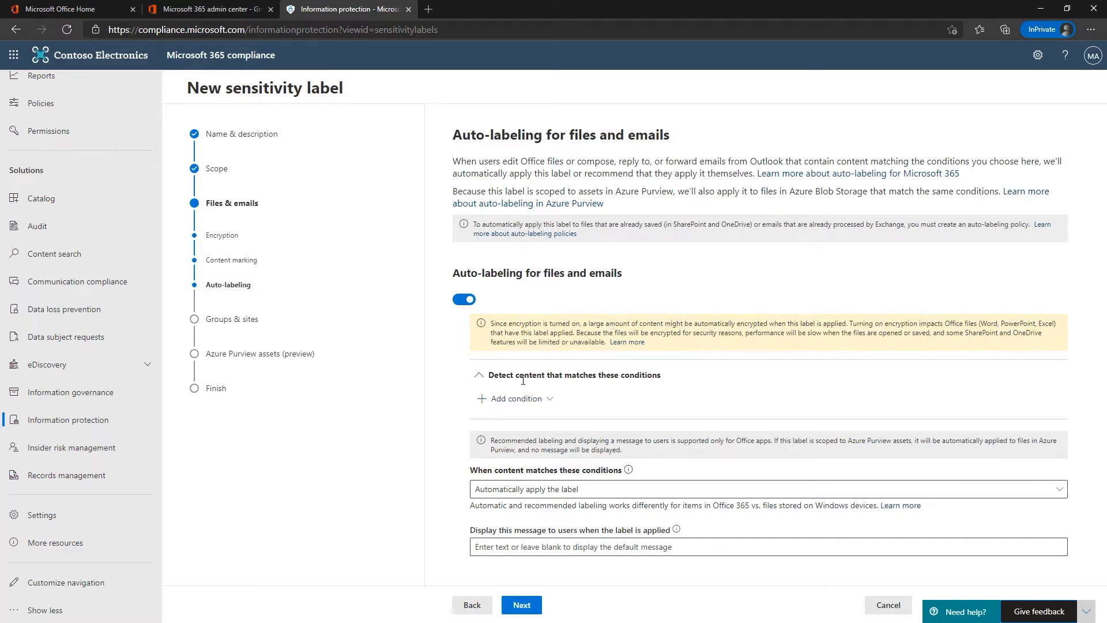
click(509, 399)
click(516, 425)
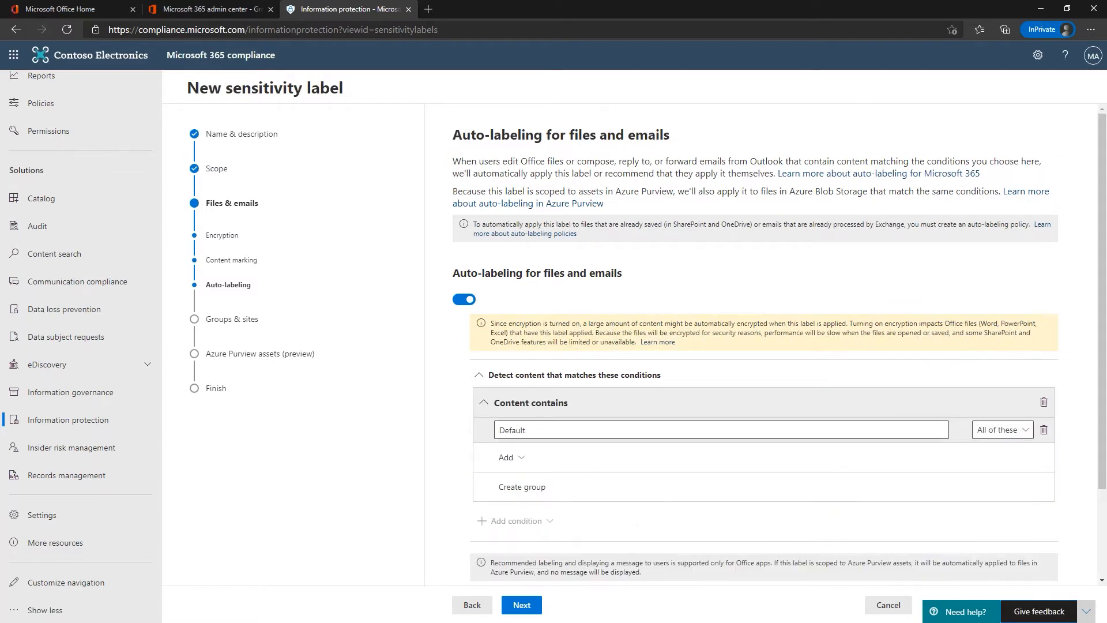
Step: Browse the trainable classifiers without adding any, then switch auto-labeling back off
click(522, 459)
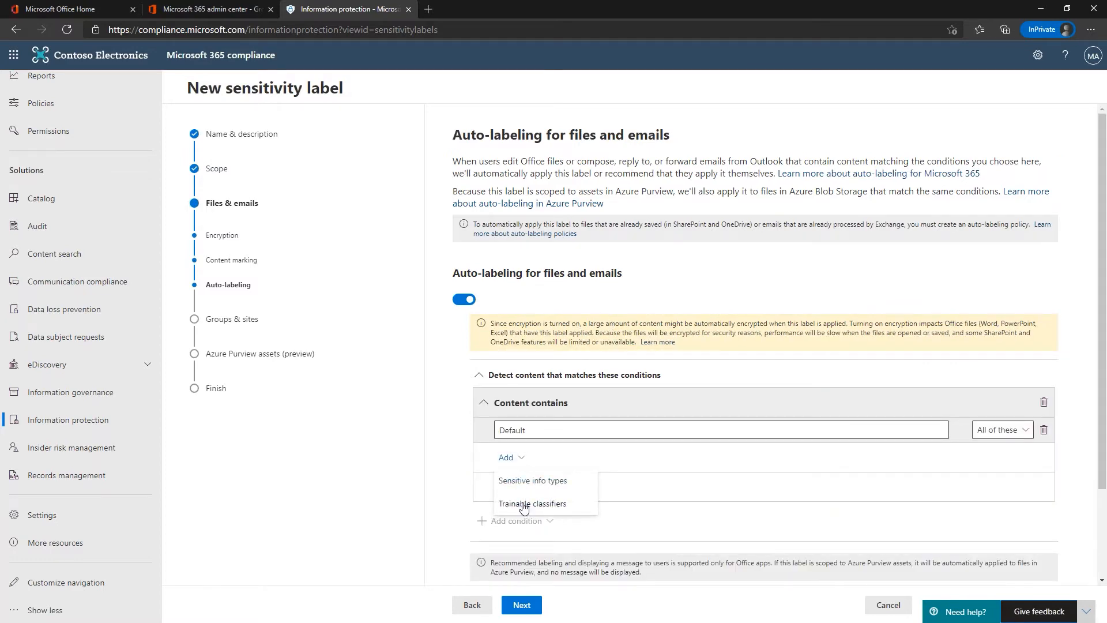
click(523, 505)
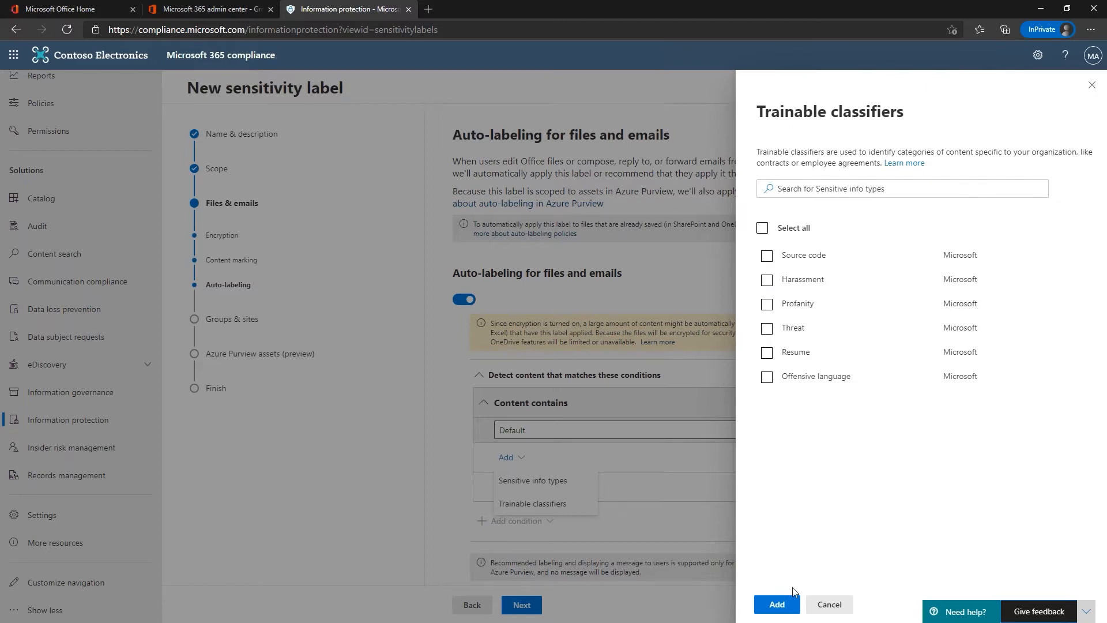
click(830, 605)
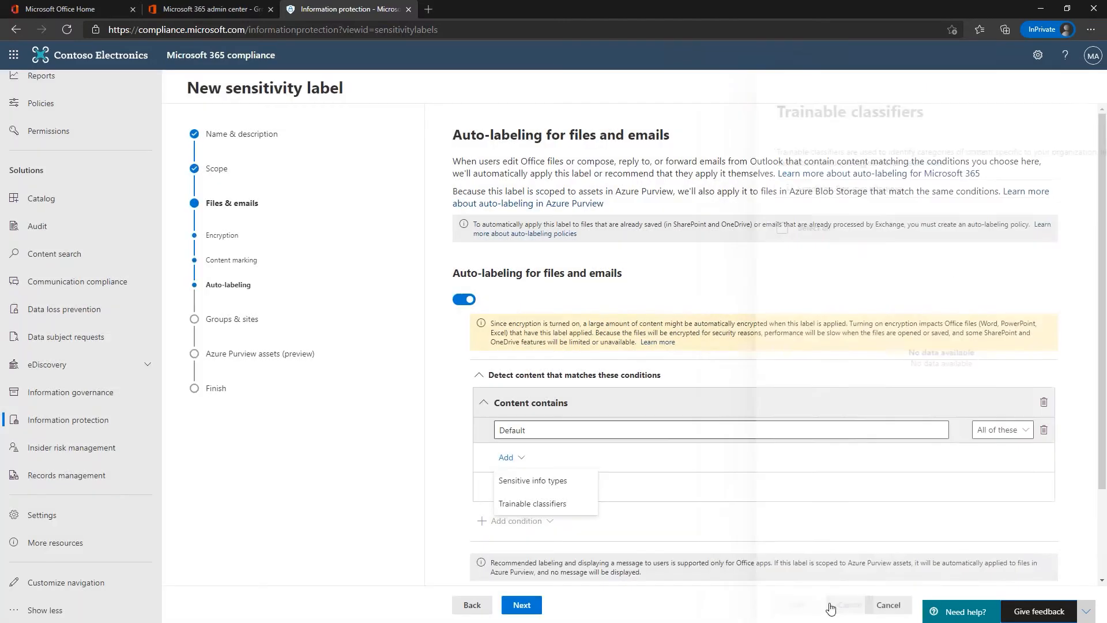
click(463, 300)
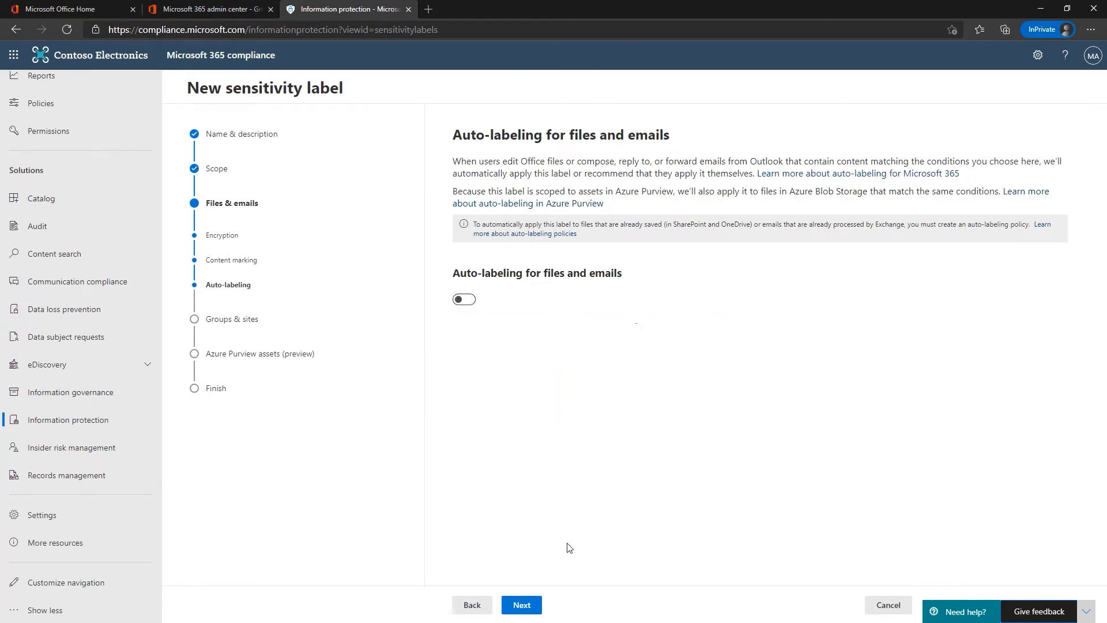
Step: Advance past the Groups & sites settings to the Azure Purview assets (preview) step
click(521, 606)
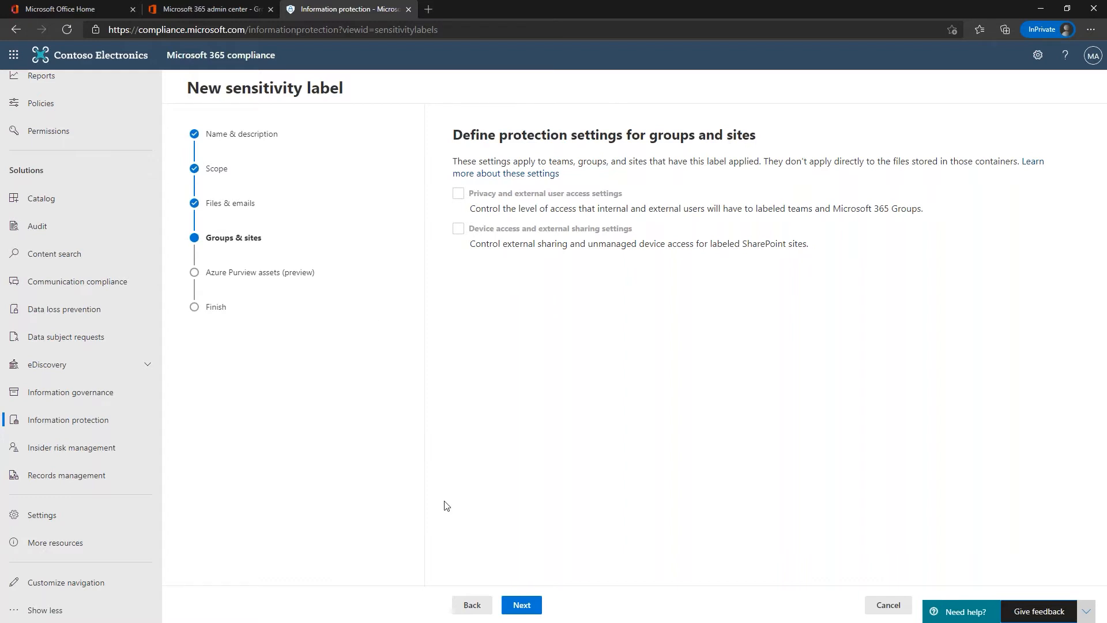
click(521, 605)
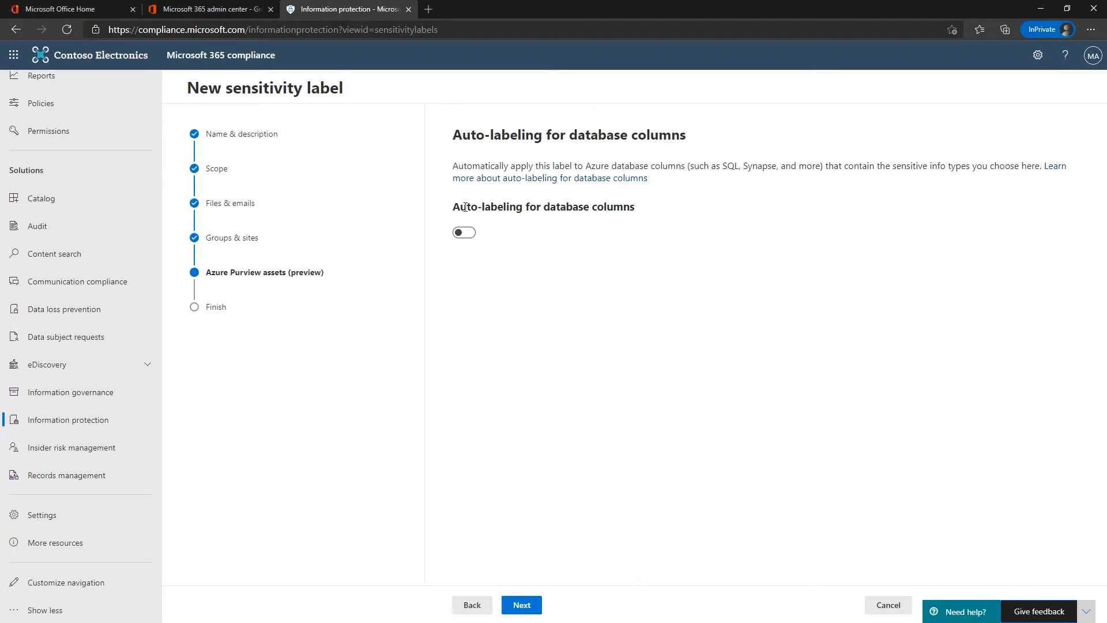
Step: Try database-column auto-labeling, cancel the info-type list, and leave it switched off
click(461, 233)
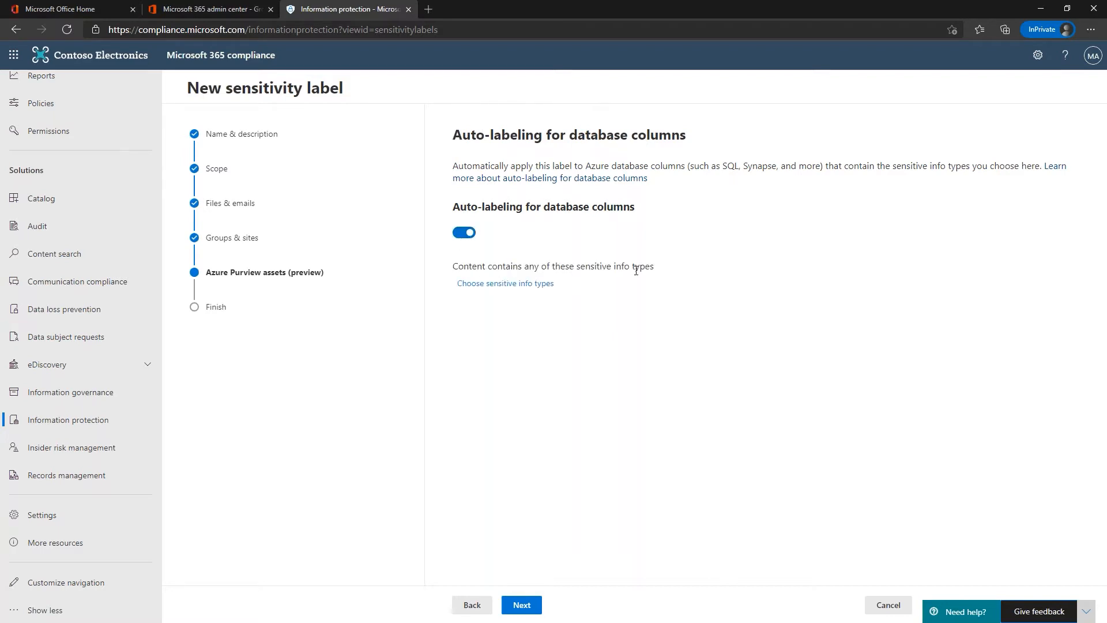
click(504, 284)
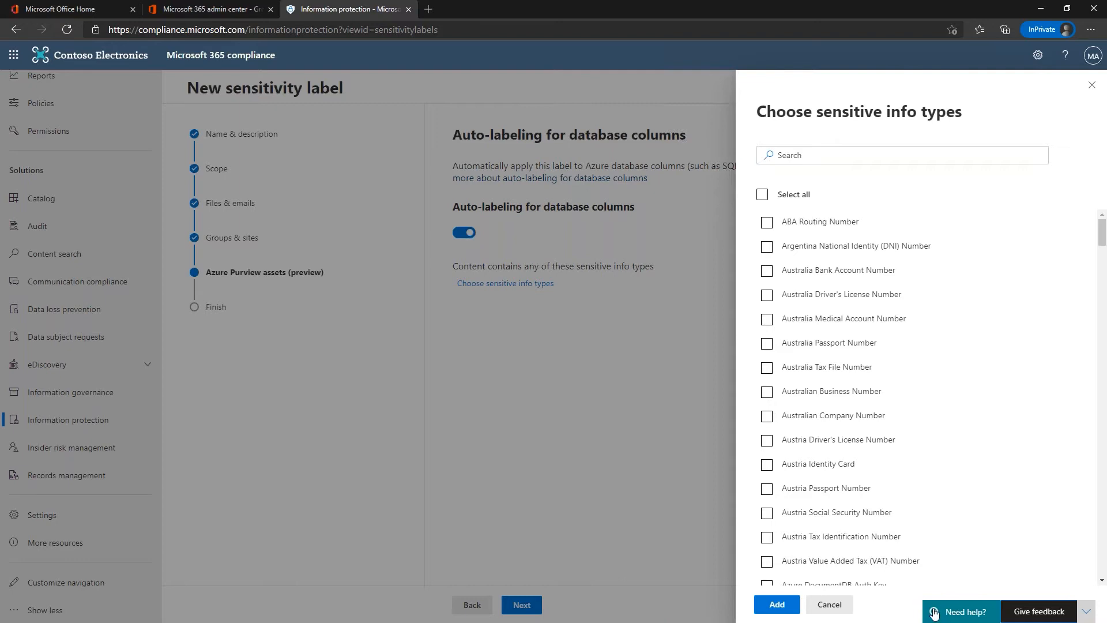
click(829, 604)
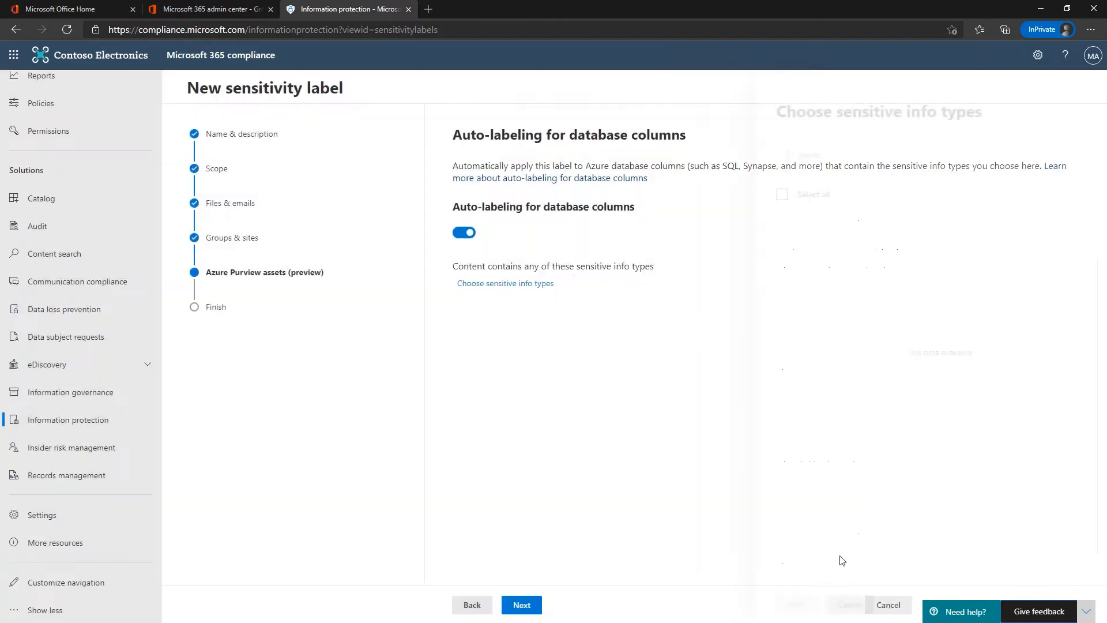
click(464, 232)
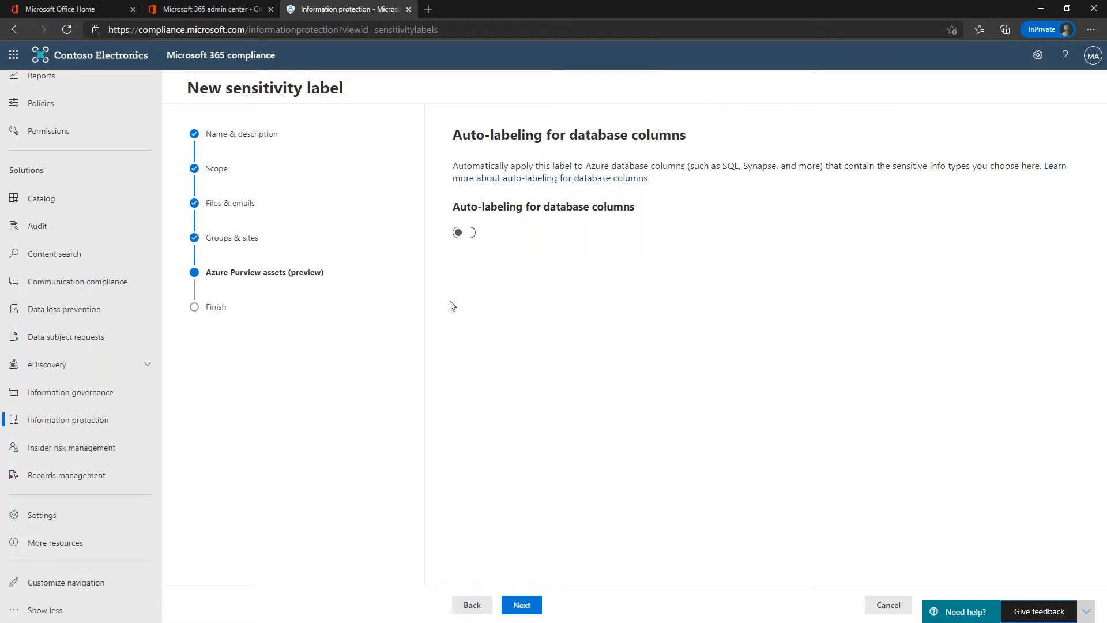
click(522, 605)
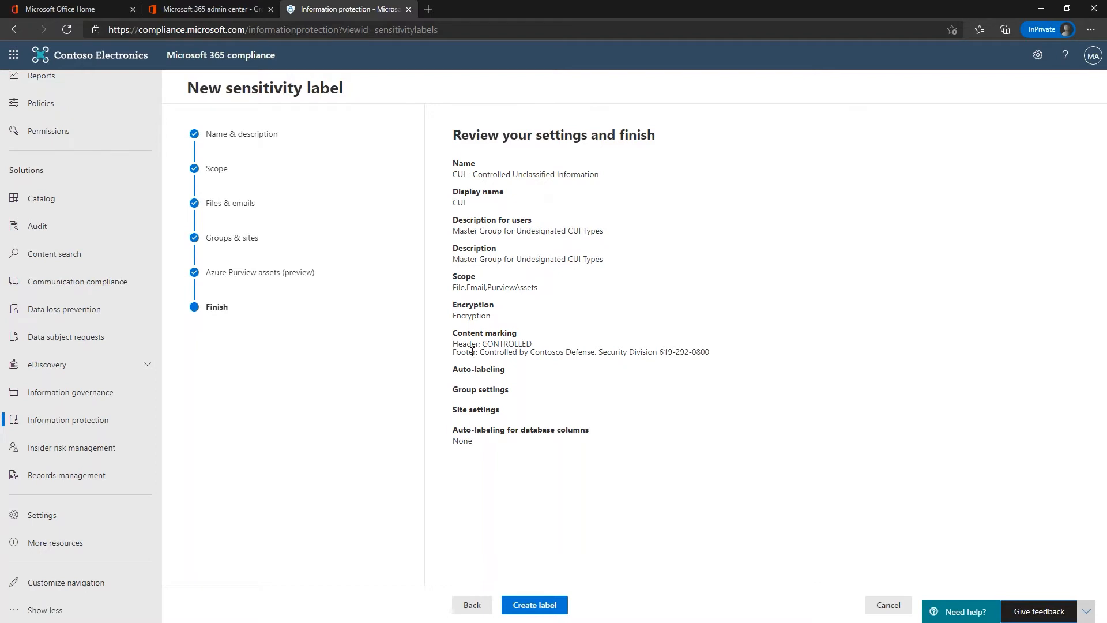
Step: Create the CUI - Controlled Unclassified Information label from its settings summary
click(528, 606)
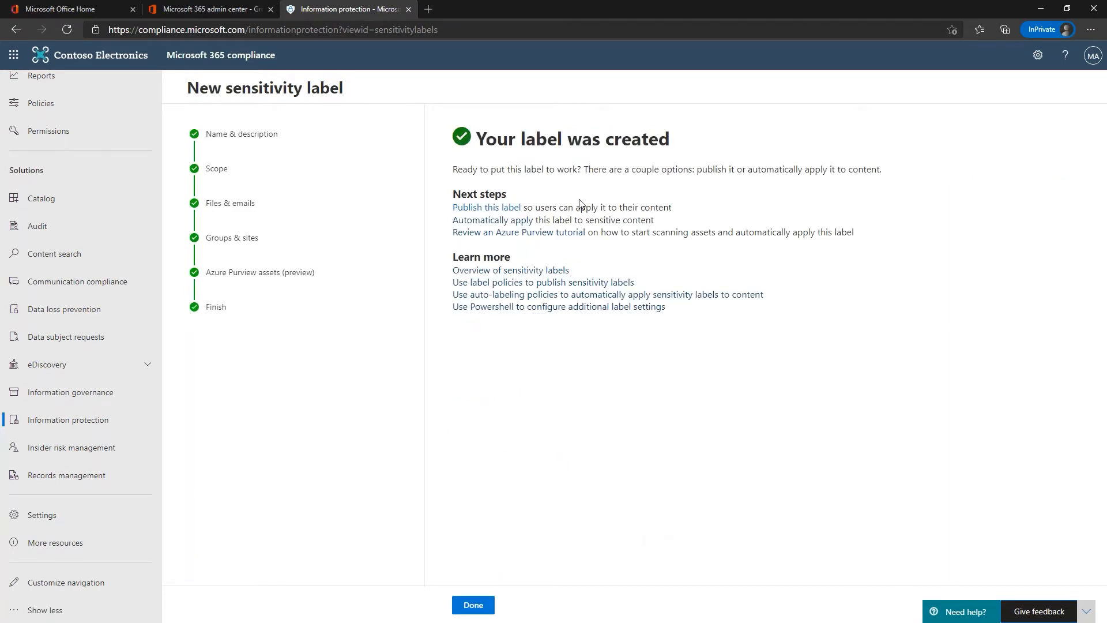
Step: Start a new label policy and add the CUI label as the one to publish
click(480, 210)
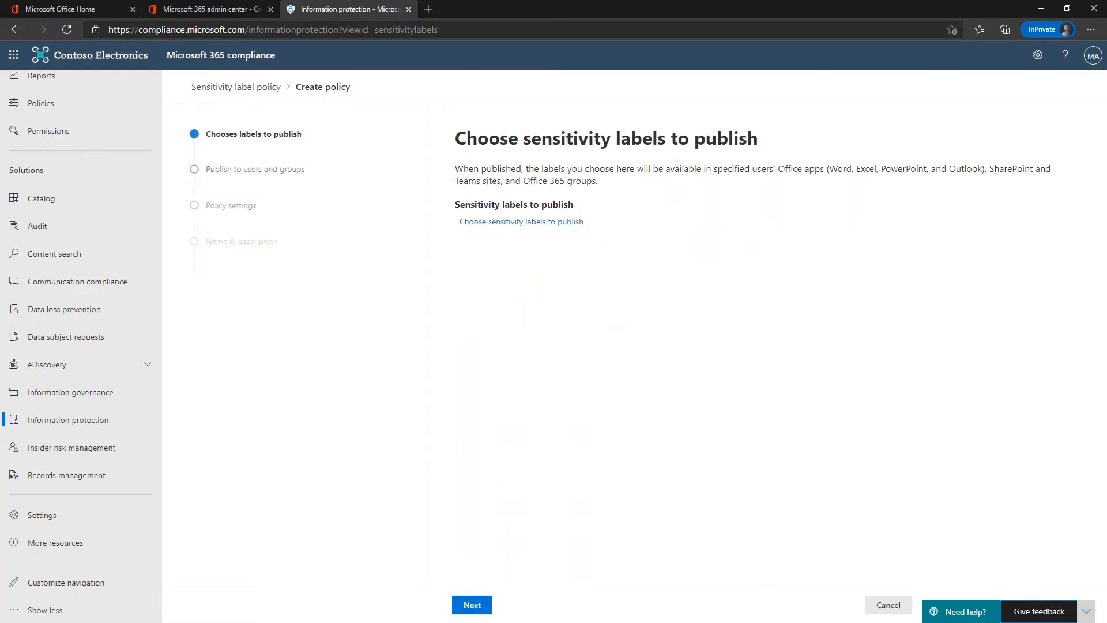
click(493, 223)
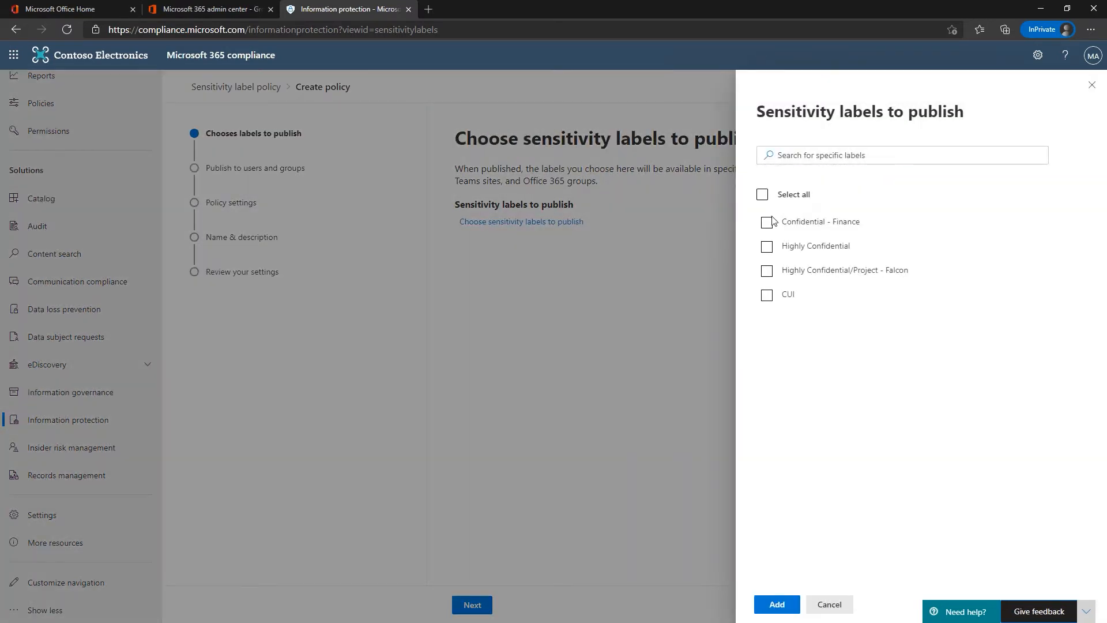
click(767, 295)
click(778, 605)
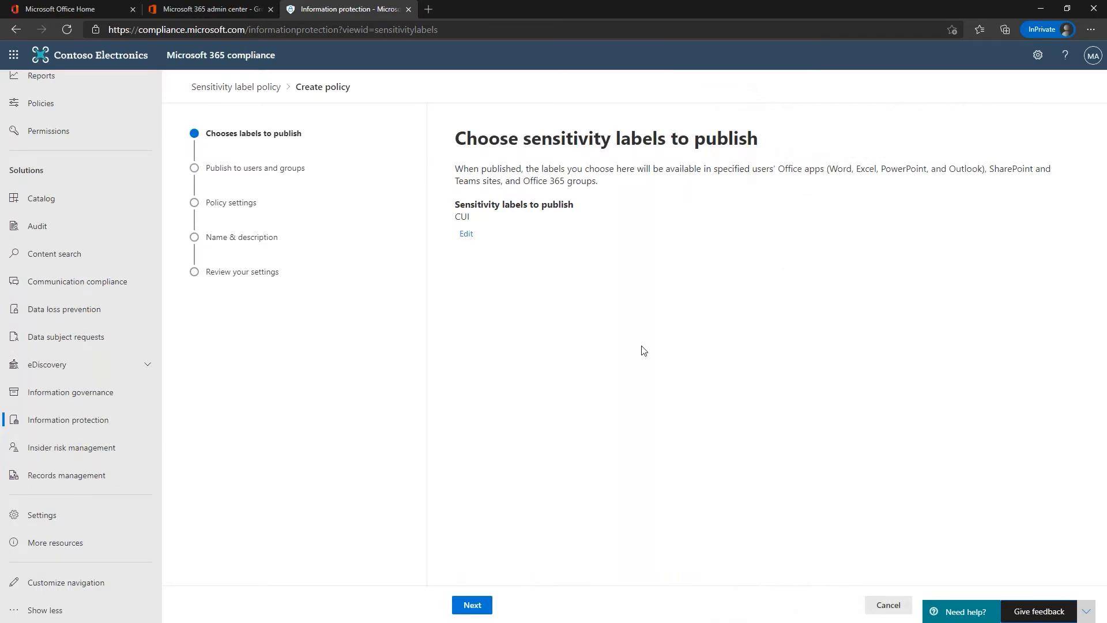
click(469, 605)
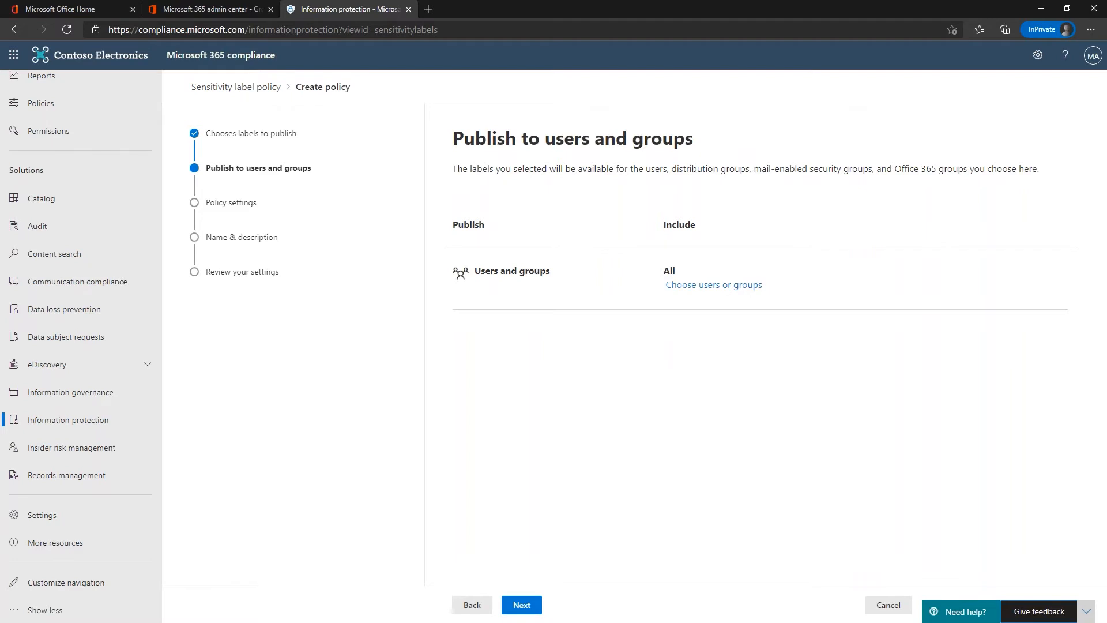
Step: Publish the policy only to the CUI Approved Individuals group, found by searching 'CUI'
click(678, 286)
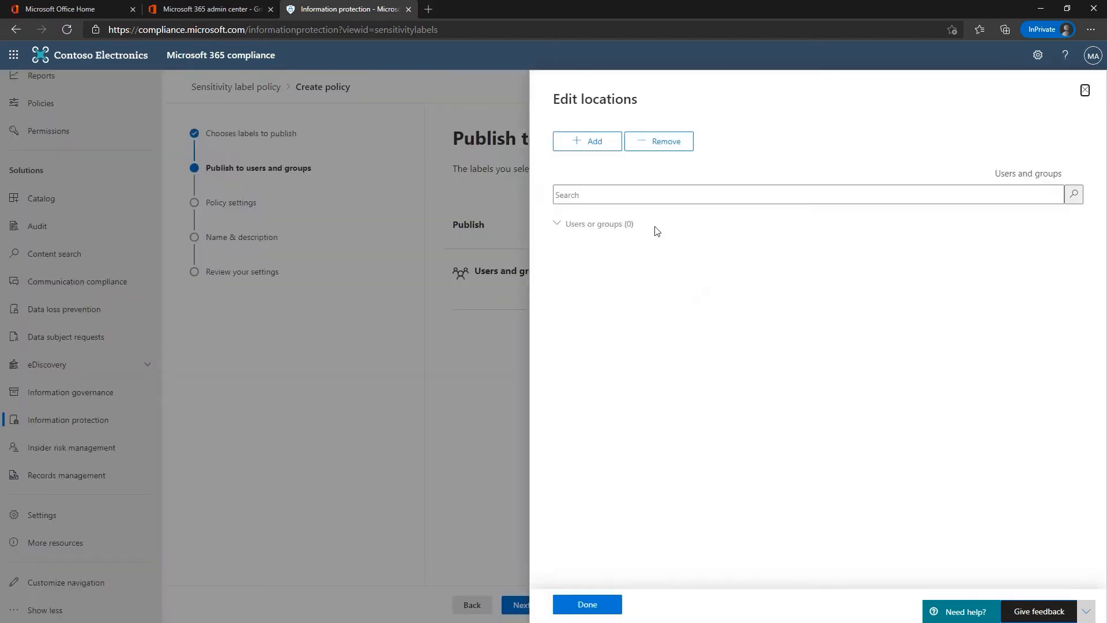
click(591, 195)
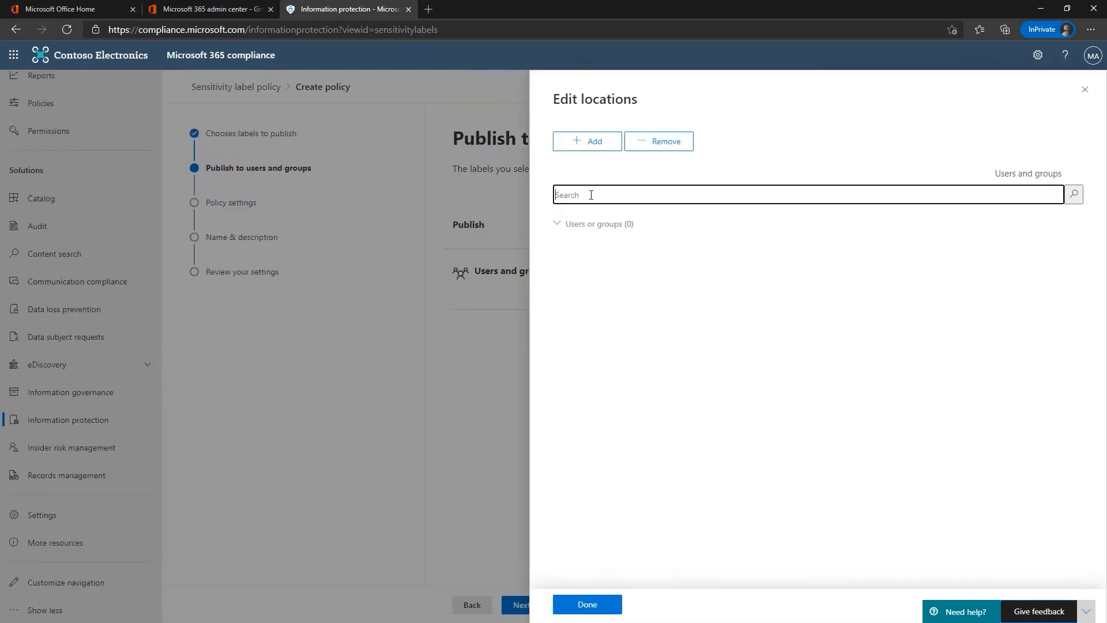
text(CUI)
click(583, 145)
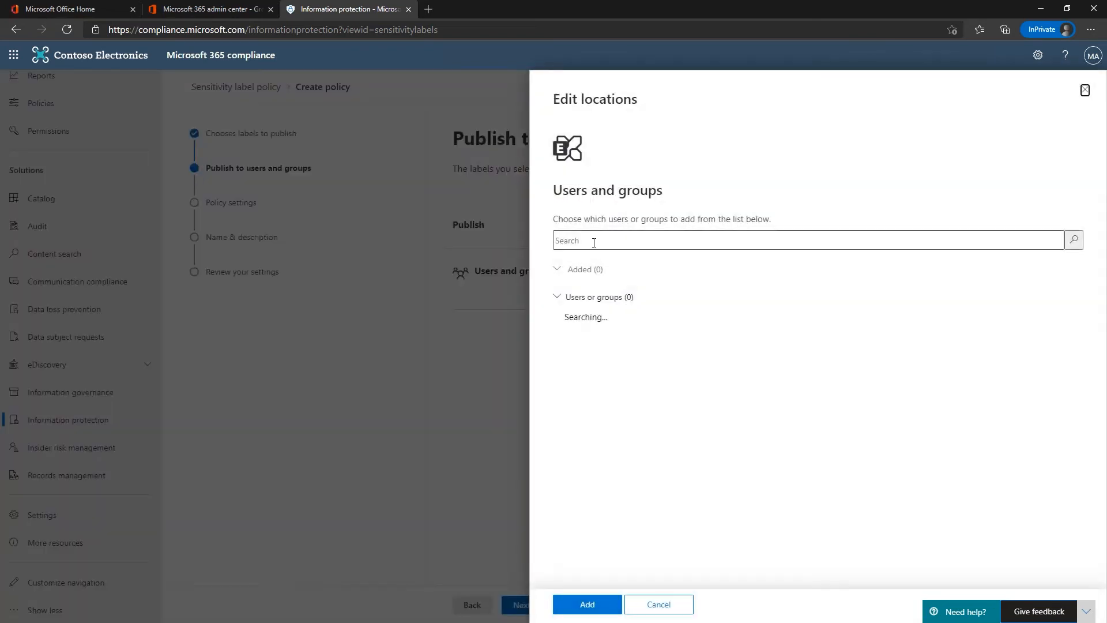
click(594, 241)
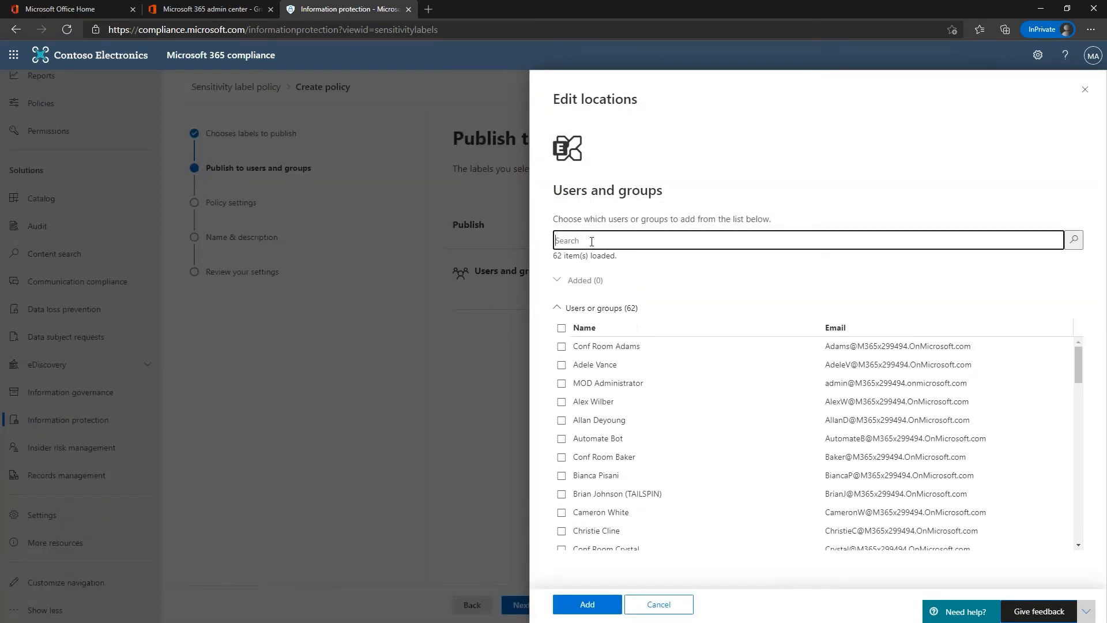
text(CUI)
key(Return)
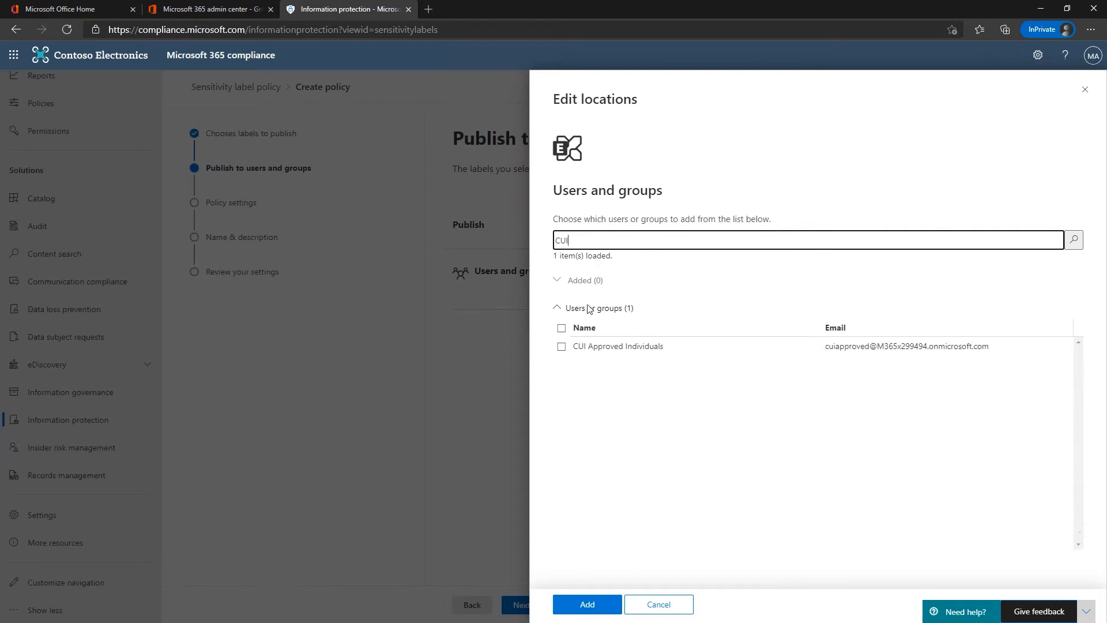
click(561, 346)
click(594, 605)
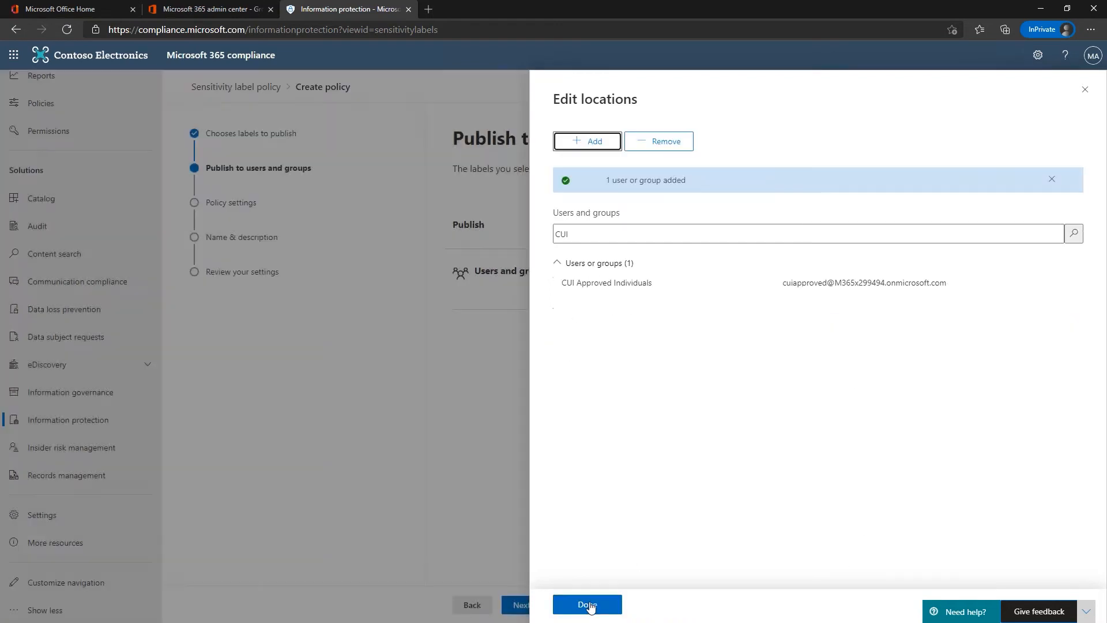
click(587, 605)
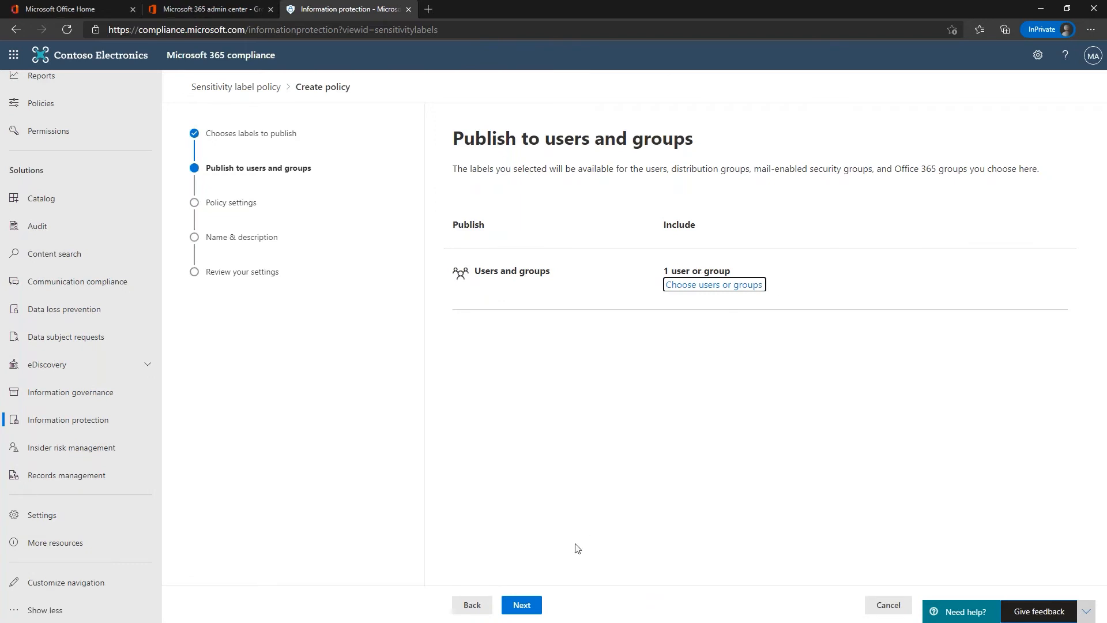
click(522, 605)
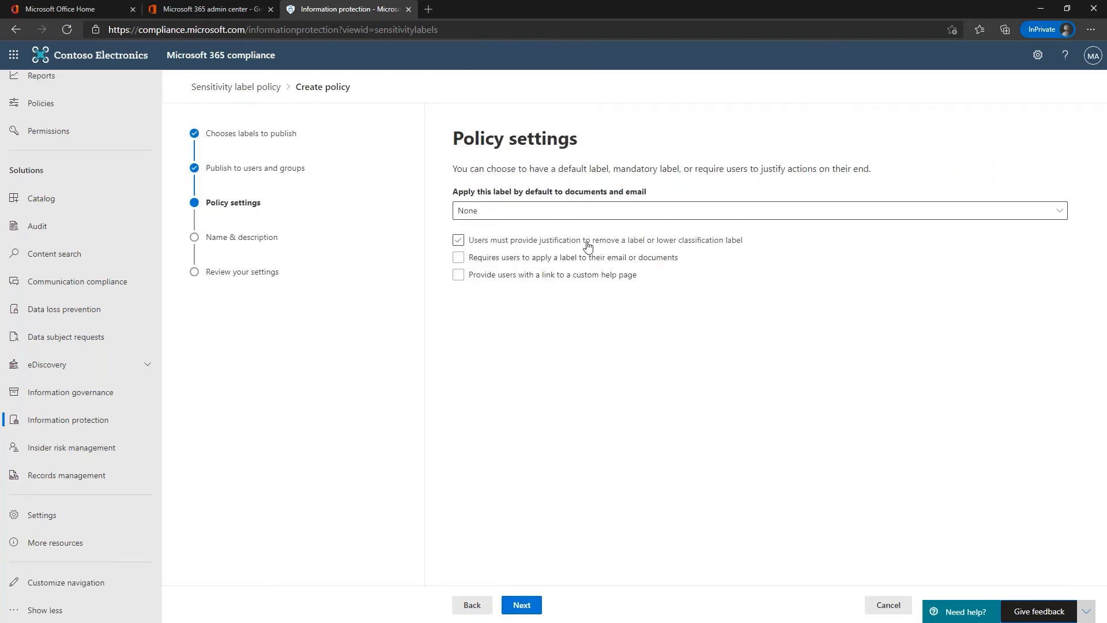
click(458, 240)
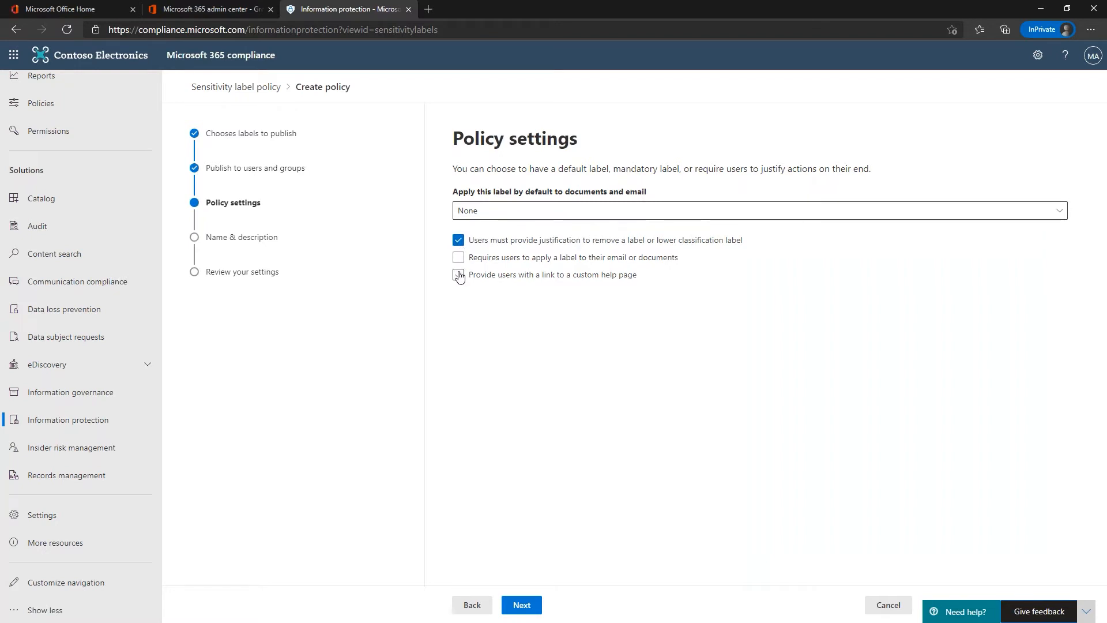
click(459, 275)
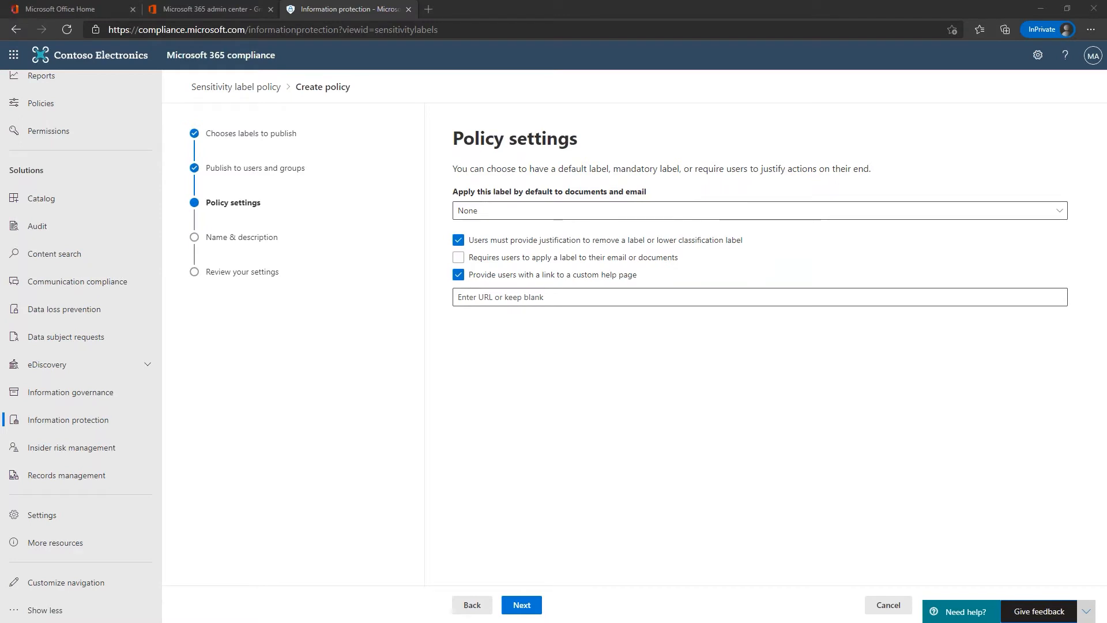
click(526, 297)
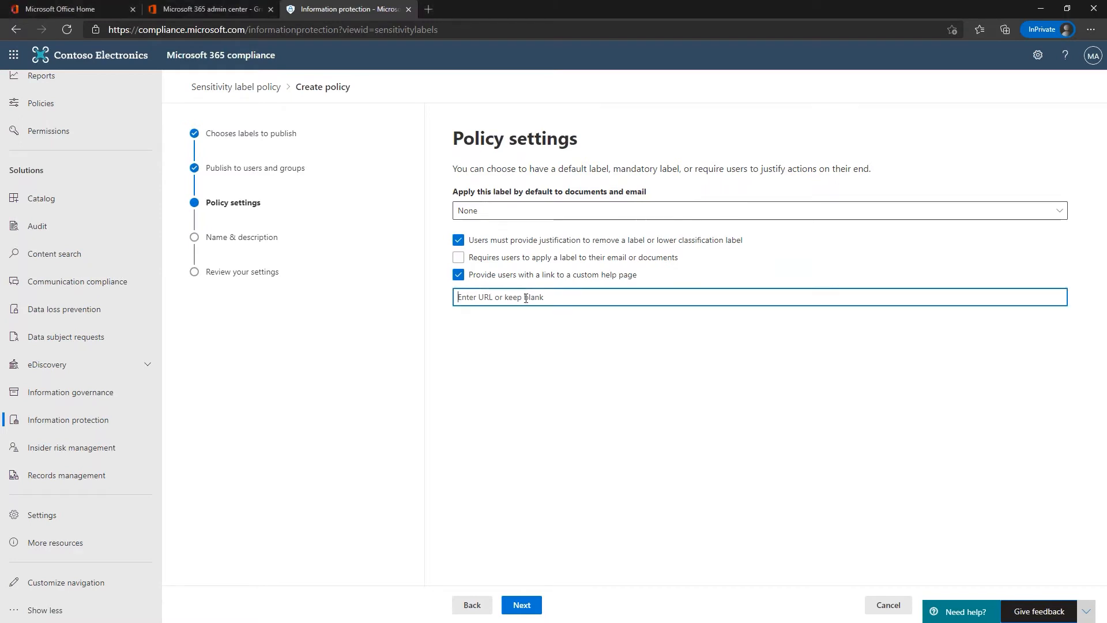
text(https://www.archives.gov/cui/registry)
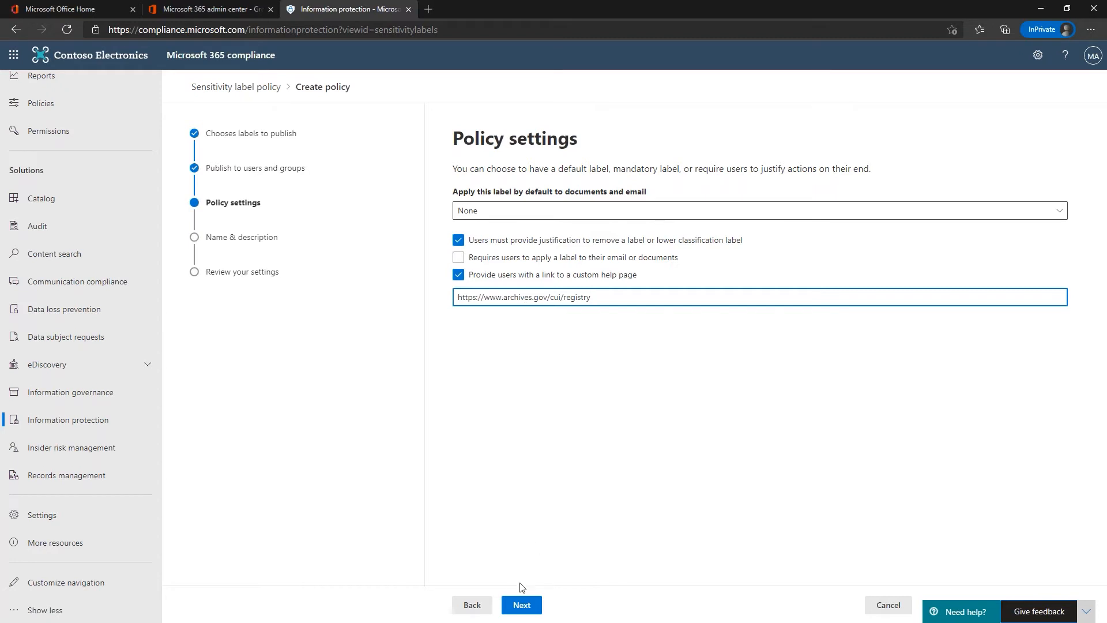
click(520, 605)
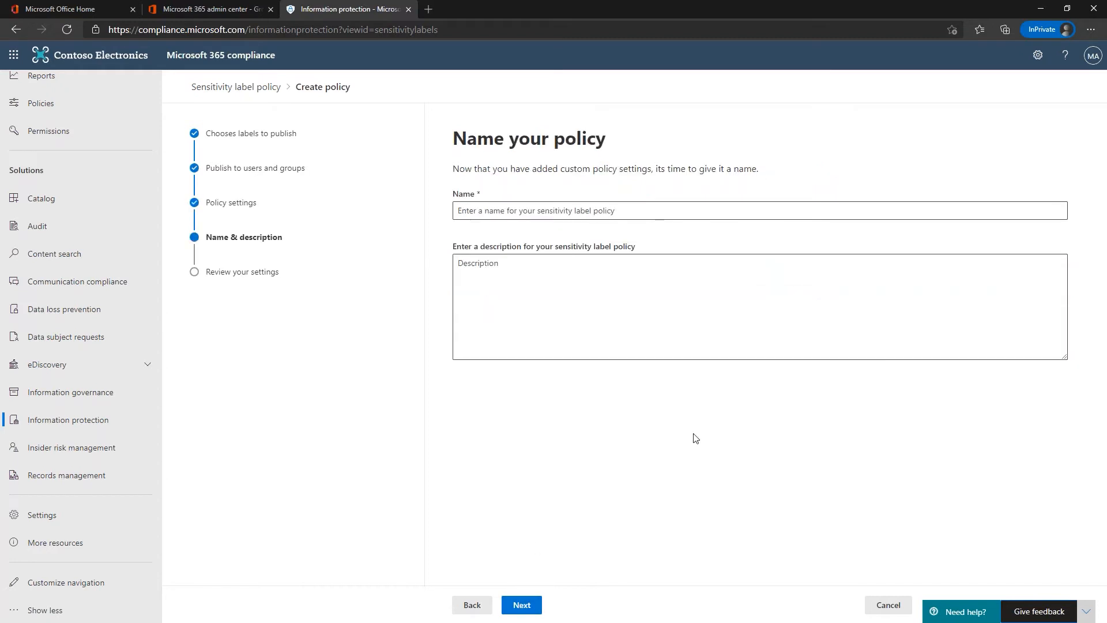
Step: Name the policy CUI, describe it as 'Top level designator for CUI', and submit it
click(513, 212)
text(CUI)
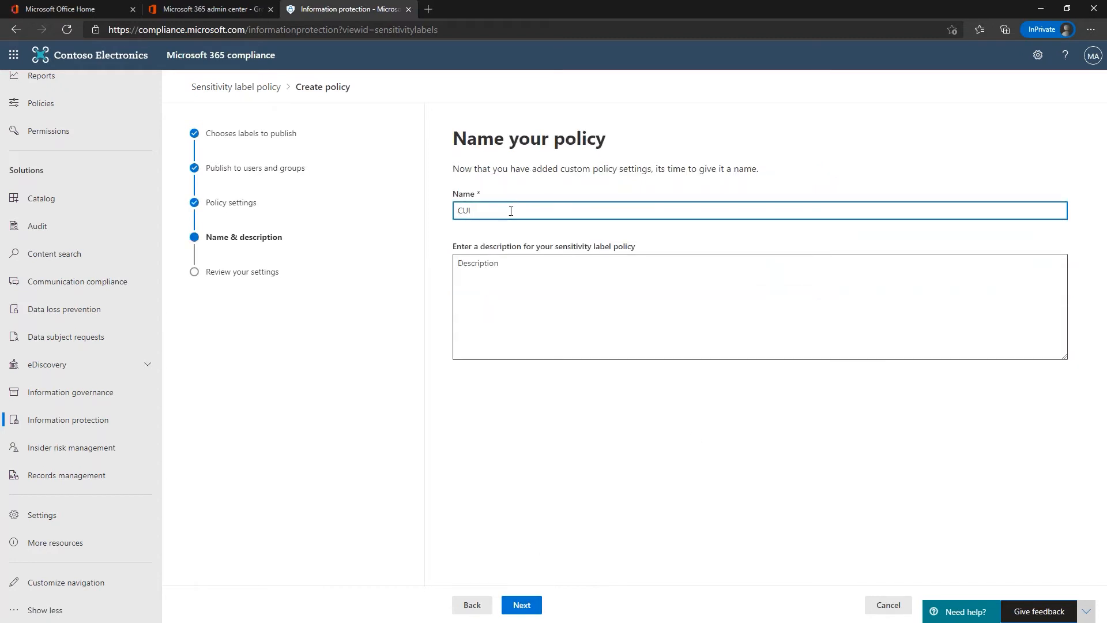
click(499, 266)
text(TO)
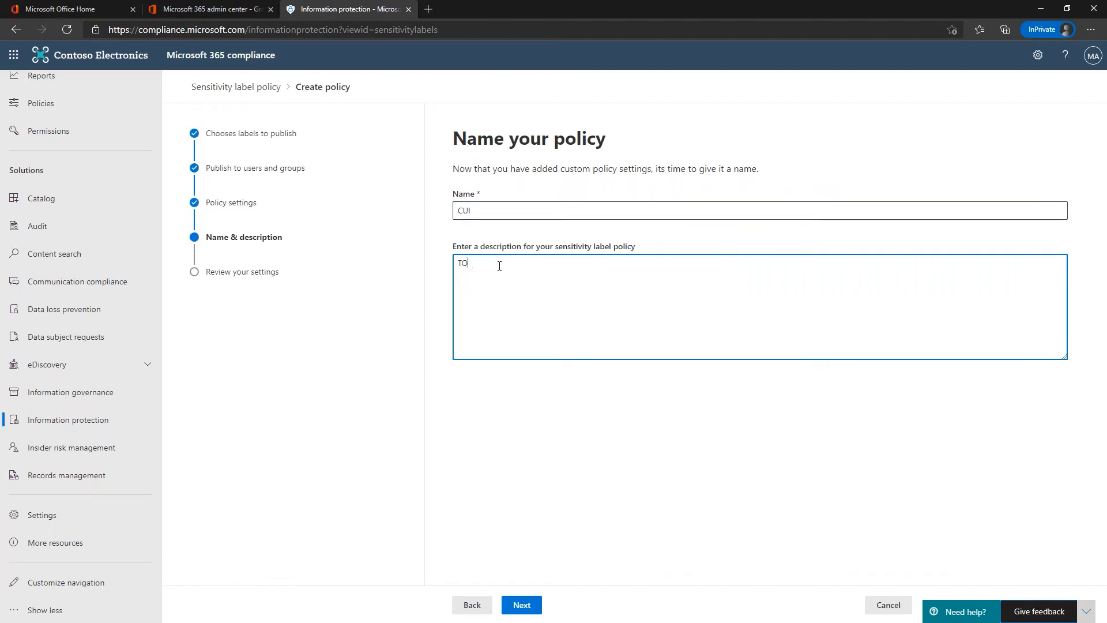
key(BackSpace)
text(op levele)
key(BackSpace)
text(designator for CUI)
click(521, 605)
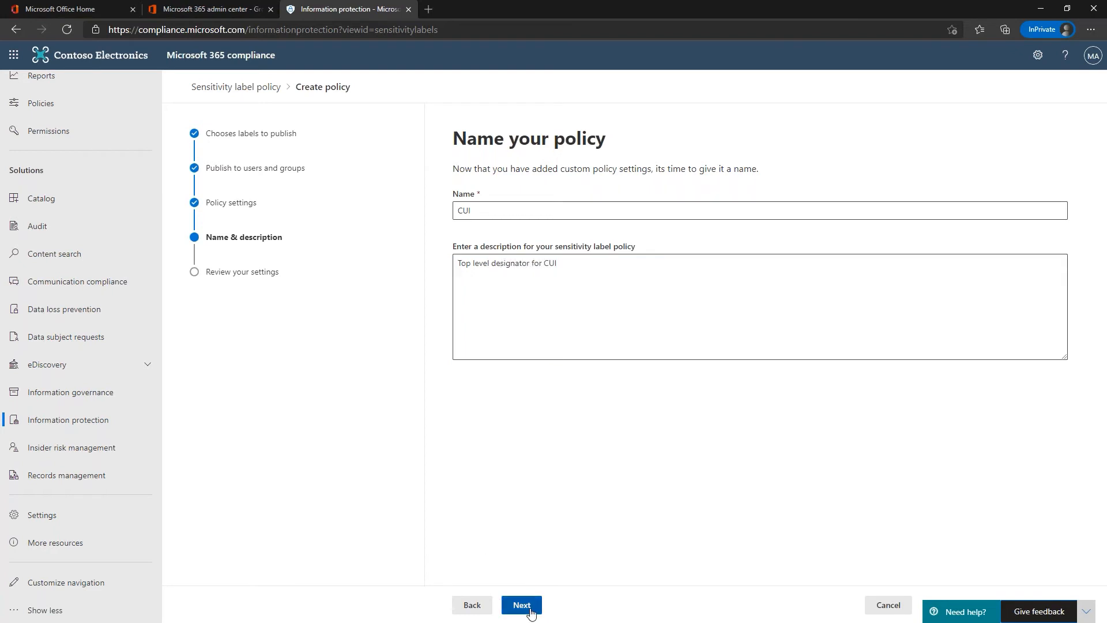
click(522, 604)
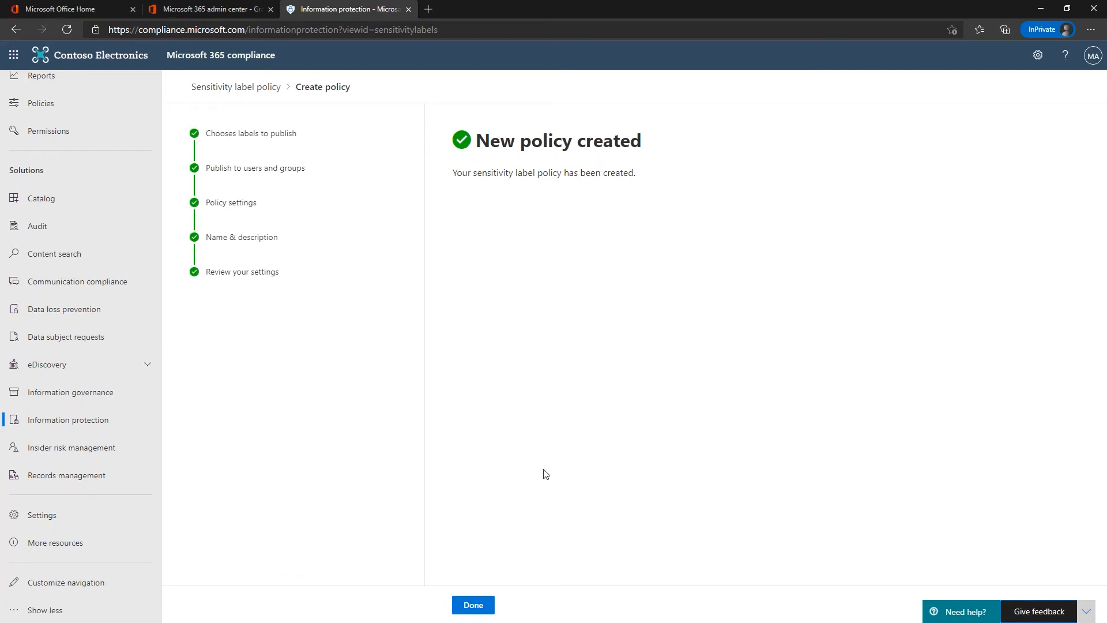
Step: Confirm the CUI policy appears under Label policies, then add a sub label to CUI
click(472, 605)
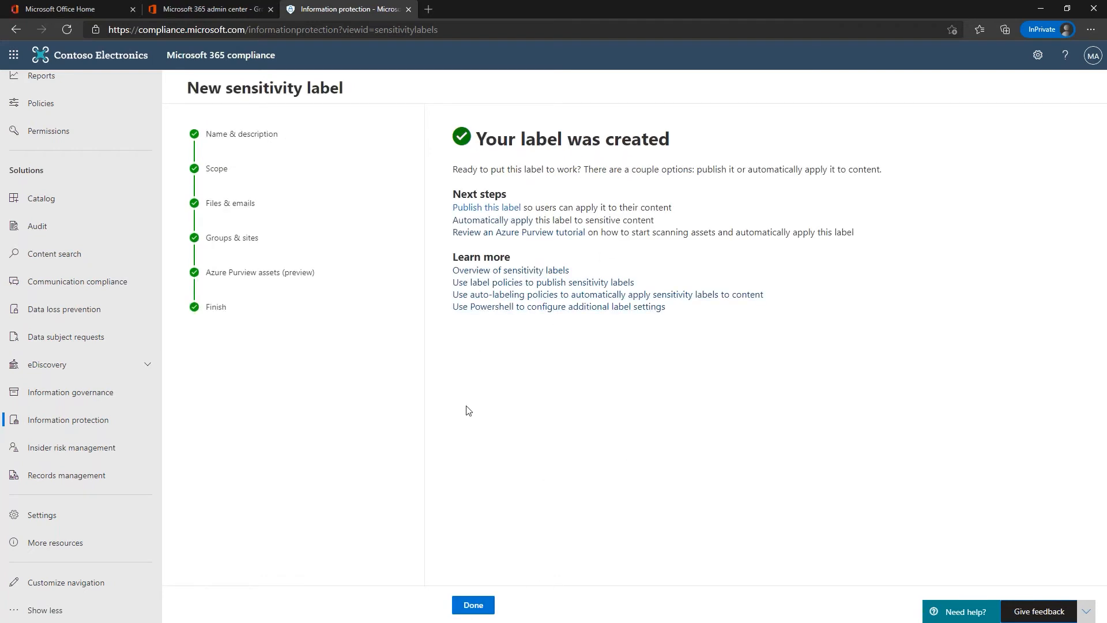
click(471, 603)
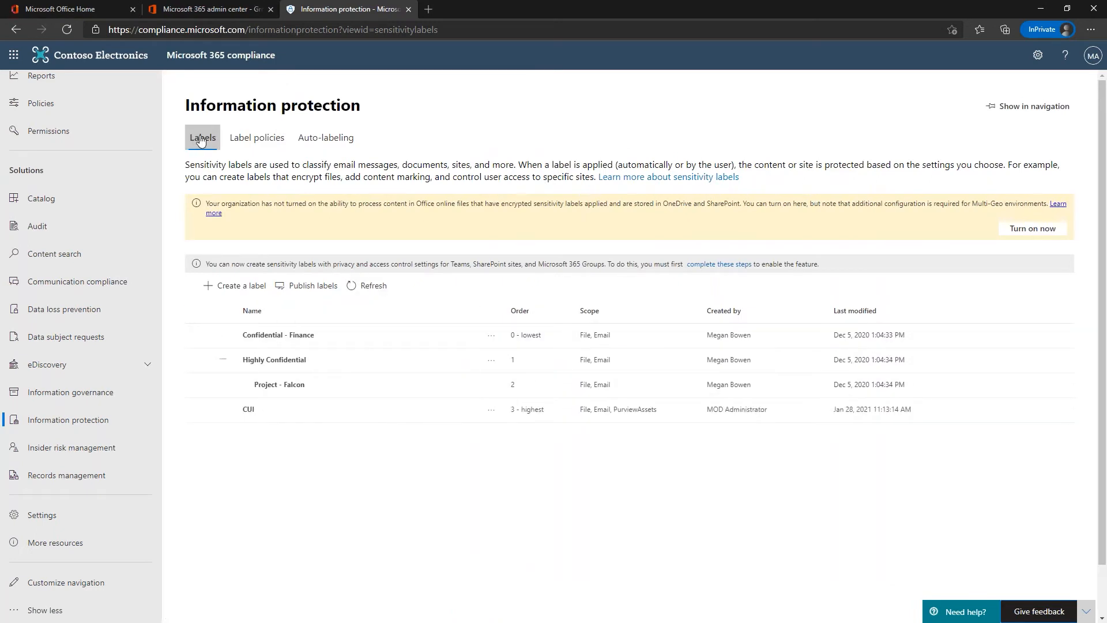
click(243, 142)
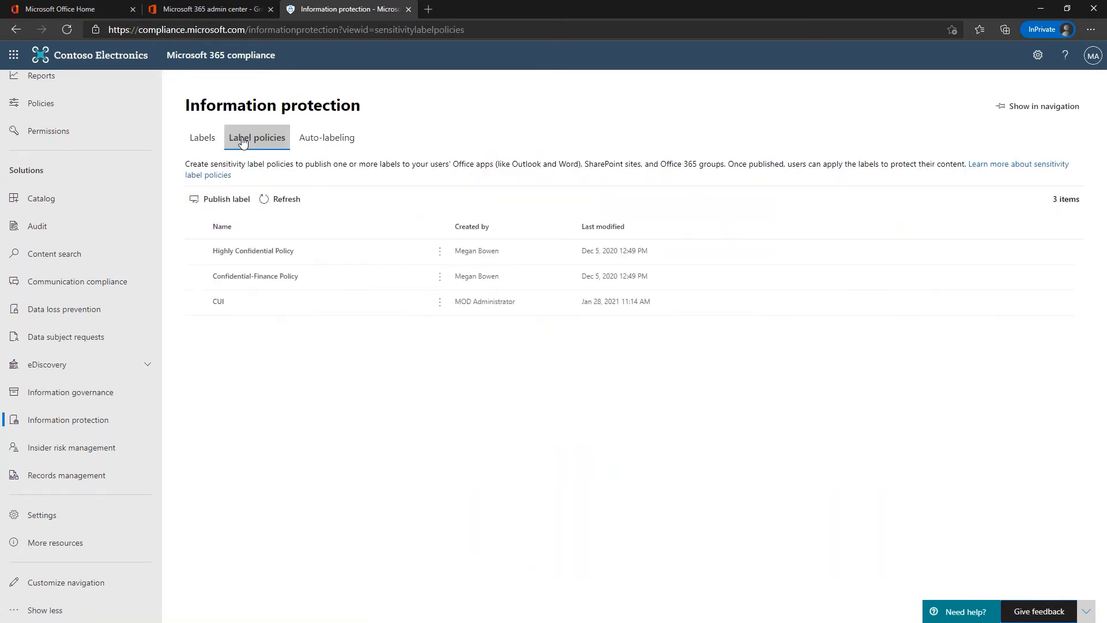
click(199, 142)
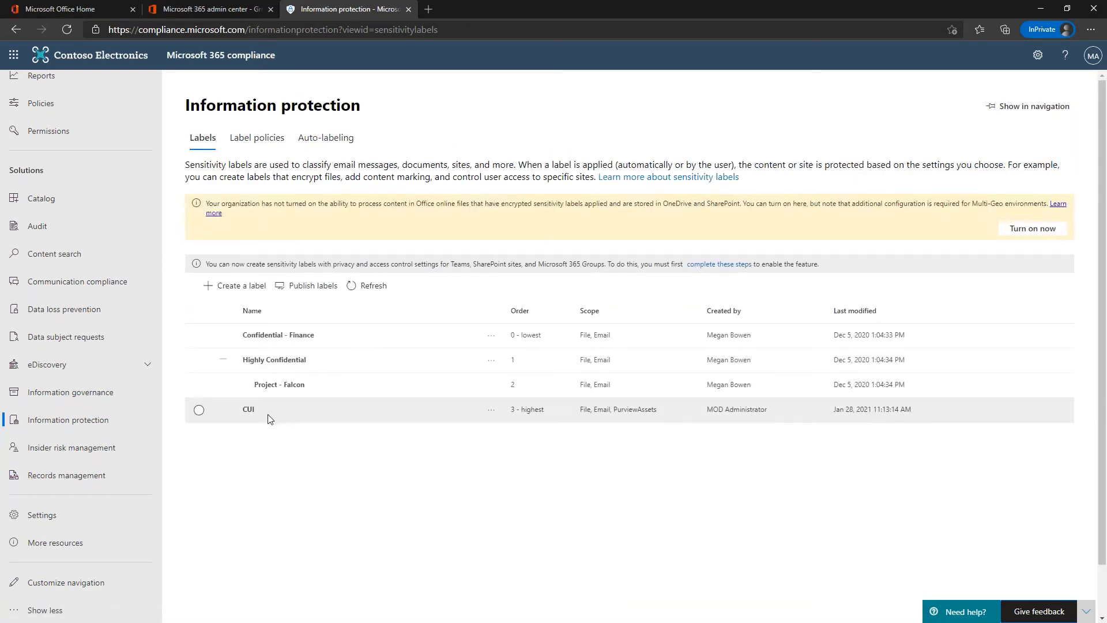
click(492, 411)
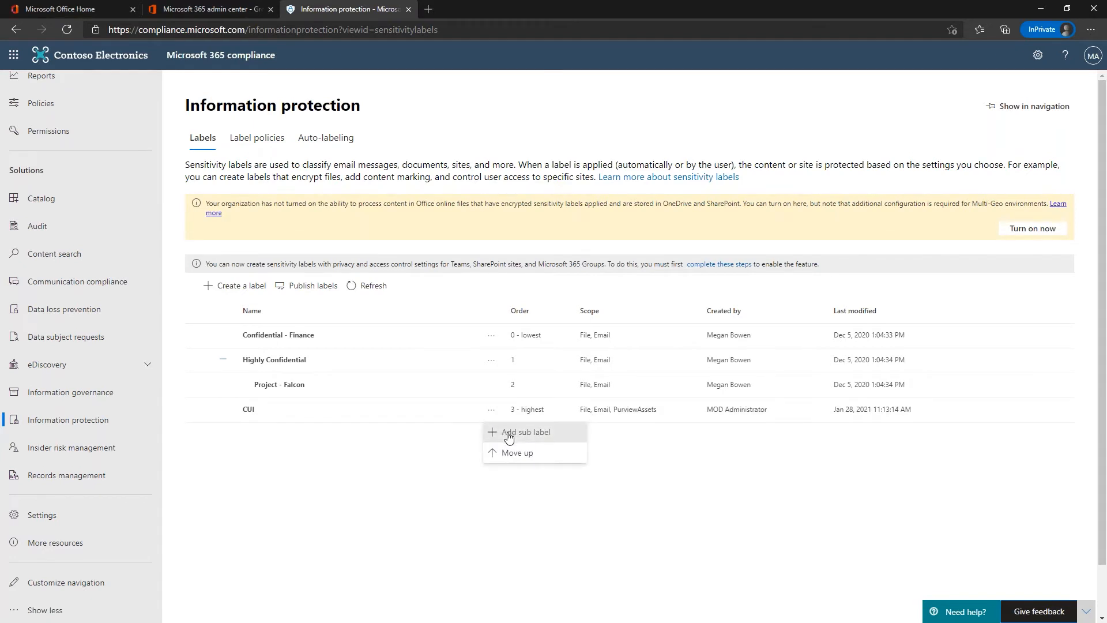
click(508, 433)
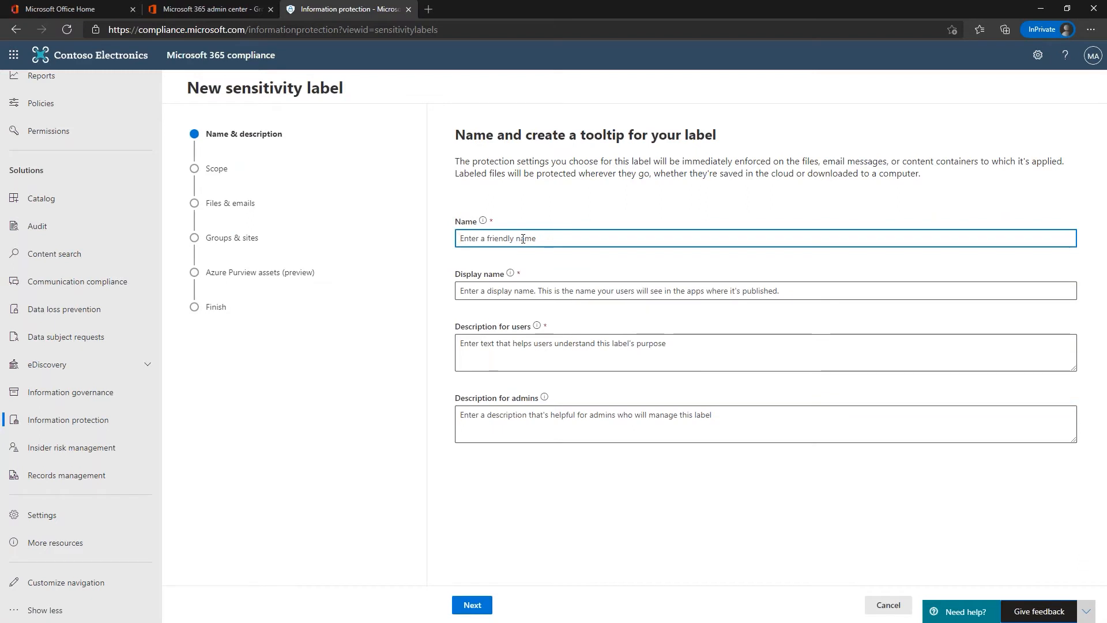
Step: Name the sublabel 'CUI - Controlled Technical Information' with display name CUI-CTI
text(CUI)
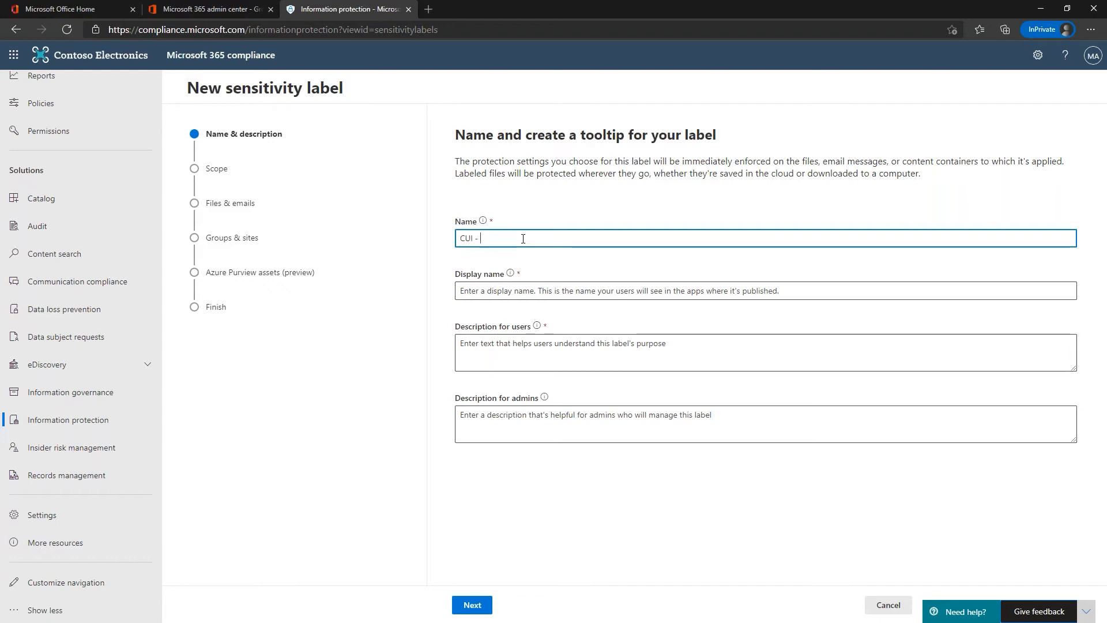
text( - Controled )
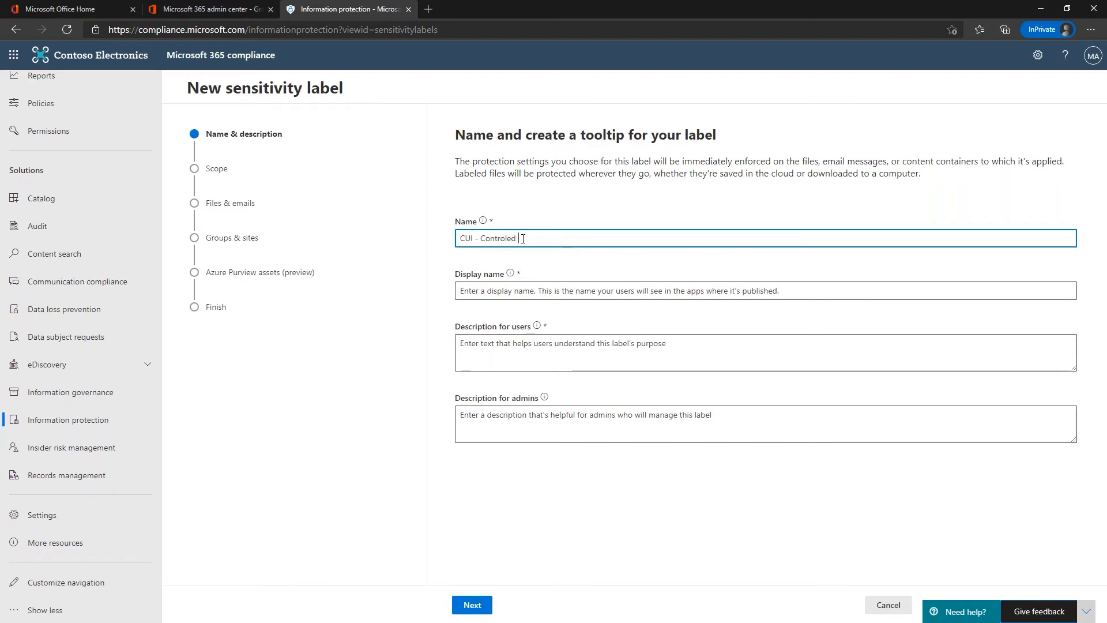
text(Tech)
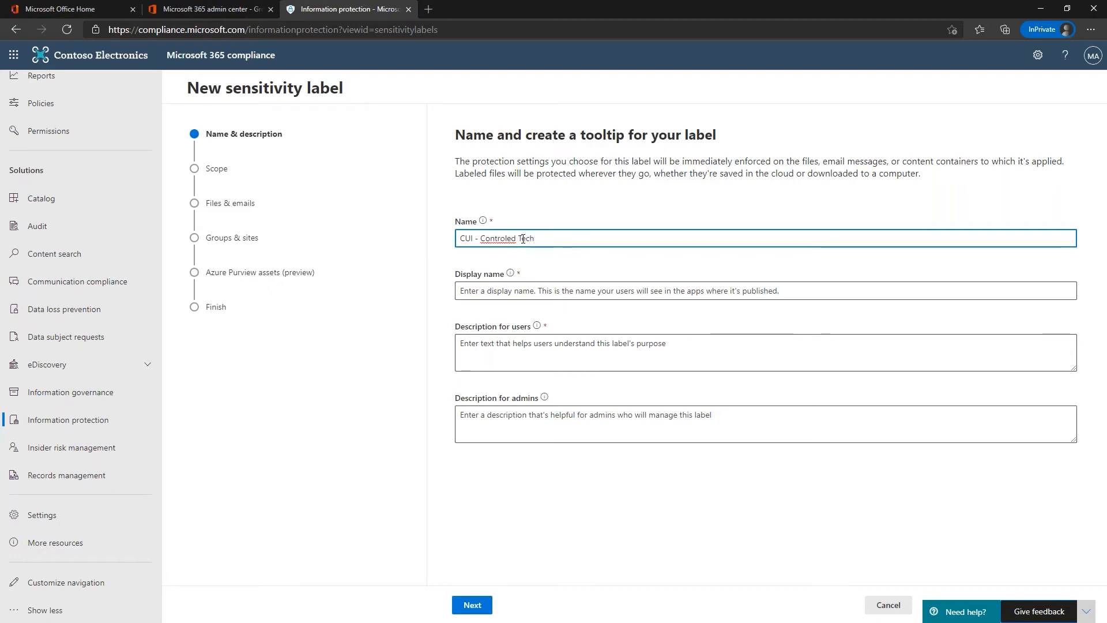
text(nical Information)
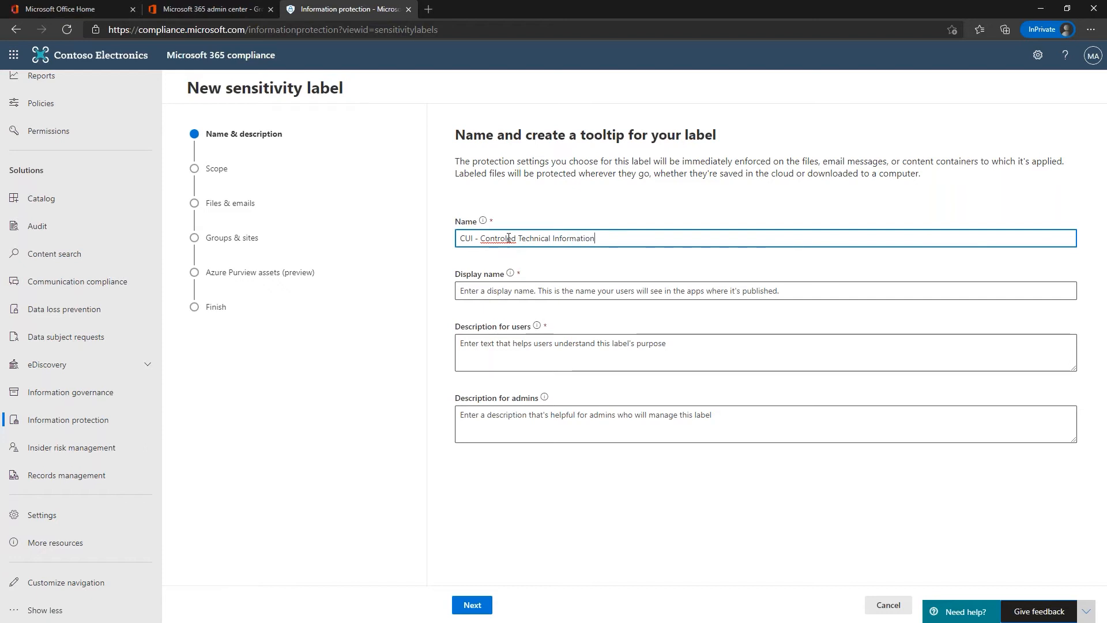
click(507, 238)
text(l)
click(493, 292)
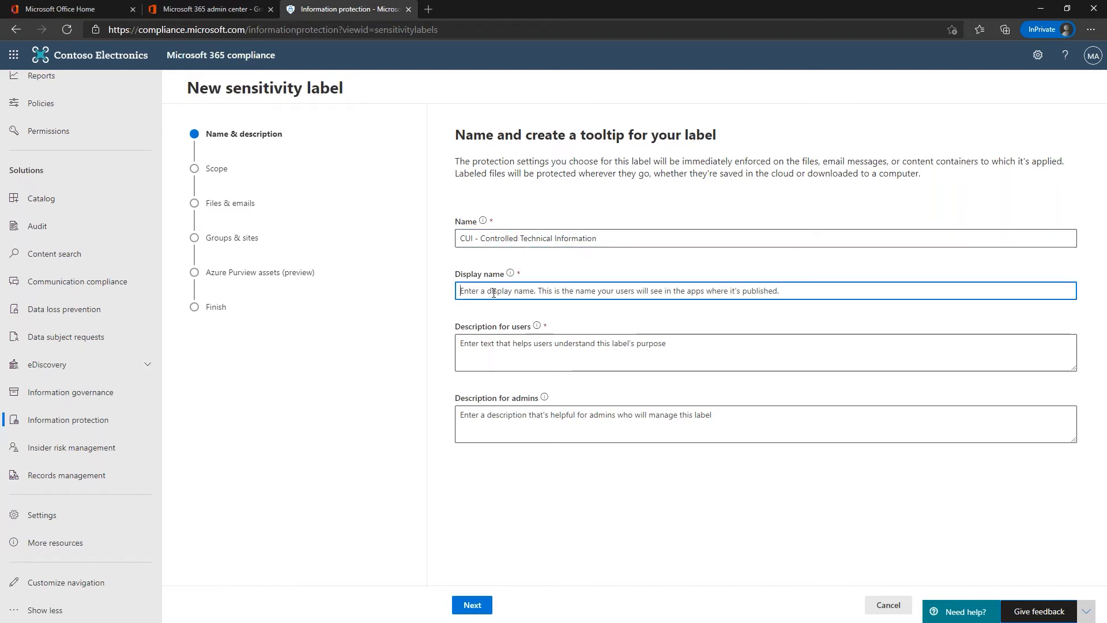
text(CUI)
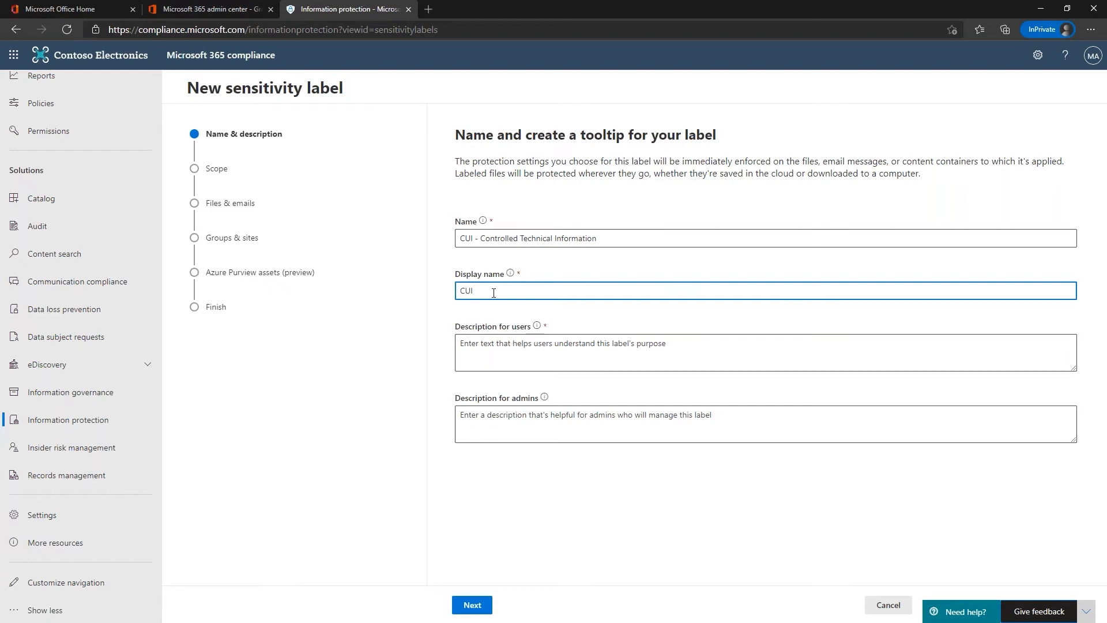
text(-CTI)
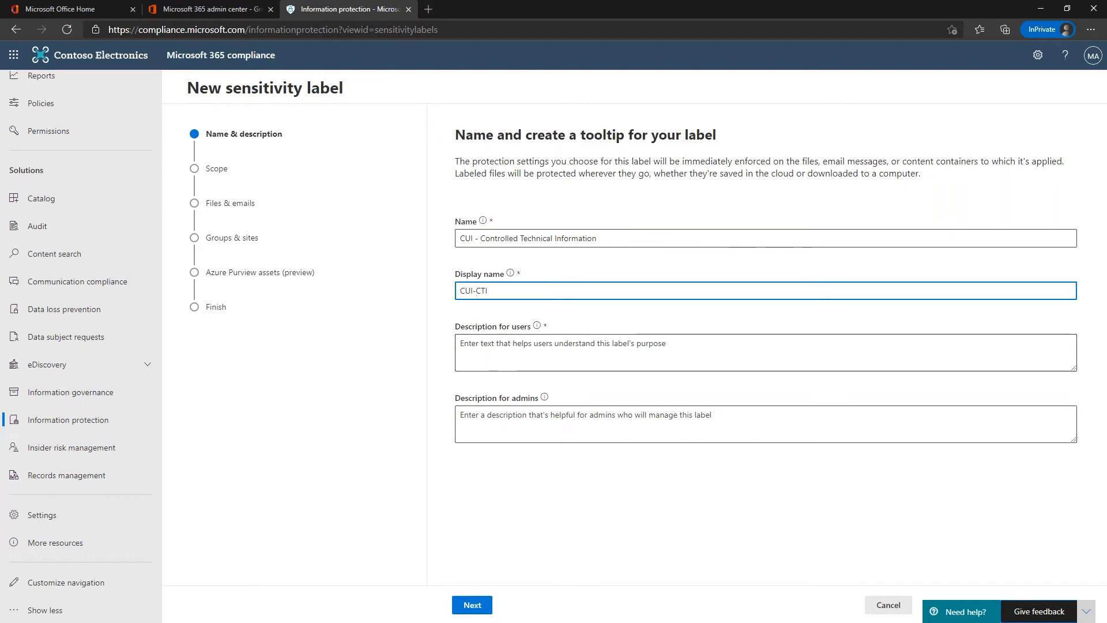
drag(0, 173, 554, 3)
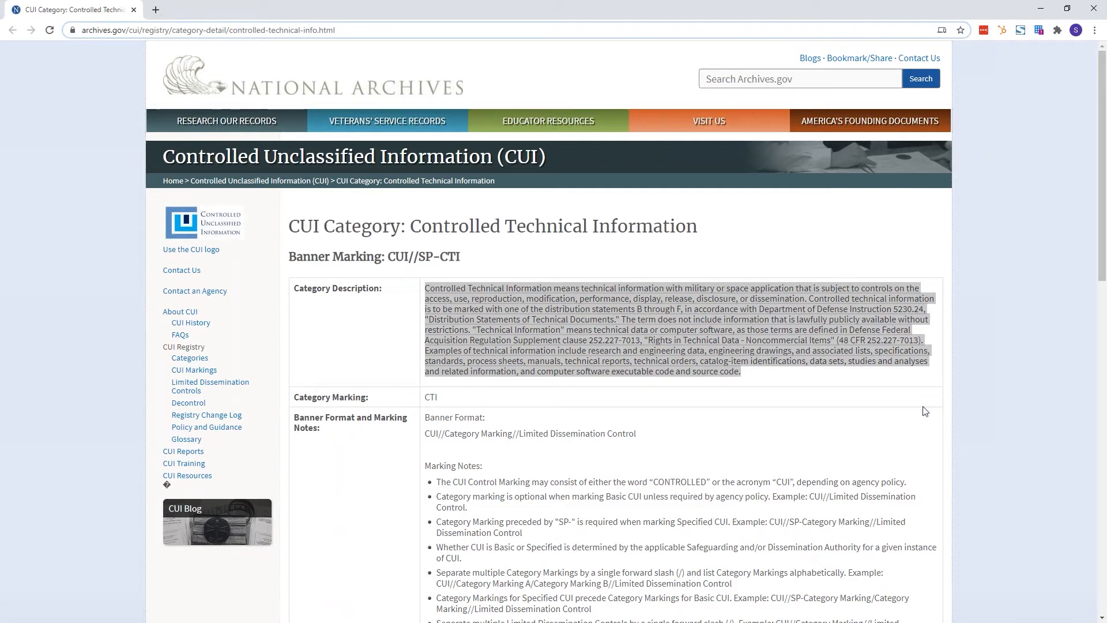
Step: Select the 'Examples of technical information…' passage on the archives.gov CTI page for the description
click(756, 374)
drag(741, 372, 425, 355)
key(ctrl+c)
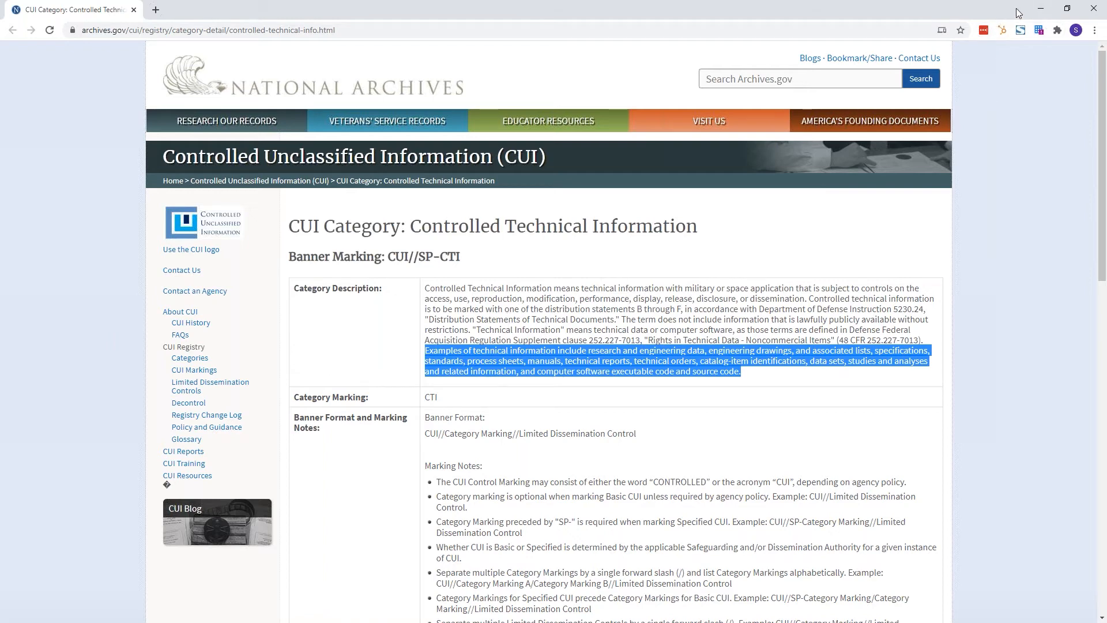
click(1042, 11)
key(Tab)
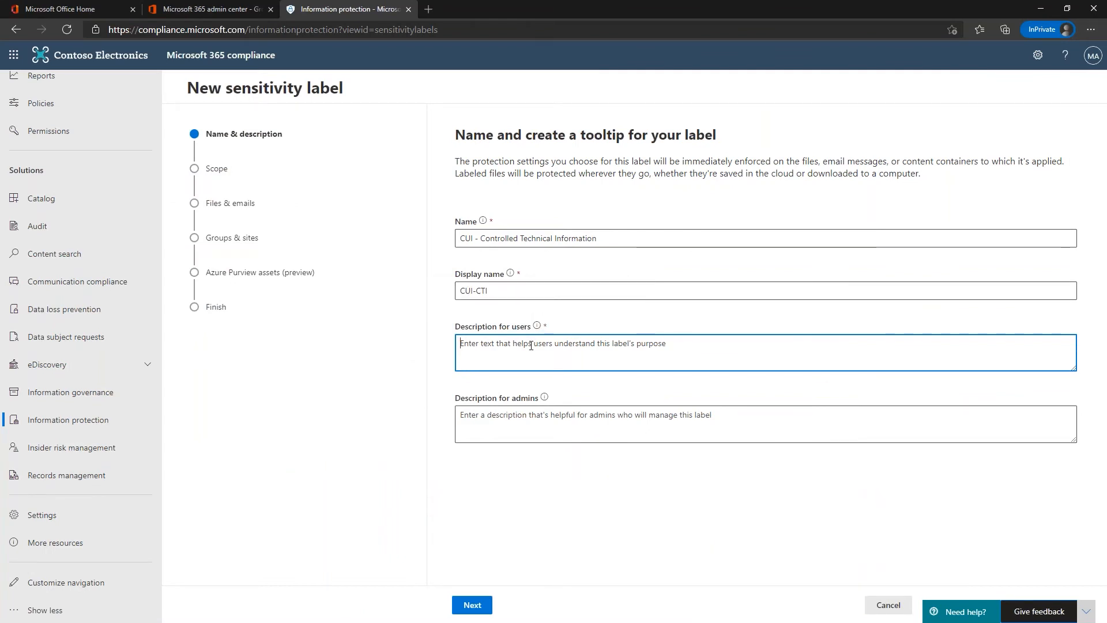
Step: Paste the CTI examples text as both the user and admin descriptions
key(ctrl+v)
click(526, 415)
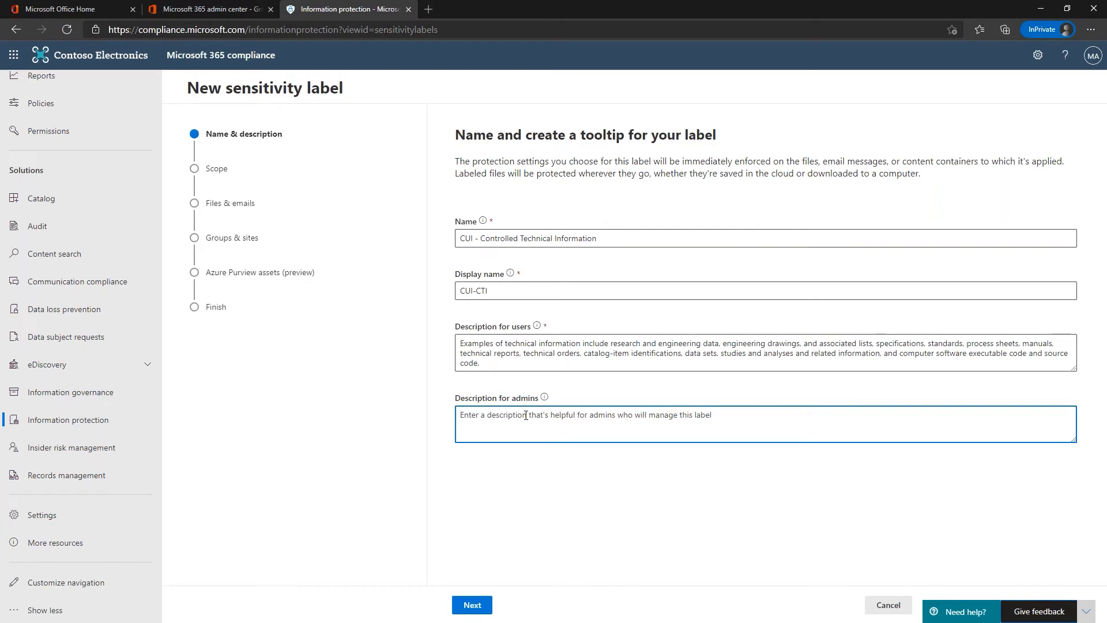
key(ctrl+v)
Step: Keep the Files & emails and Azure Purview scope, and enable encryption and content marking
click(469, 604)
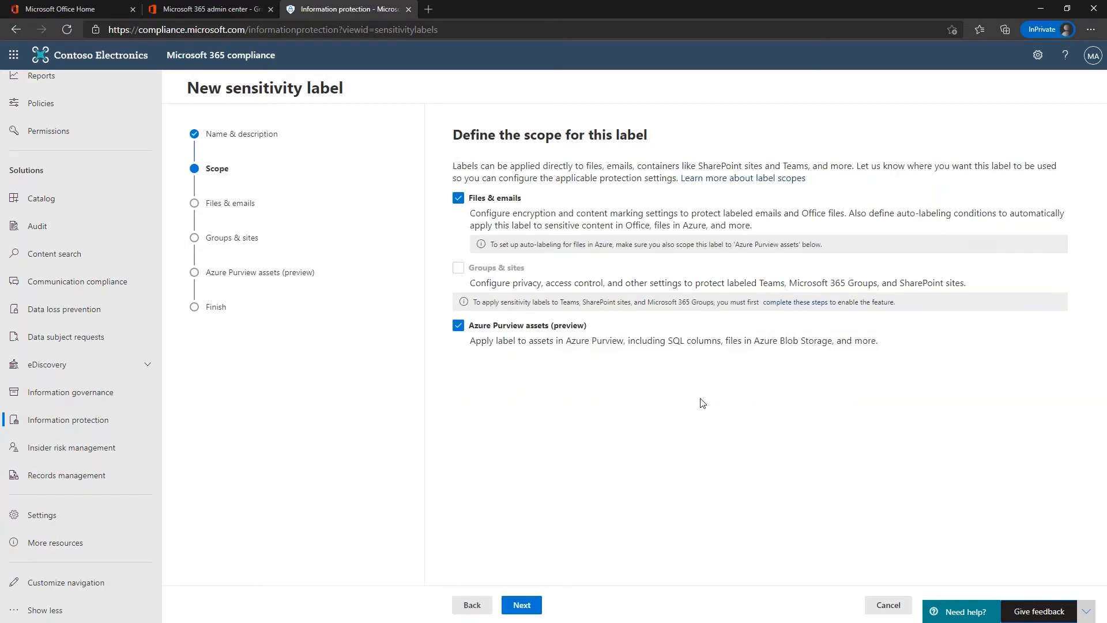
click(521, 604)
click(458, 205)
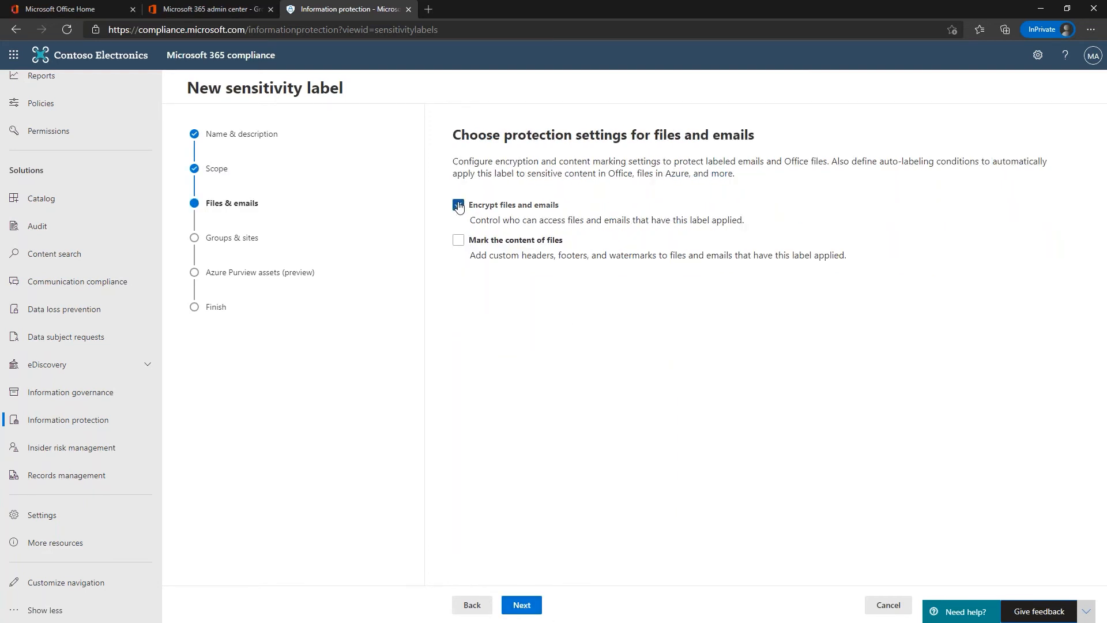
click(459, 240)
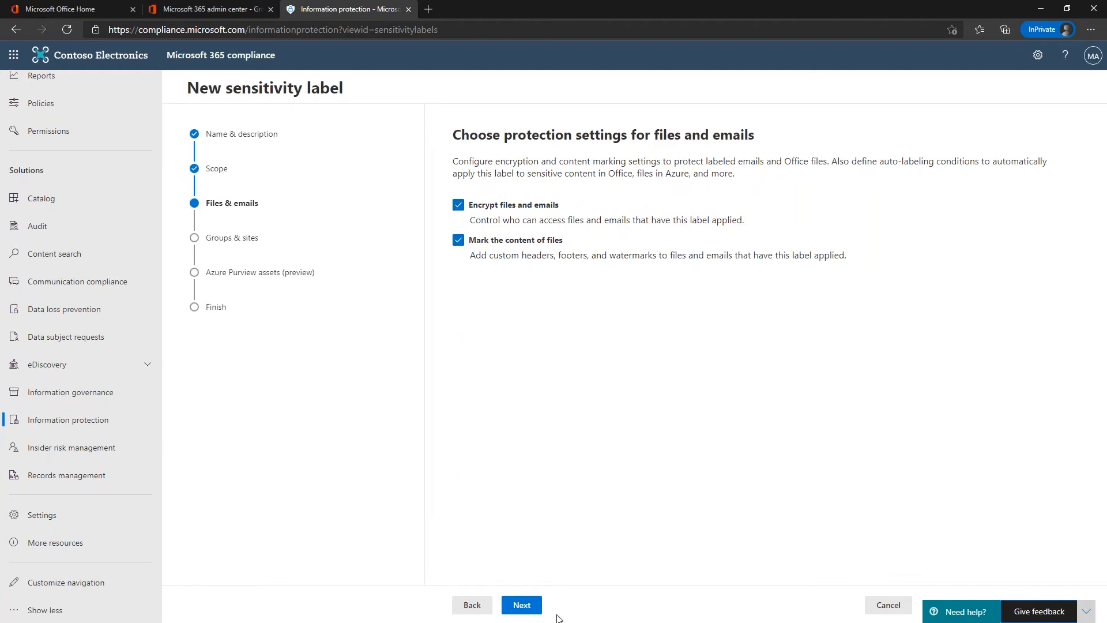
click(522, 606)
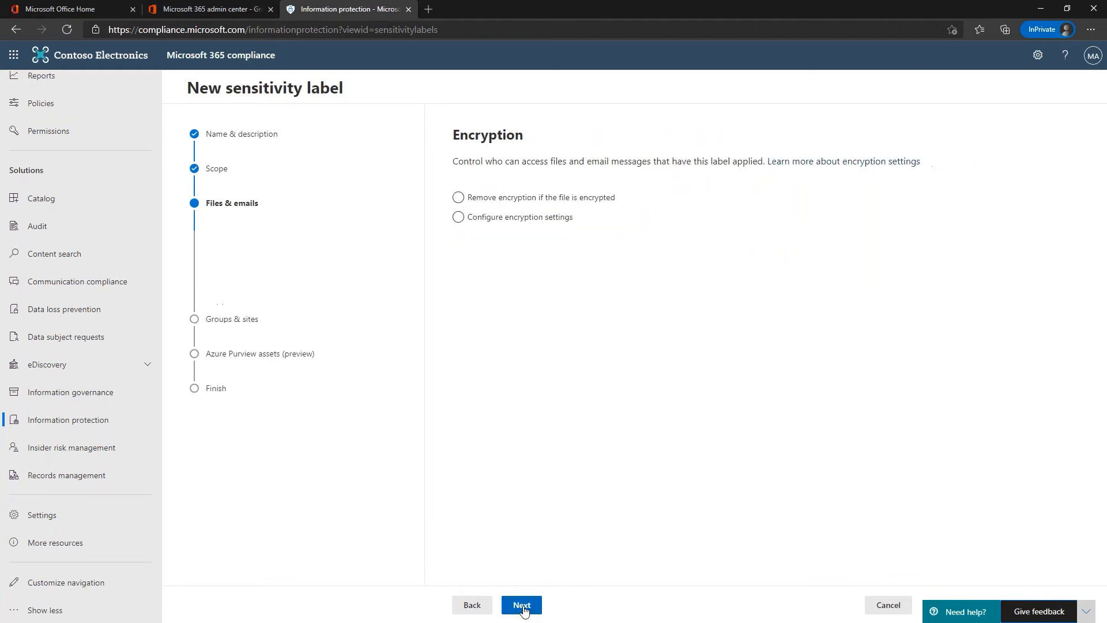
Step: Configure the label's own encryption settings, allowing offline access for only 3 days
click(460, 198)
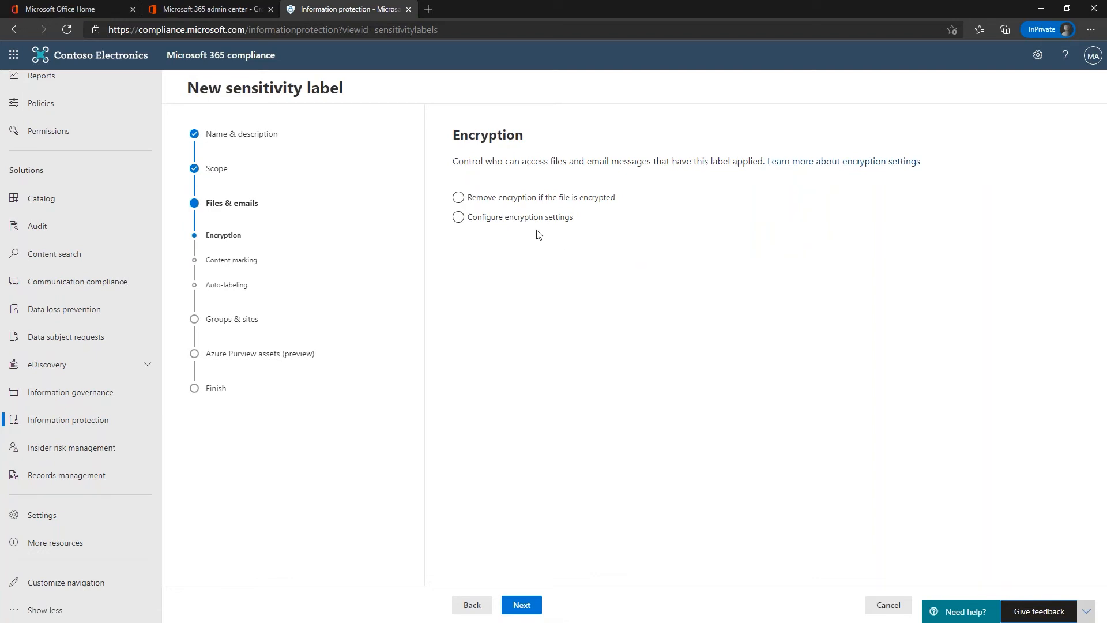
click(458, 218)
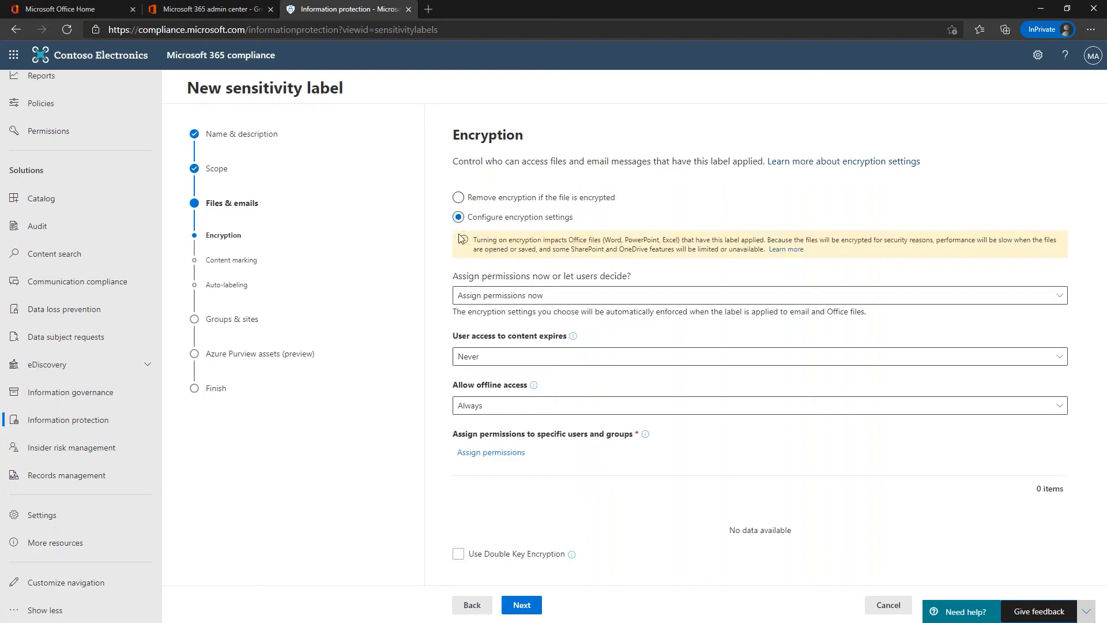
click(493, 407)
click(481, 469)
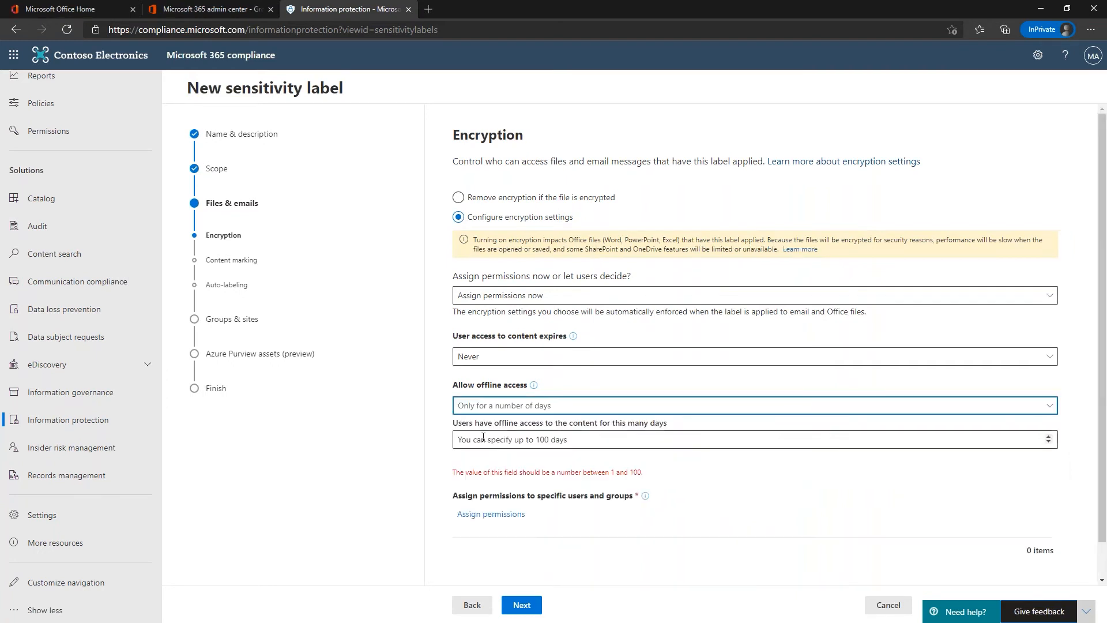
click(480, 442)
text(3)
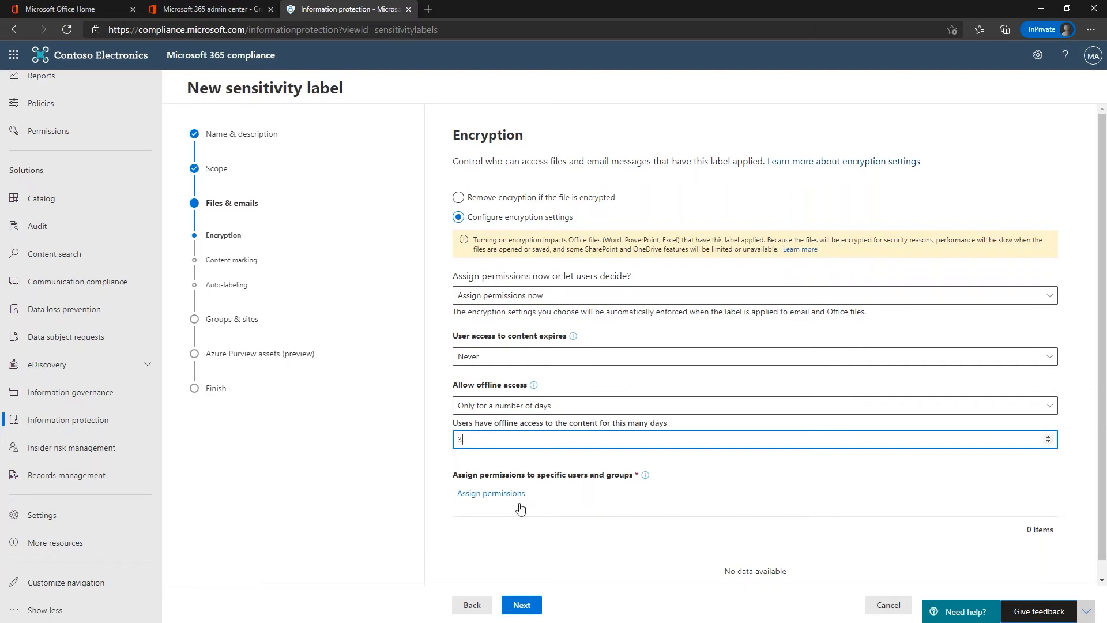
Step: Grant the CUI Approved Individuals group Co-Author permissions in the CUI-CTI sublabel's encryption
click(510, 497)
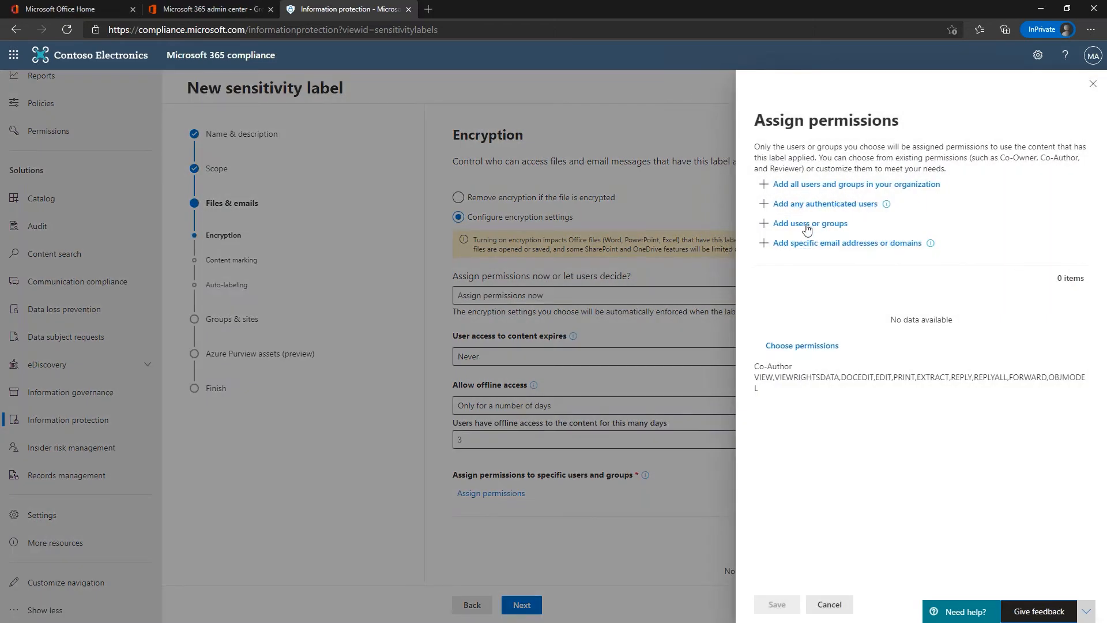
click(807, 225)
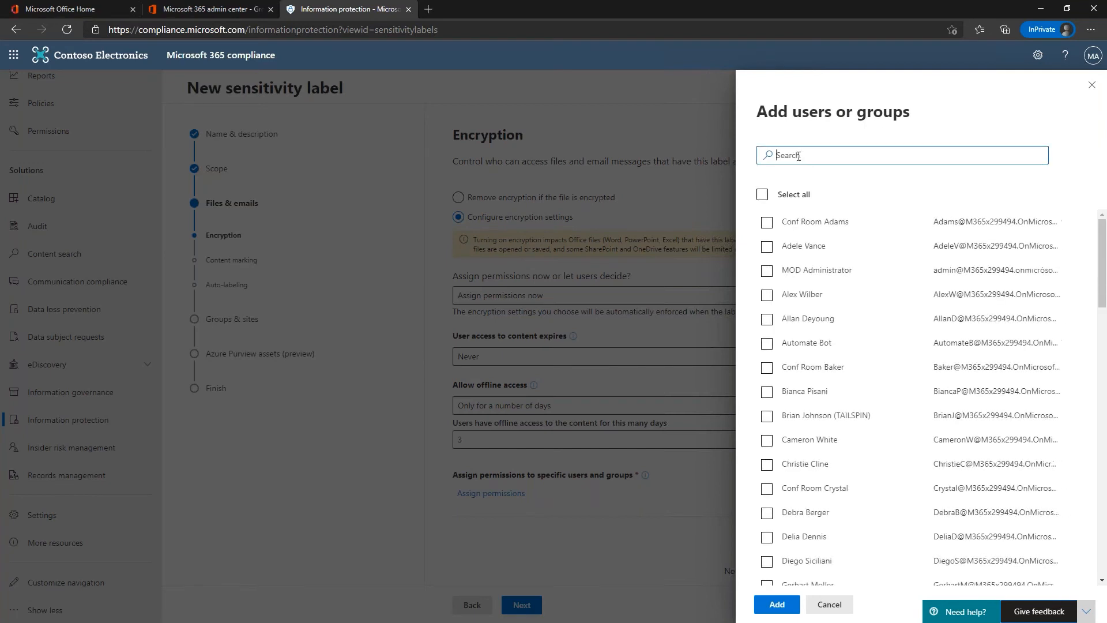
click(798, 156)
text(cui)
click(767, 222)
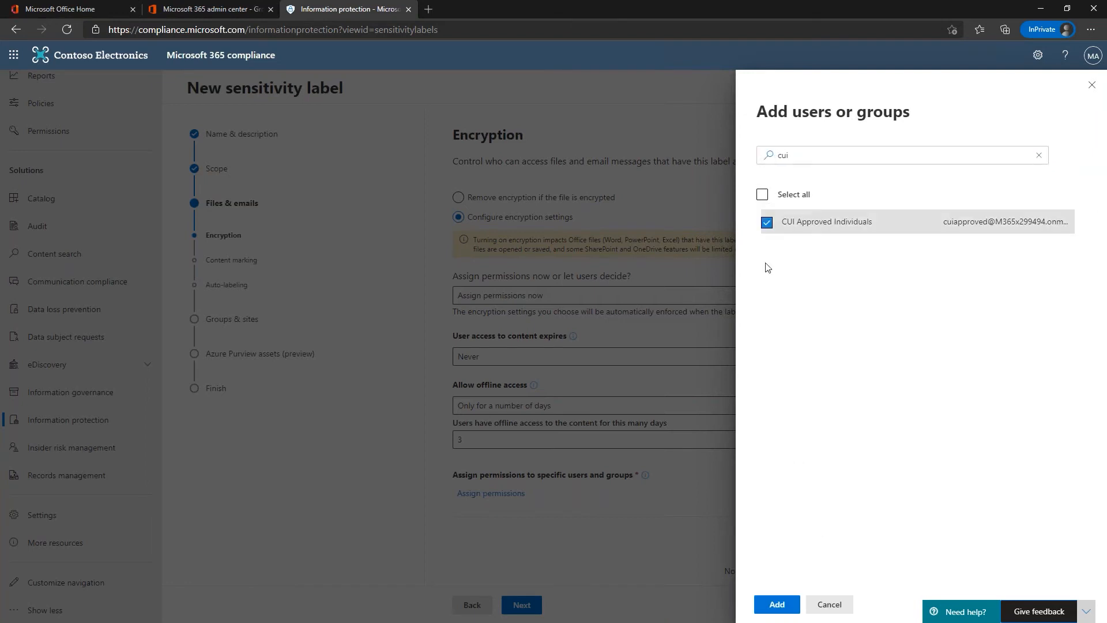
click(777, 604)
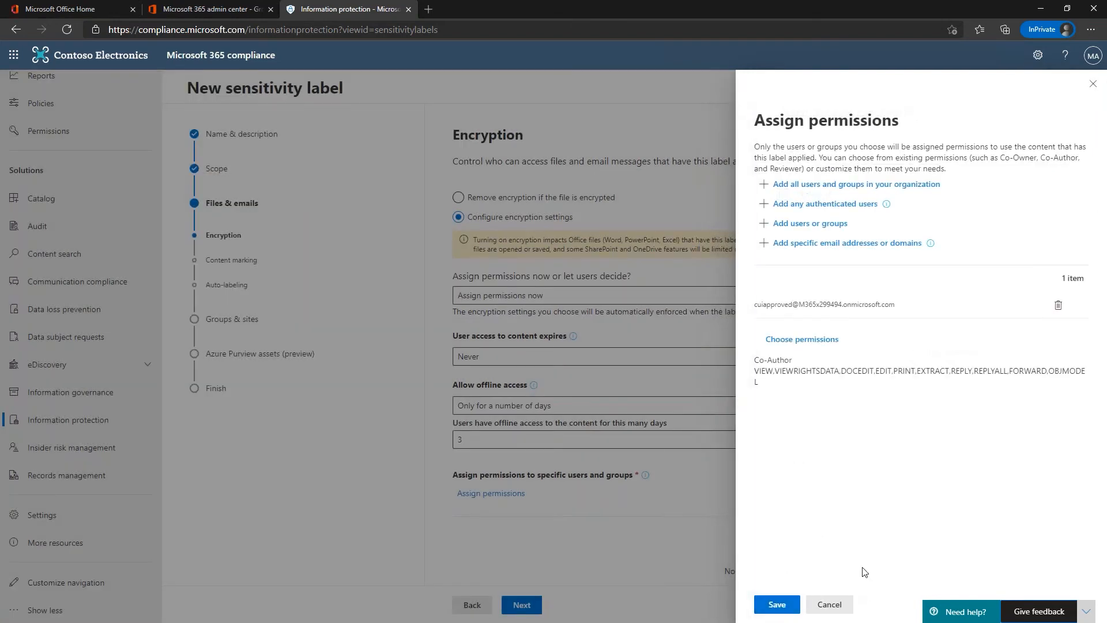
click(776, 603)
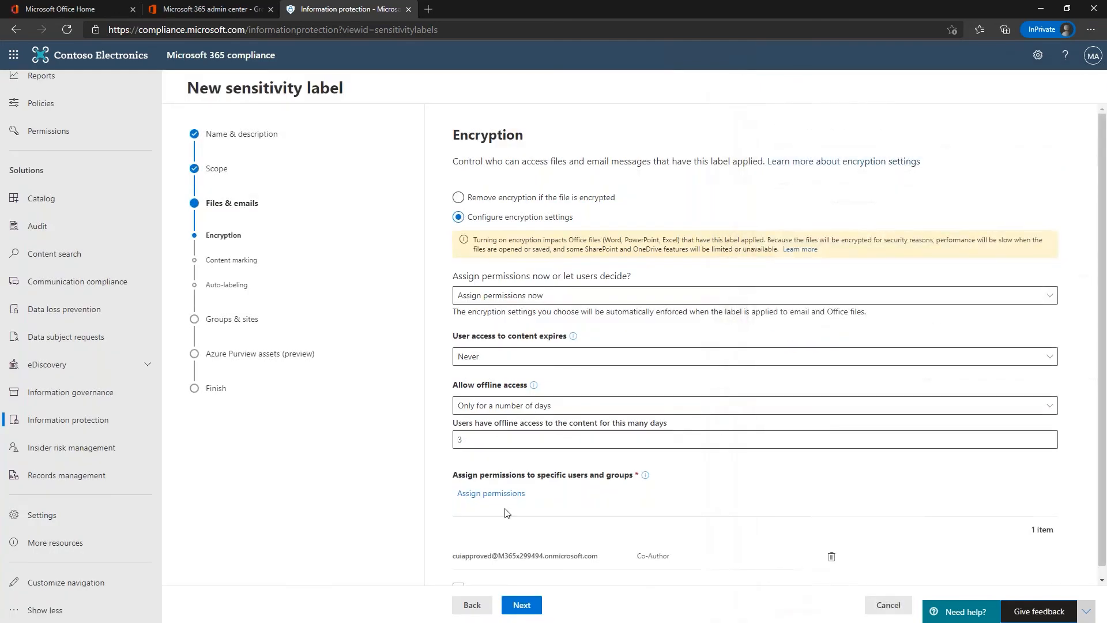
scroll(507, 519, down, 1)
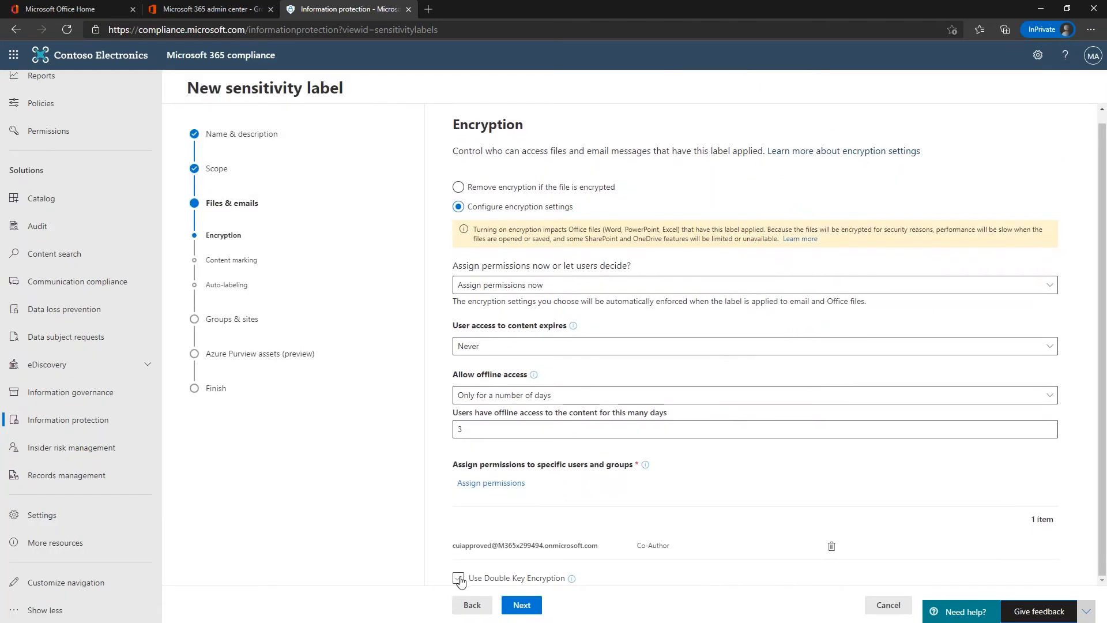
Step: Enable content marking with a header and open its custom header text field
click(523, 606)
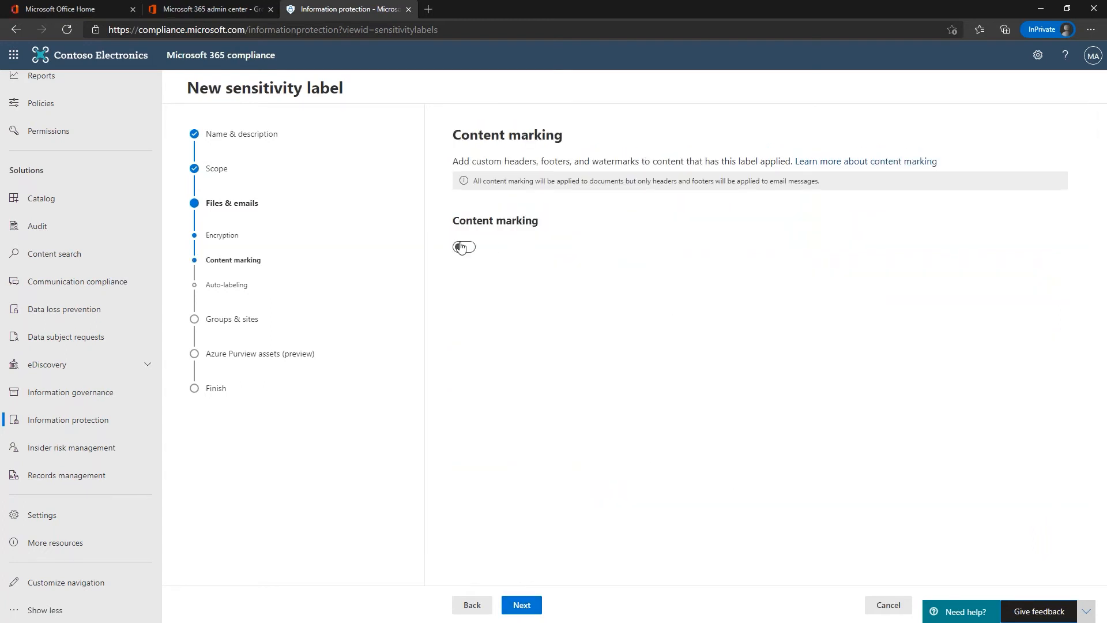
click(461, 247)
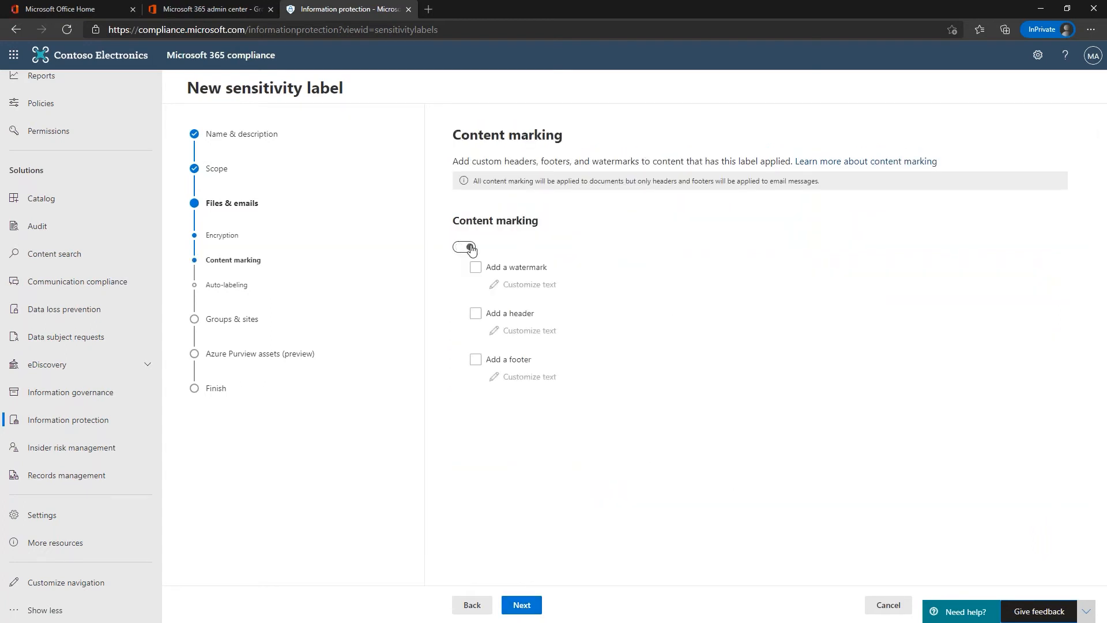
click(476, 314)
click(535, 332)
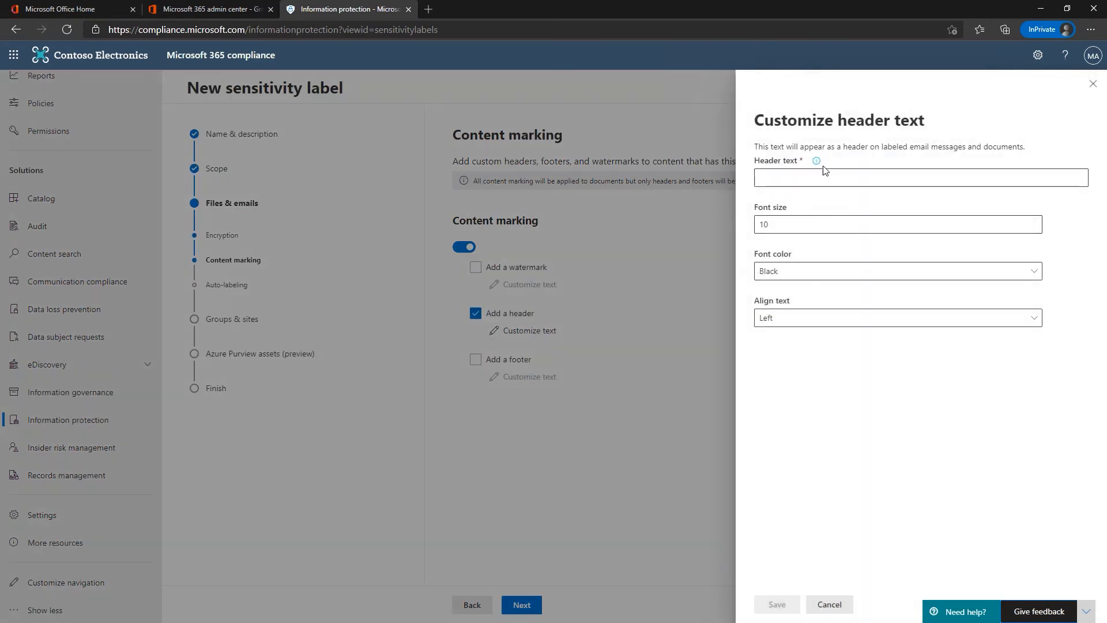
click(809, 176)
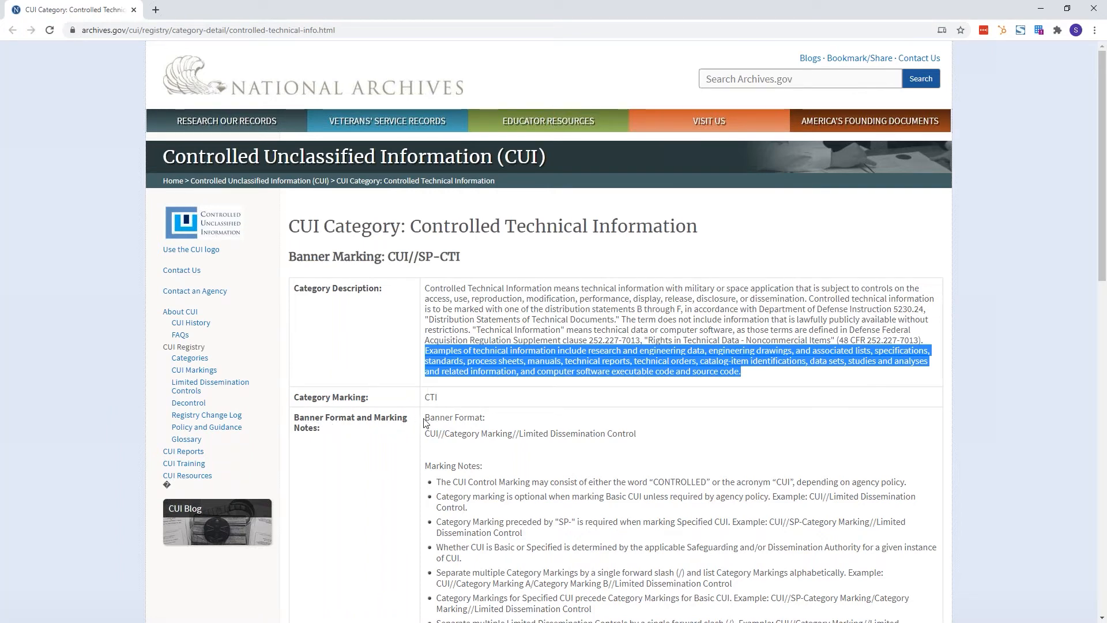
Step: Copy the CUI//SP-CTI banner marking from the archives.gov Controlled Technical Information page
key(alt+Tab)
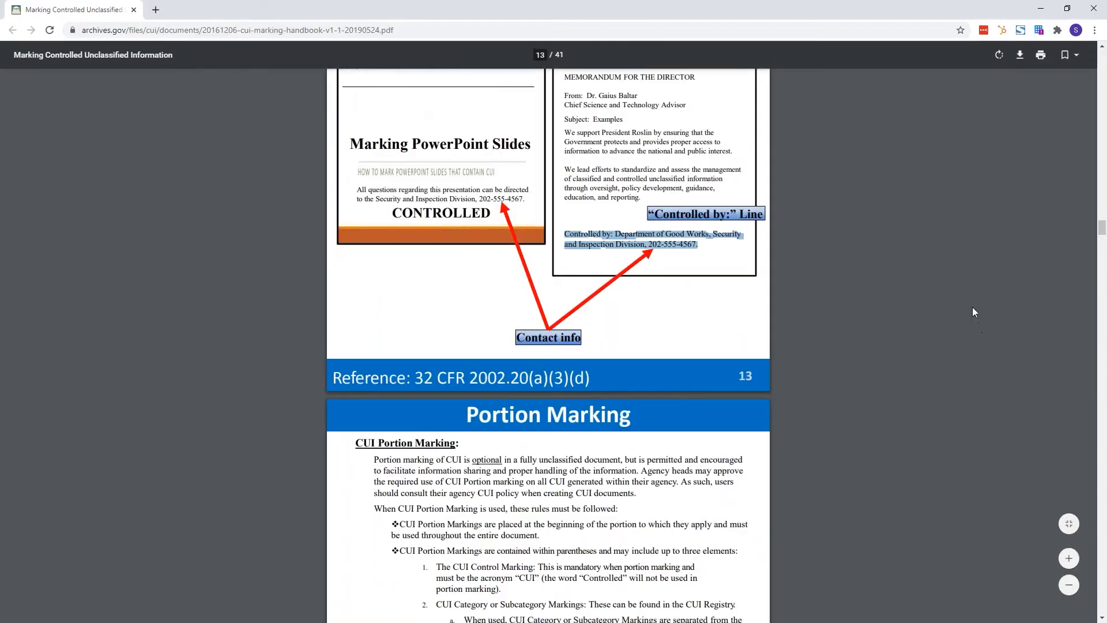
scroll(807, 338, up, 15)
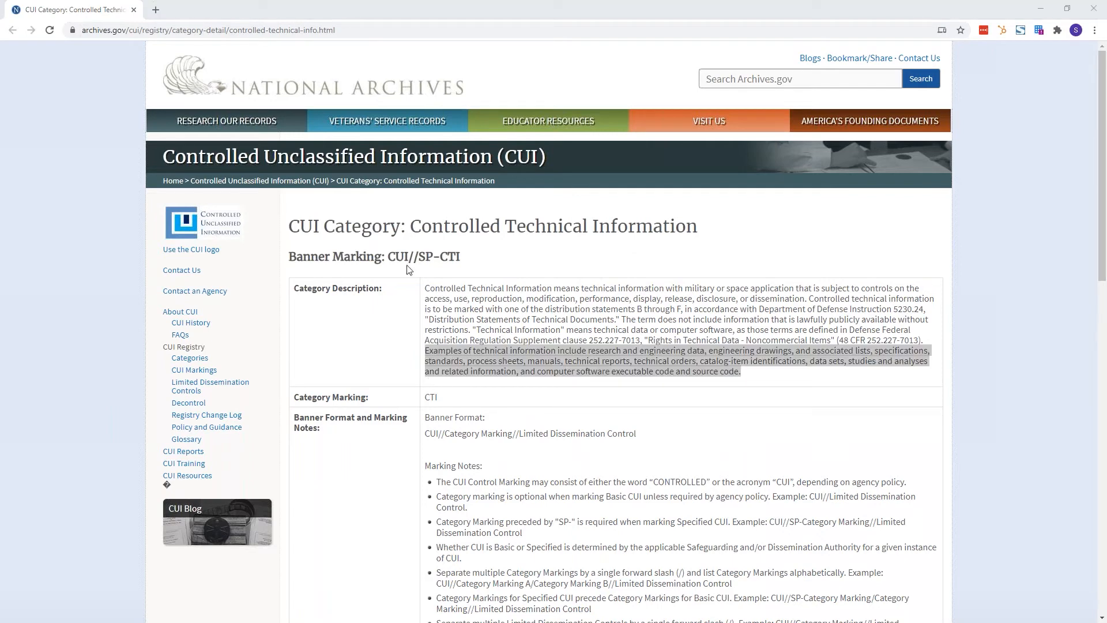
drag(390, 256, 464, 259)
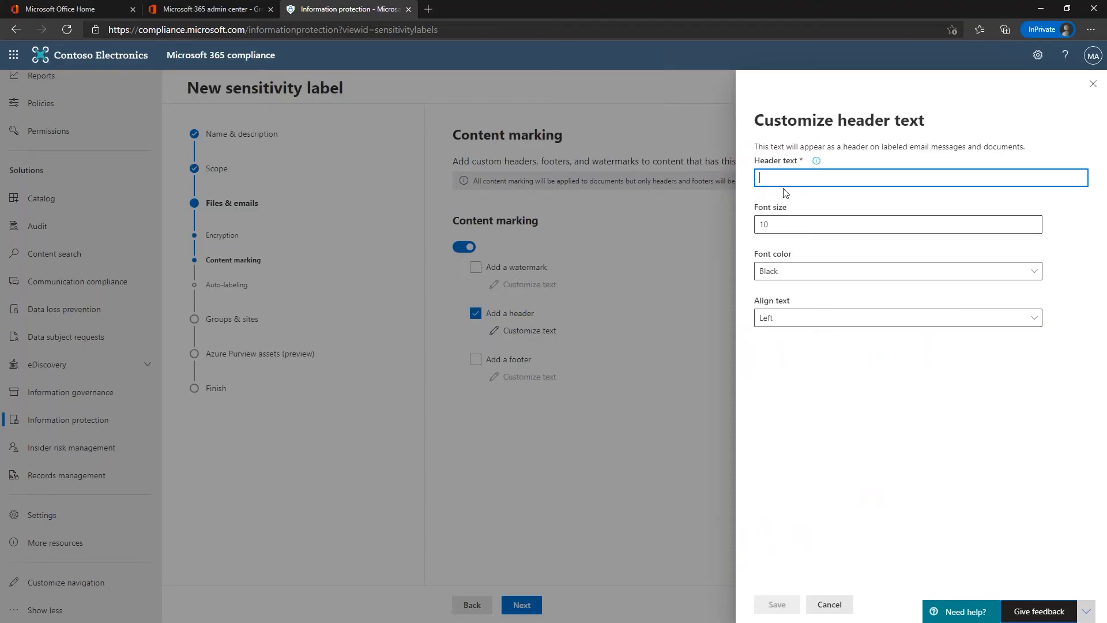
Step: Set the header text to CUI//SP-CTI/NOFORN, adjust its font size, and save it
text(CUI//SP-CTI)
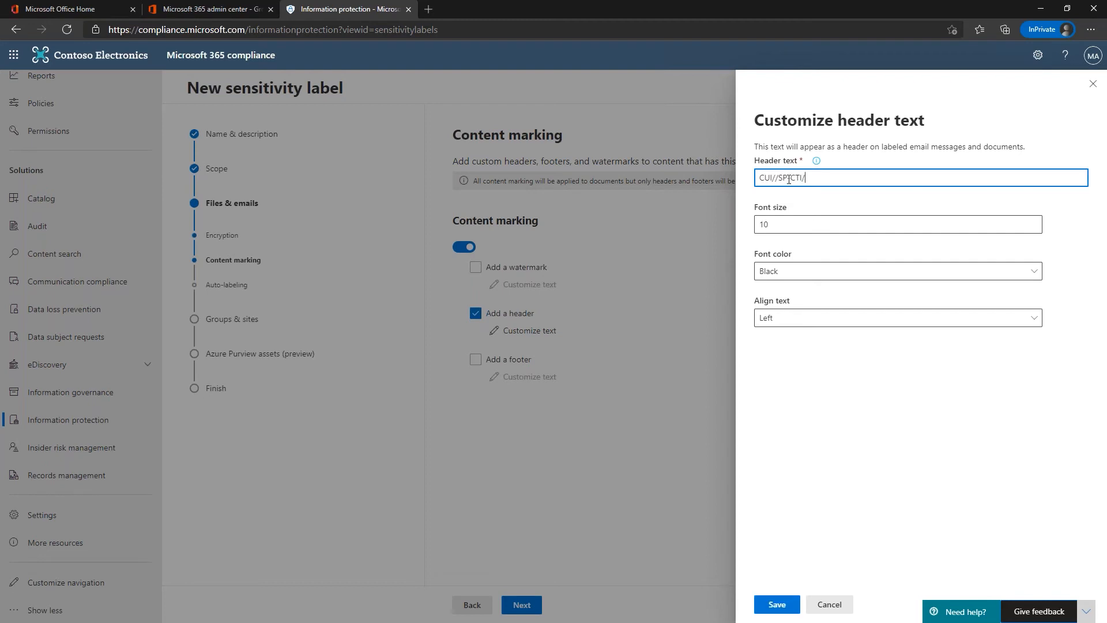
text(/NOFORN)
click(788, 225)
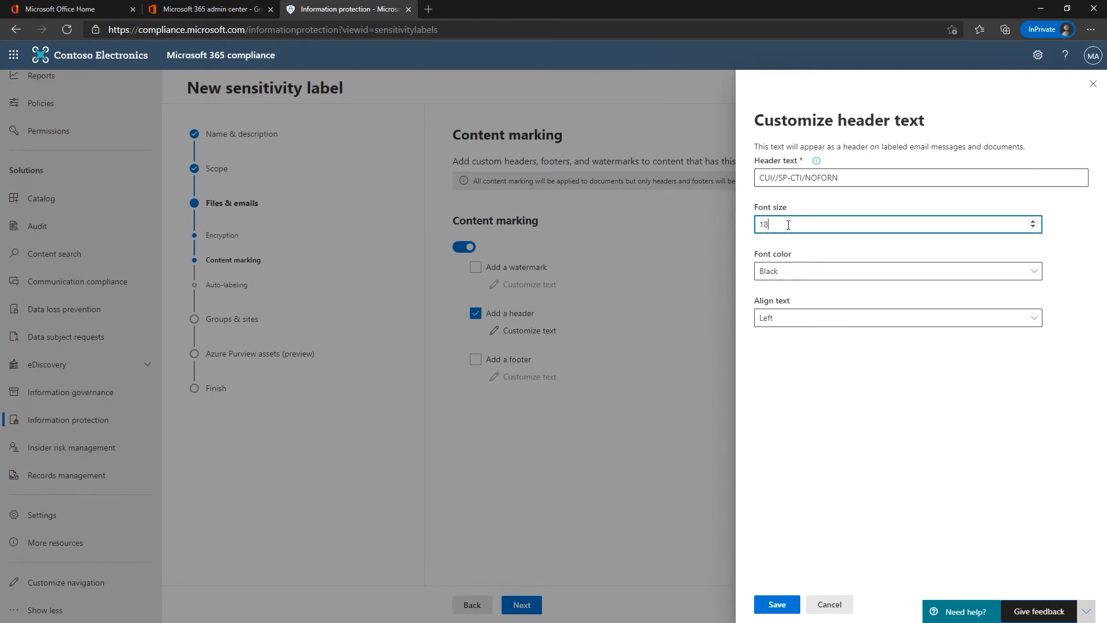
click(778, 604)
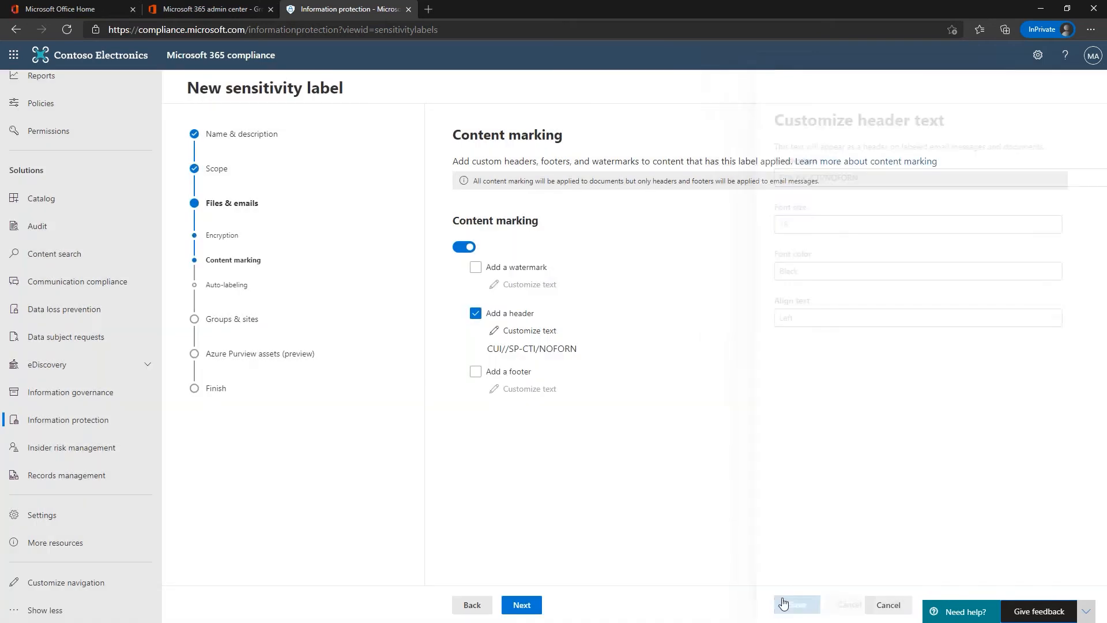
Step: Add a footer reading 'Controlled' plus the Contoso Defense, Security Division contact phone number
click(475, 372)
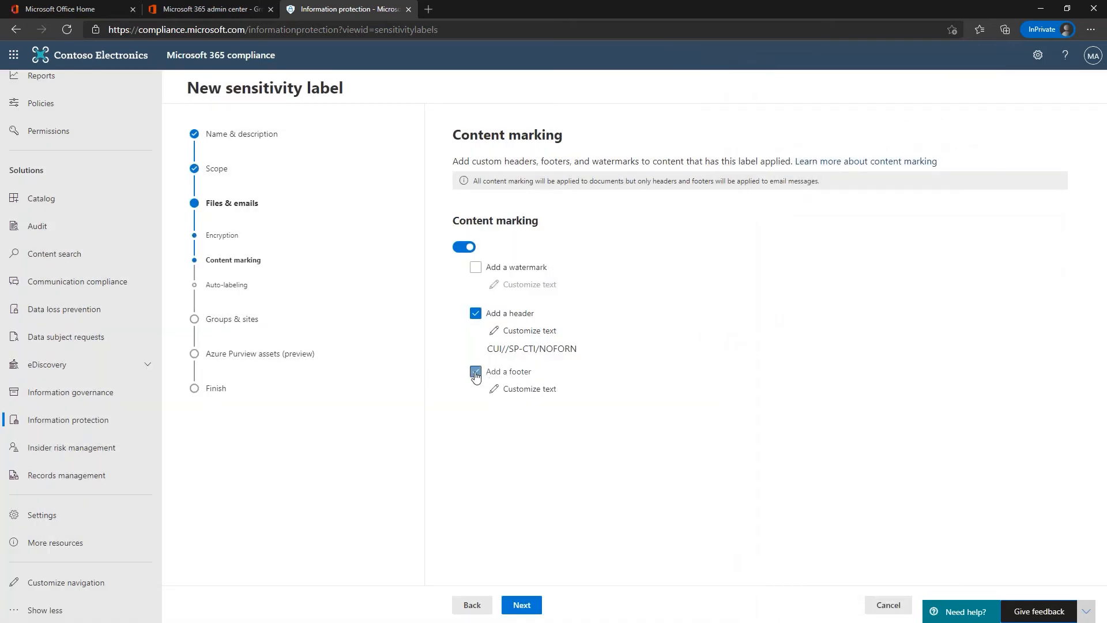
click(511, 390)
click(792, 177)
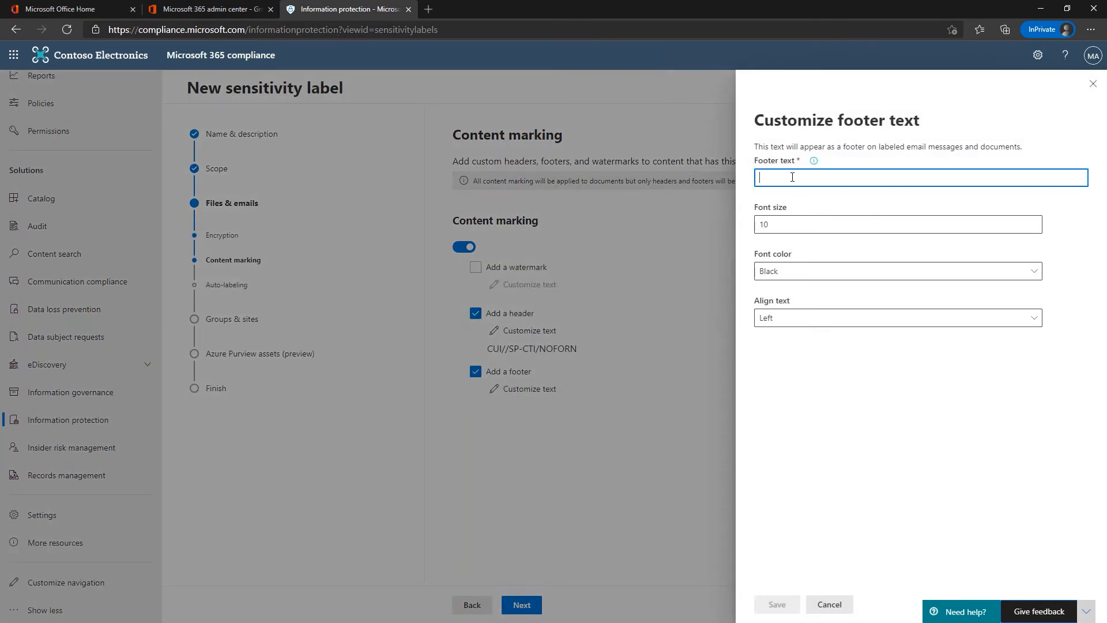
text(Controll)
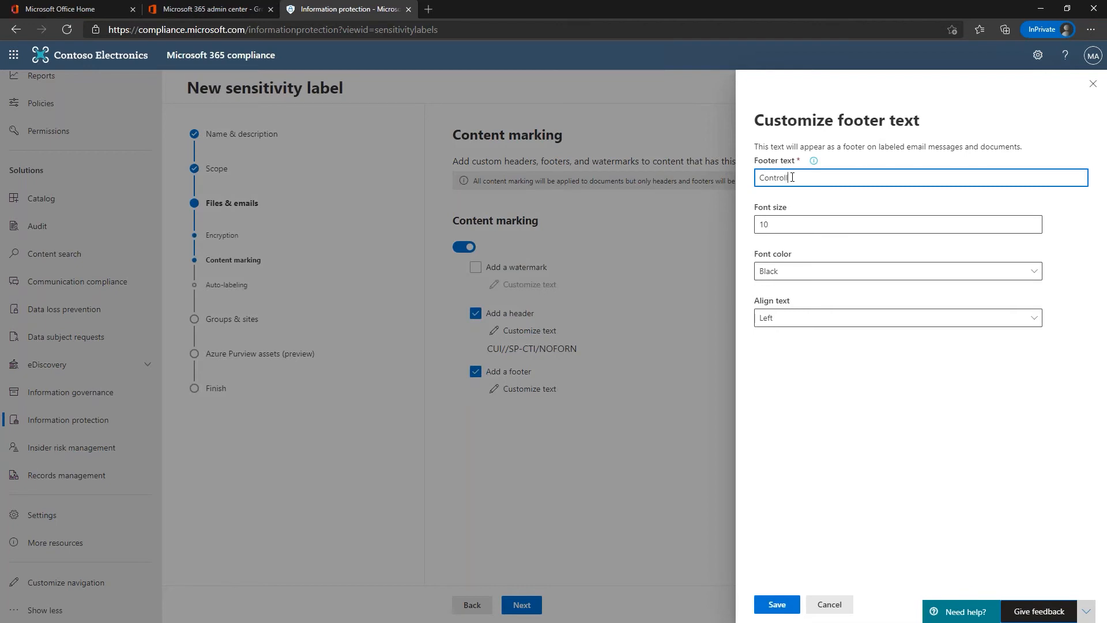
text(ed by)
text(Contoso Defense, Security Division)
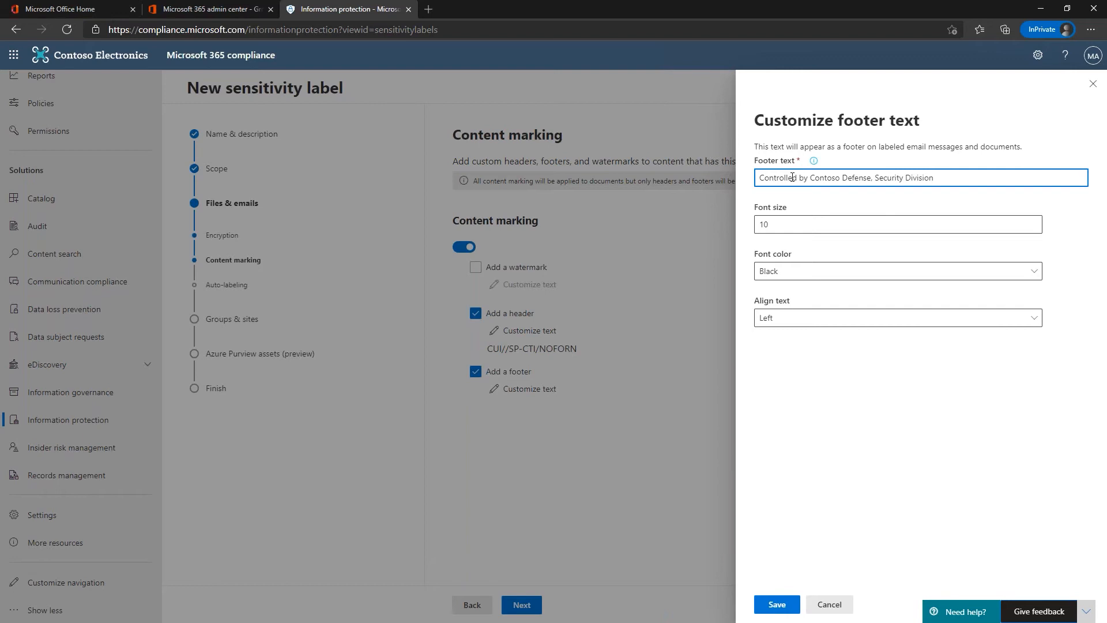
click(774, 605)
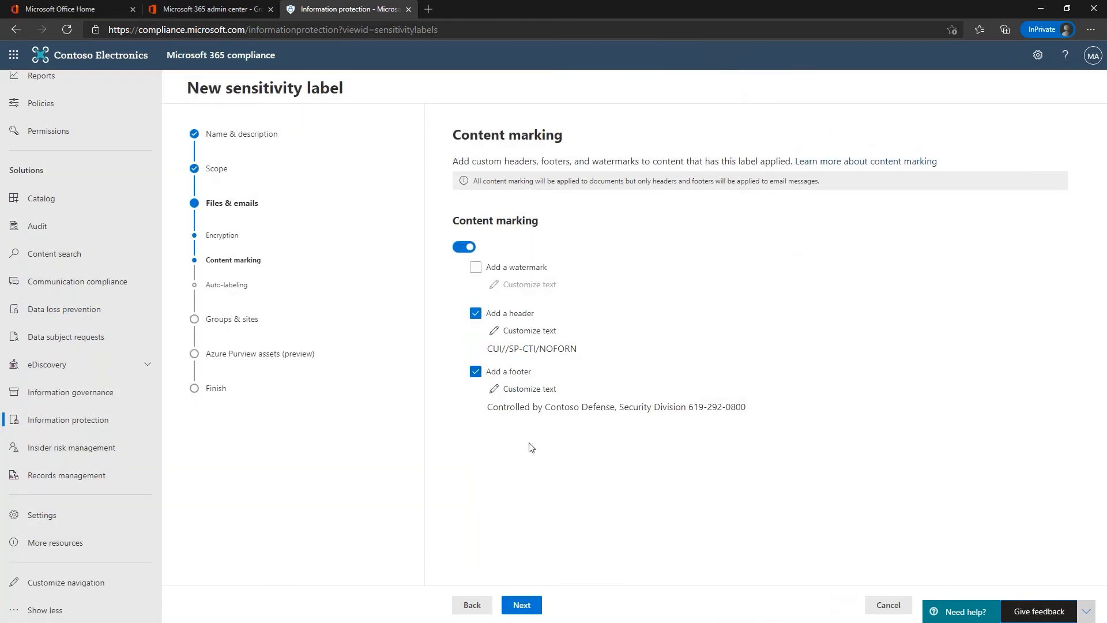
Step: Center-align the header text and continue to the auto-labeling step
click(511, 331)
click(781, 318)
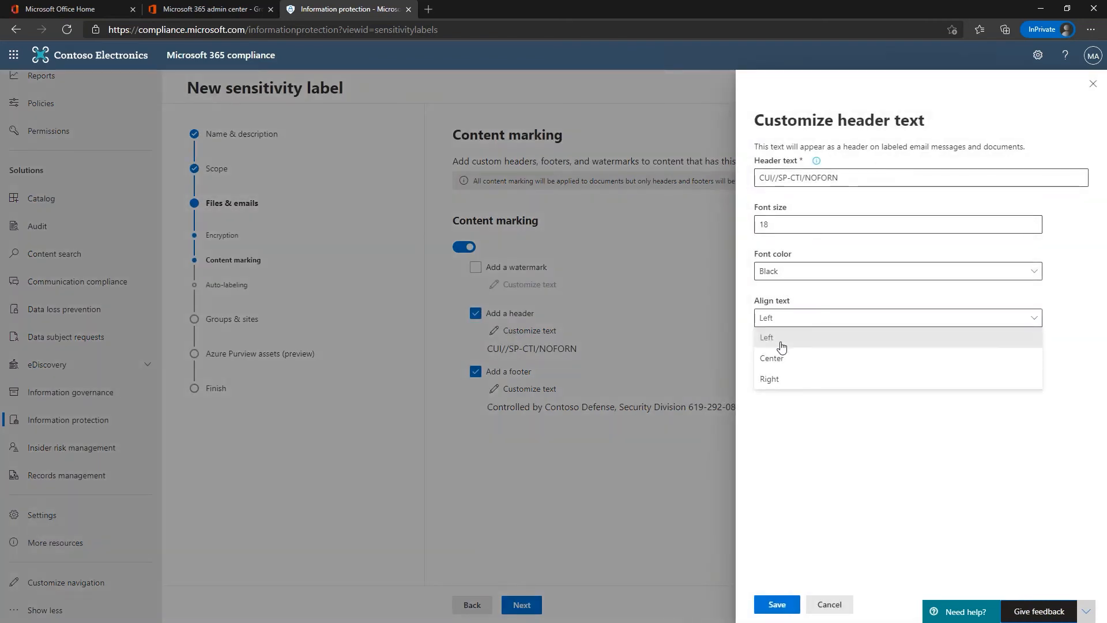
click(773, 358)
click(776, 604)
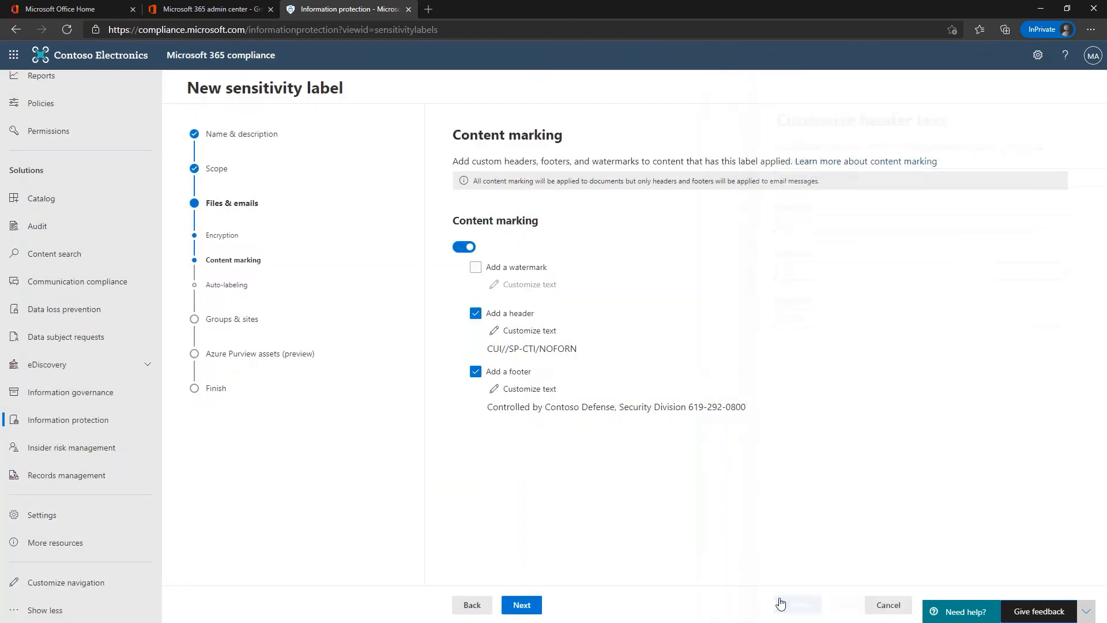
click(520, 605)
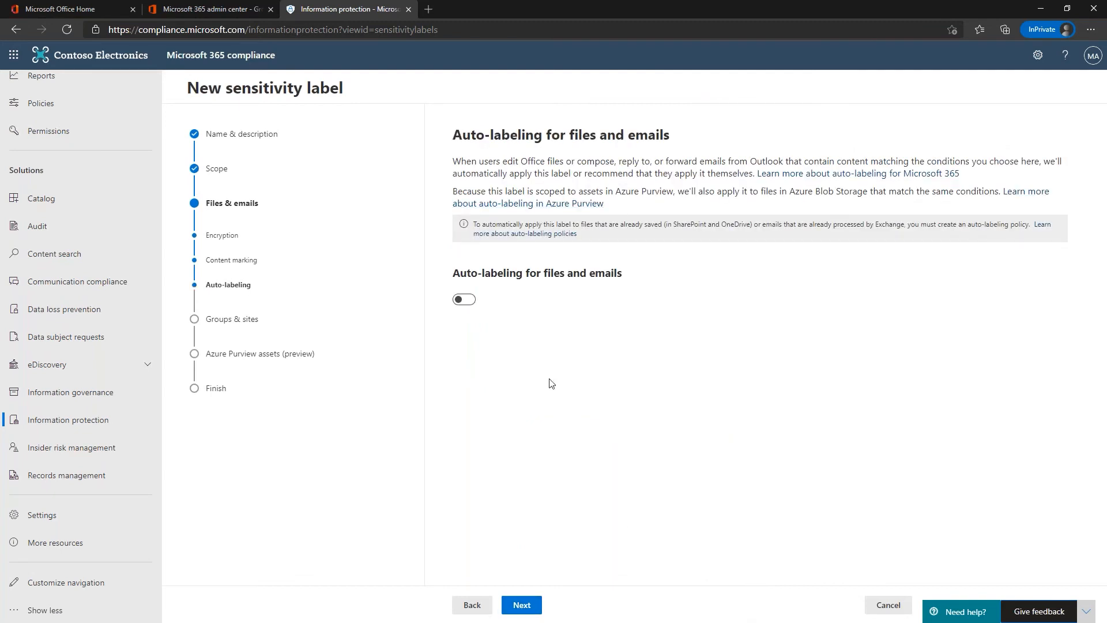
Step: Skip the auto-labeling, groups & sites and Purview pages, create the CUI-CTI label, and start publishing it
click(521, 605)
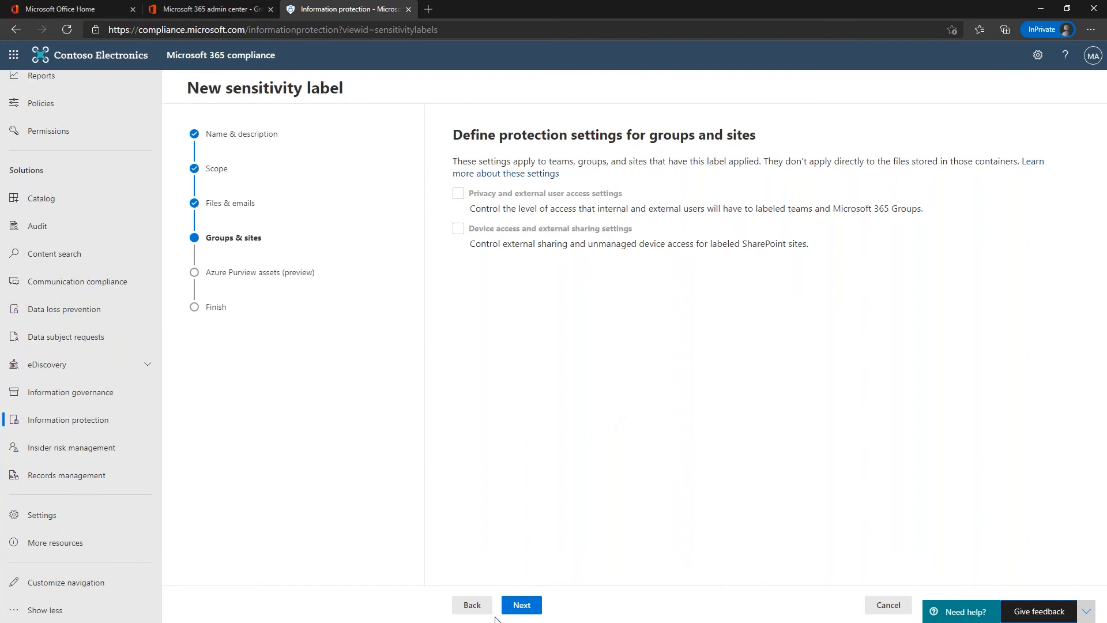
click(521, 606)
click(522, 605)
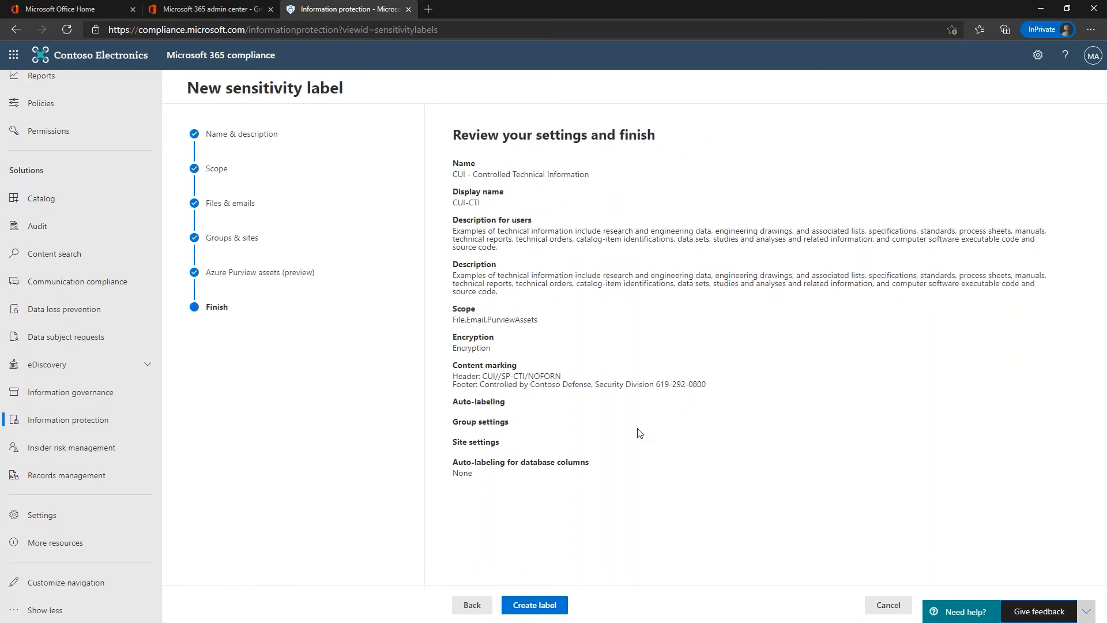
click(549, 604)
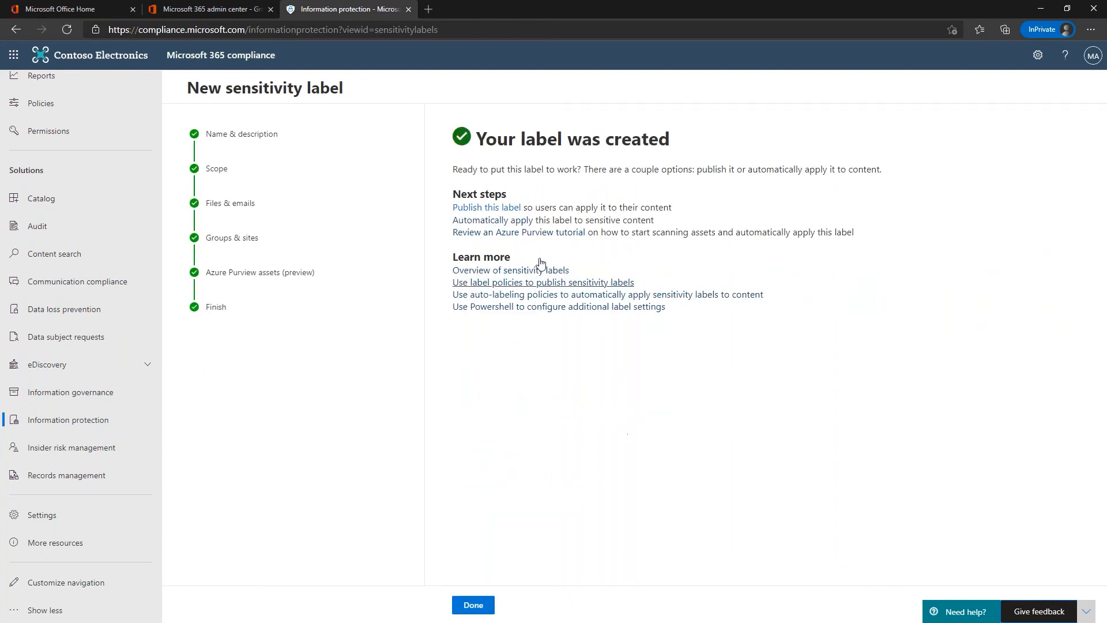
click(493, 207)
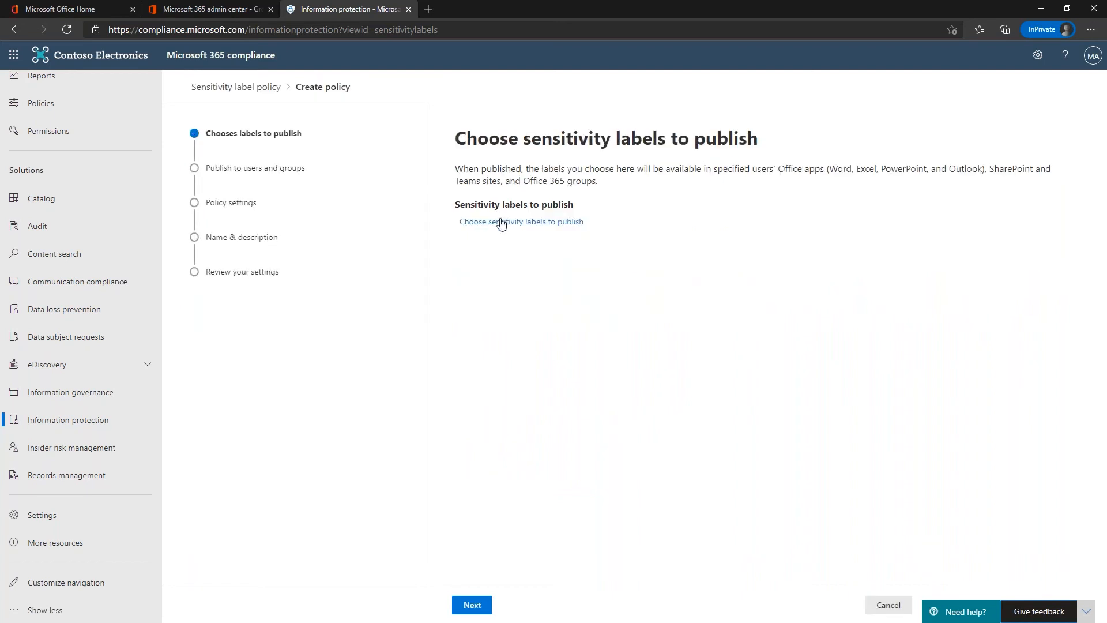
Step: Choose the CUI and CUI/CUI-CTI labels to publish in the policy
click(500, 222)
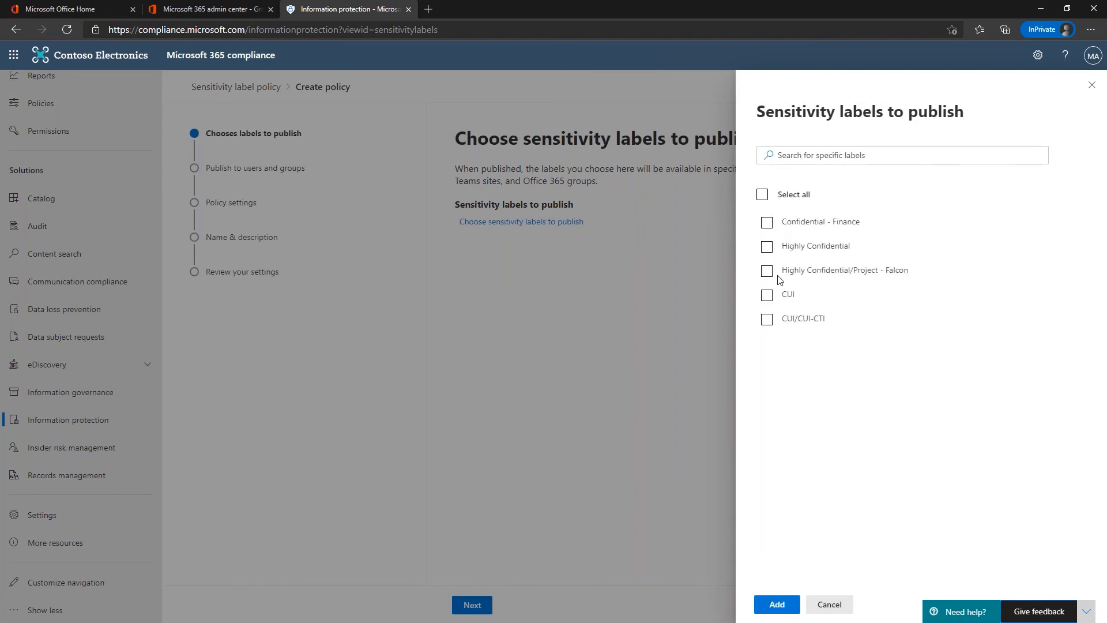
click(766, 295)
click(767, 319)
click(776, 604)
click(471, 604)
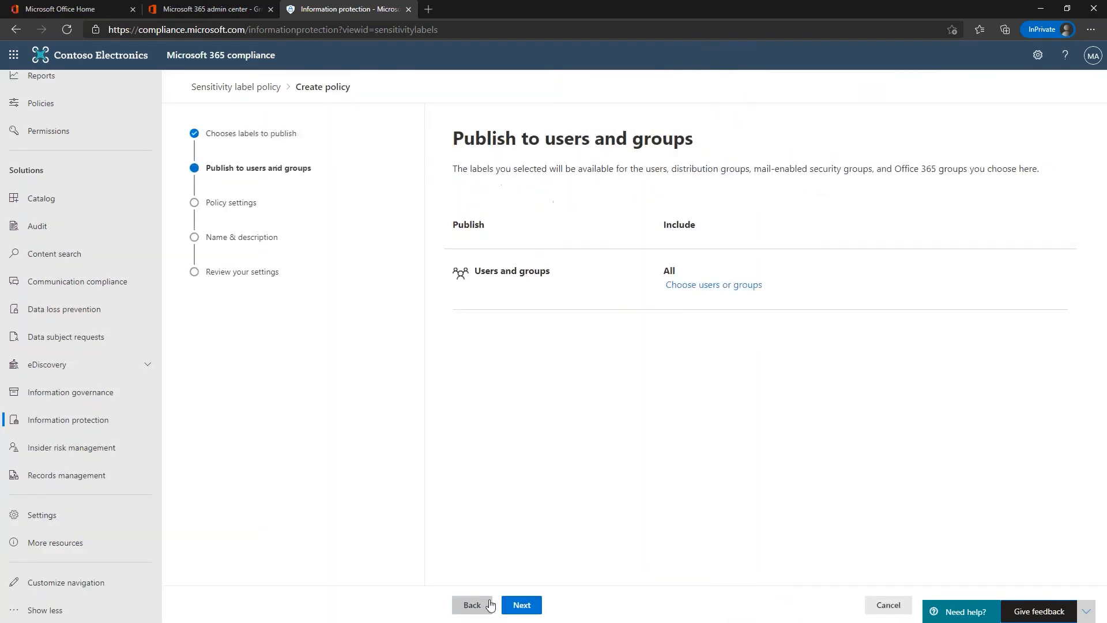
Step: Publish the policy to the CUI Approved Individuals group only
click(699, 286)
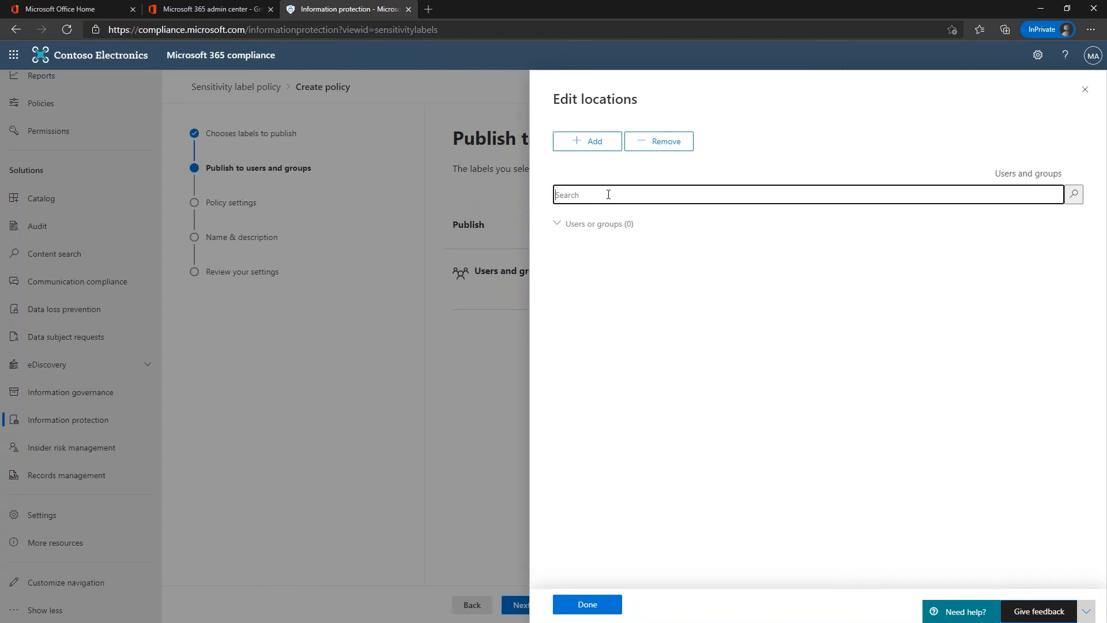
click(587, 141)
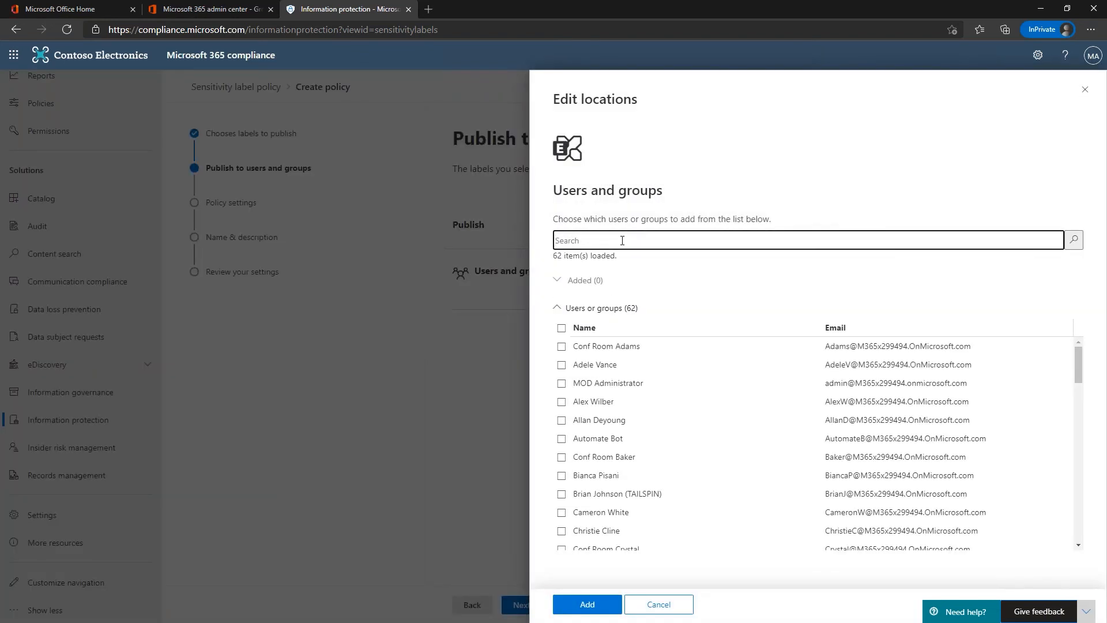
text(cui)
key(Return)
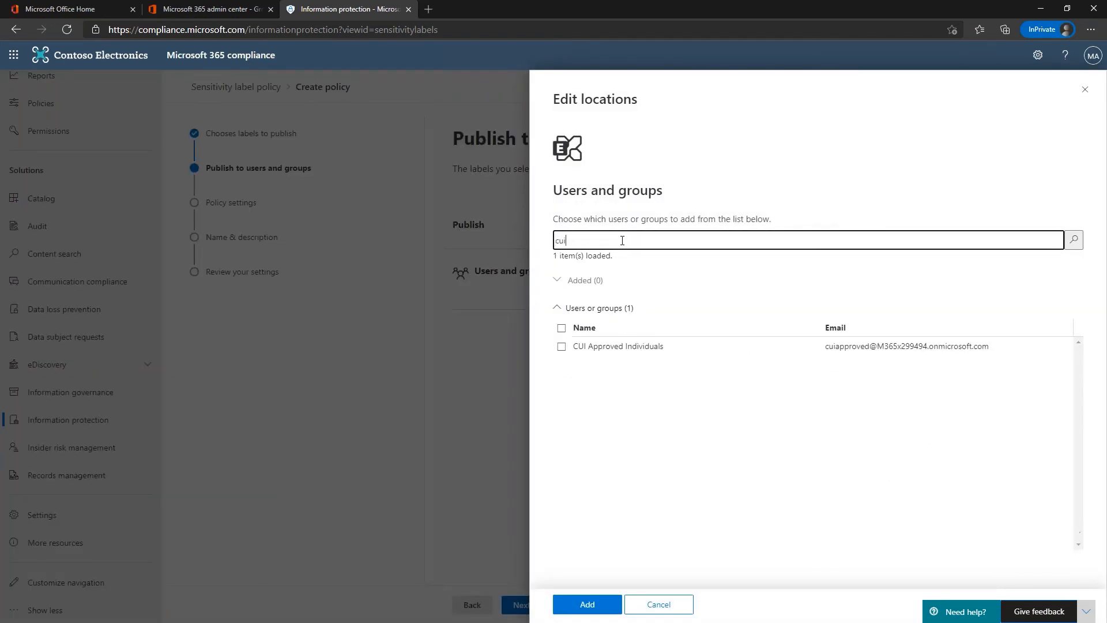
click(561, 347)
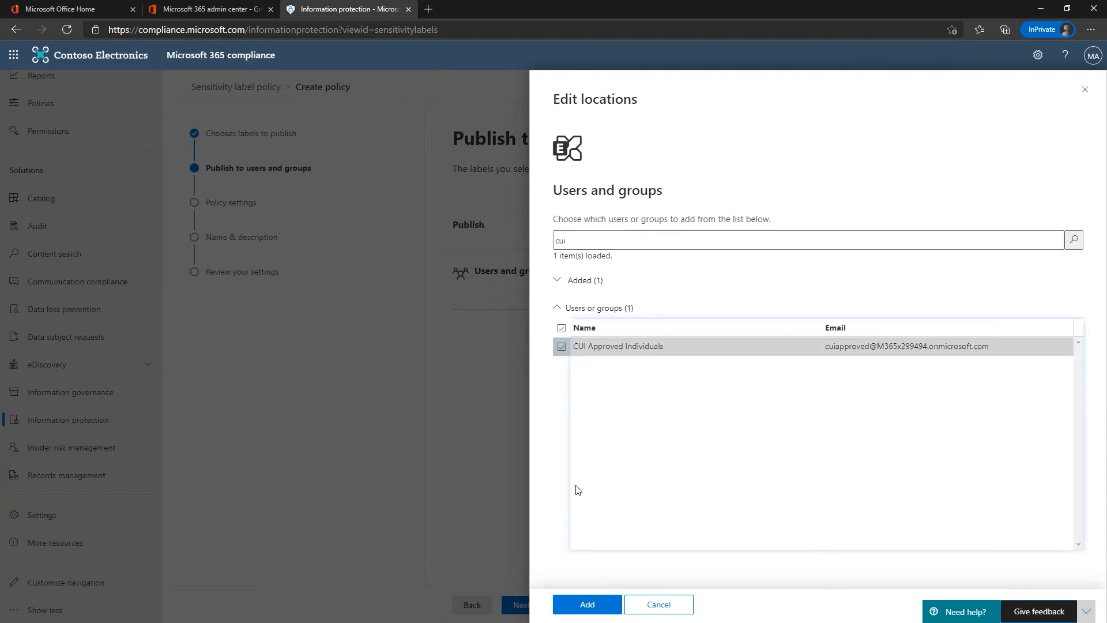
click(587, 605)
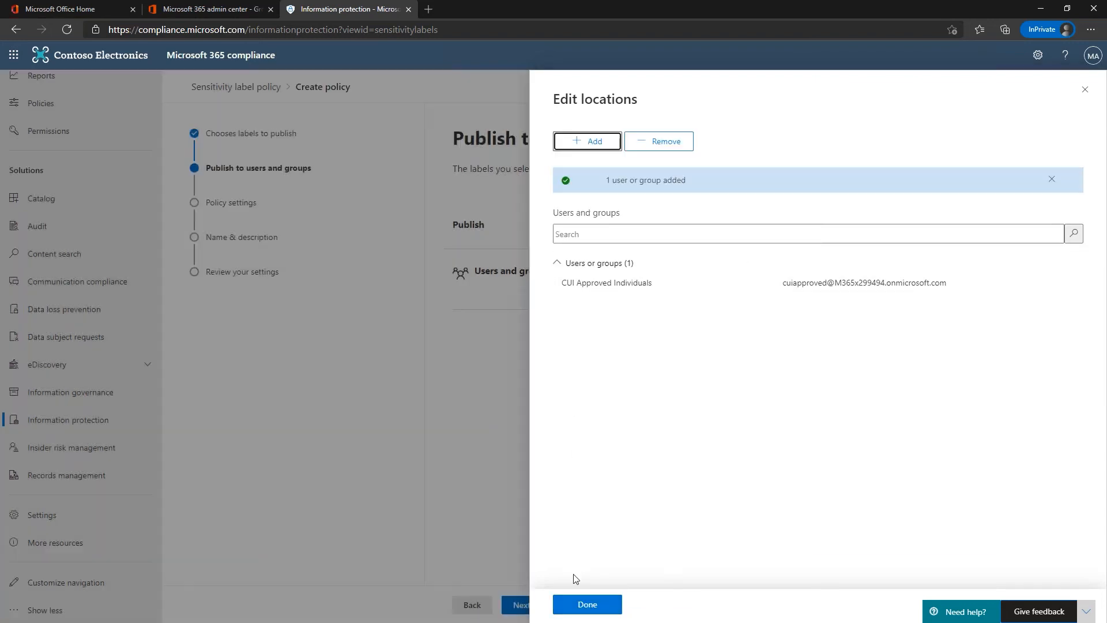
click(586, 604)
Step: Require justification to remove or lower a label and offer a custom help page link
click(521, 605)
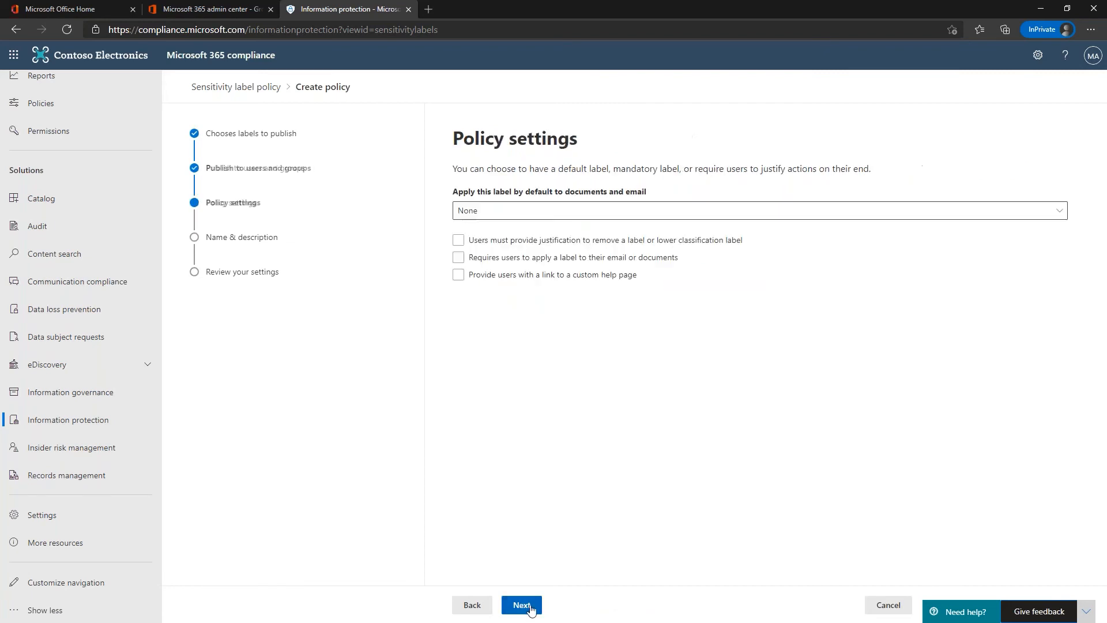
click(458, 241)
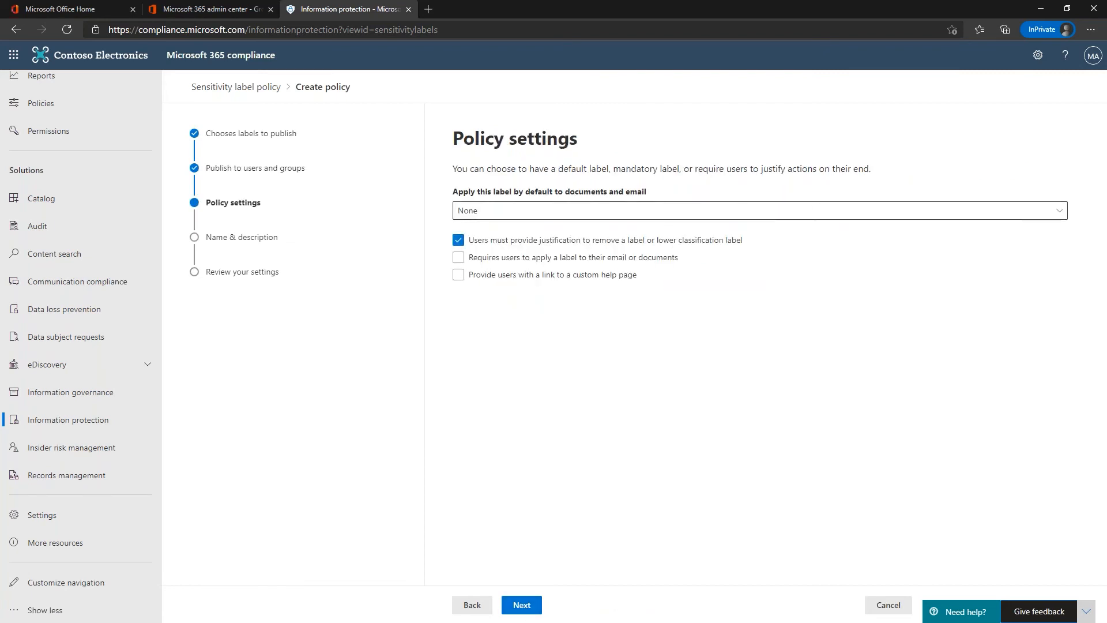
click(458, 275)
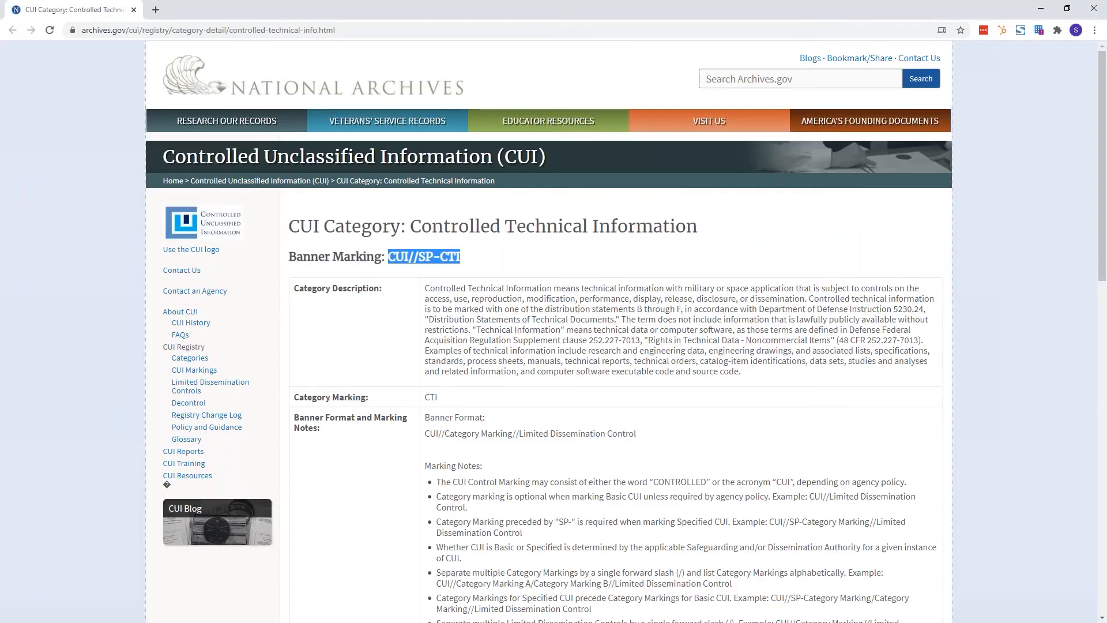
key(ctrl+l)
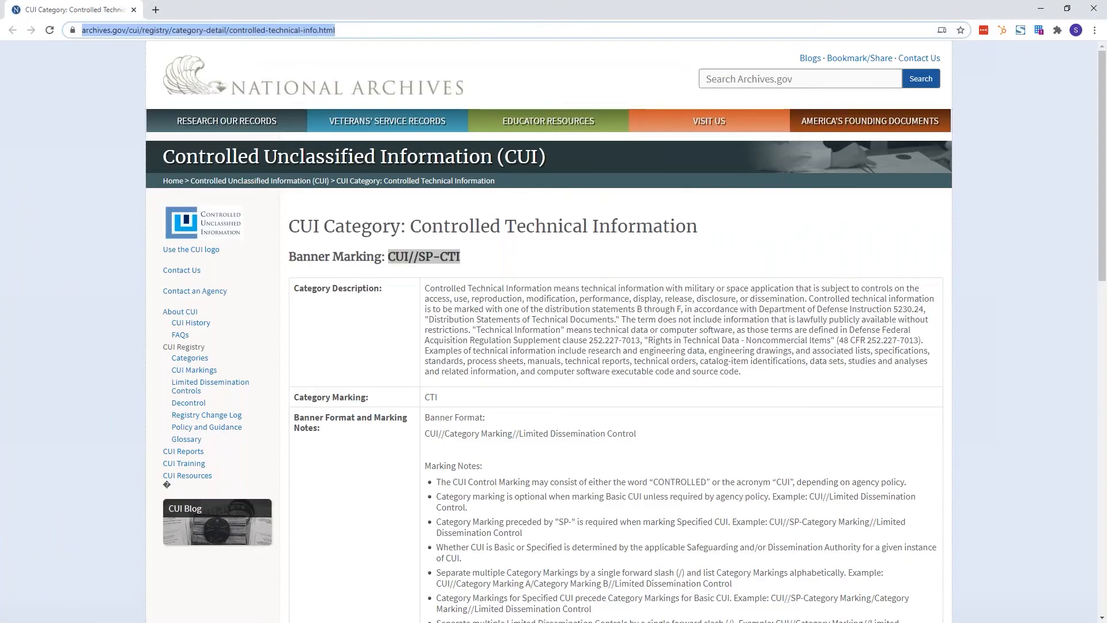
click(173, 32)
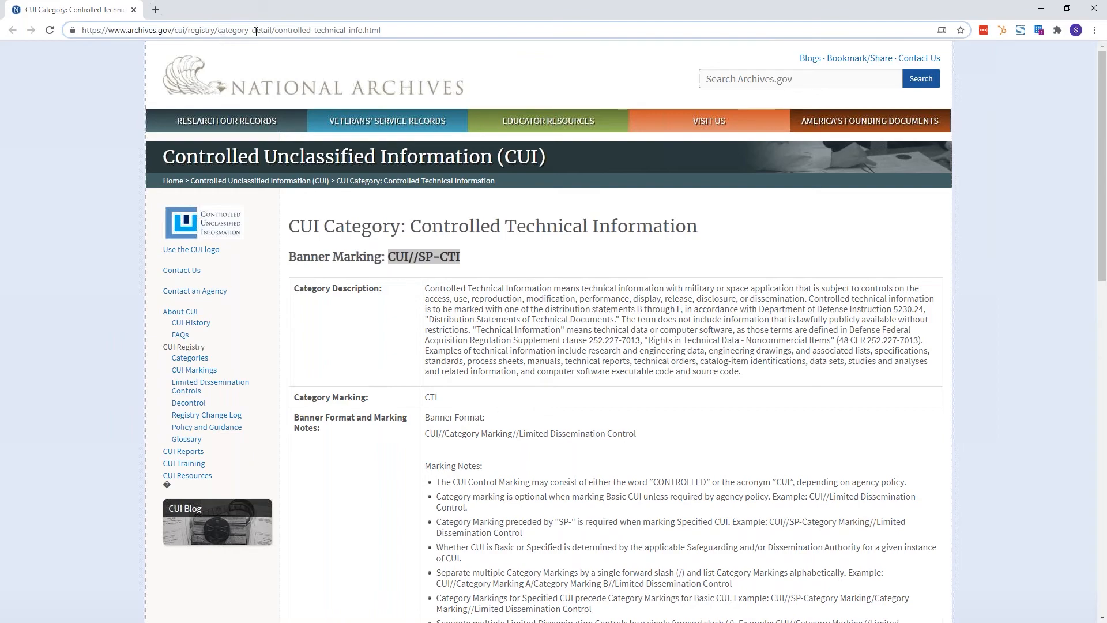
key(ctrl+a)
key(ctrl+c)
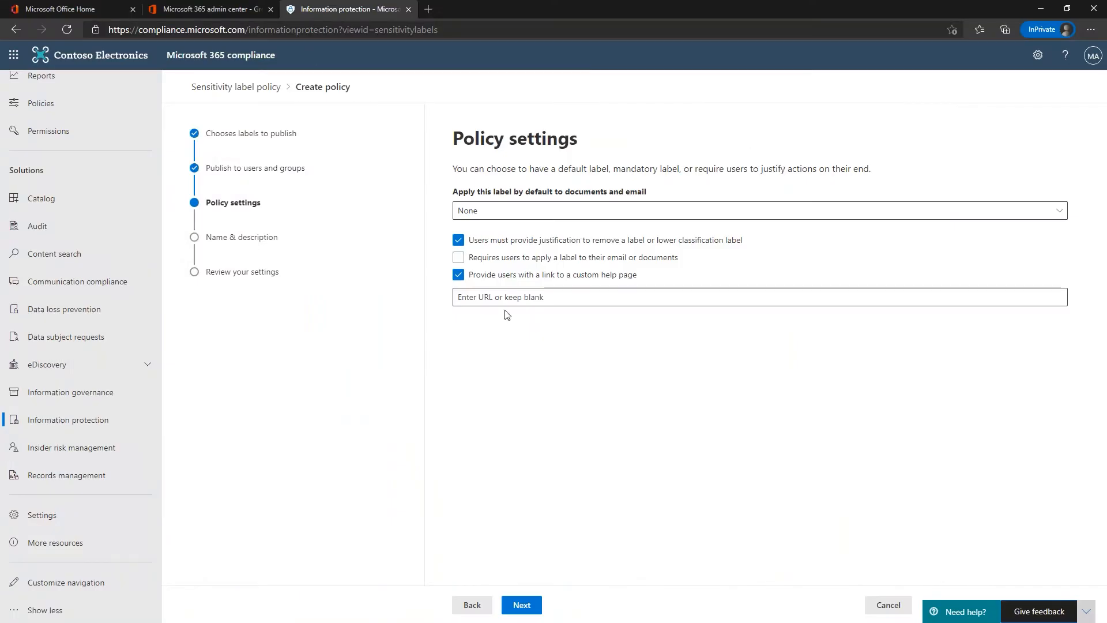
Step: Paste the archives.gov CUI page address as the custom help page link
click(507, 298)
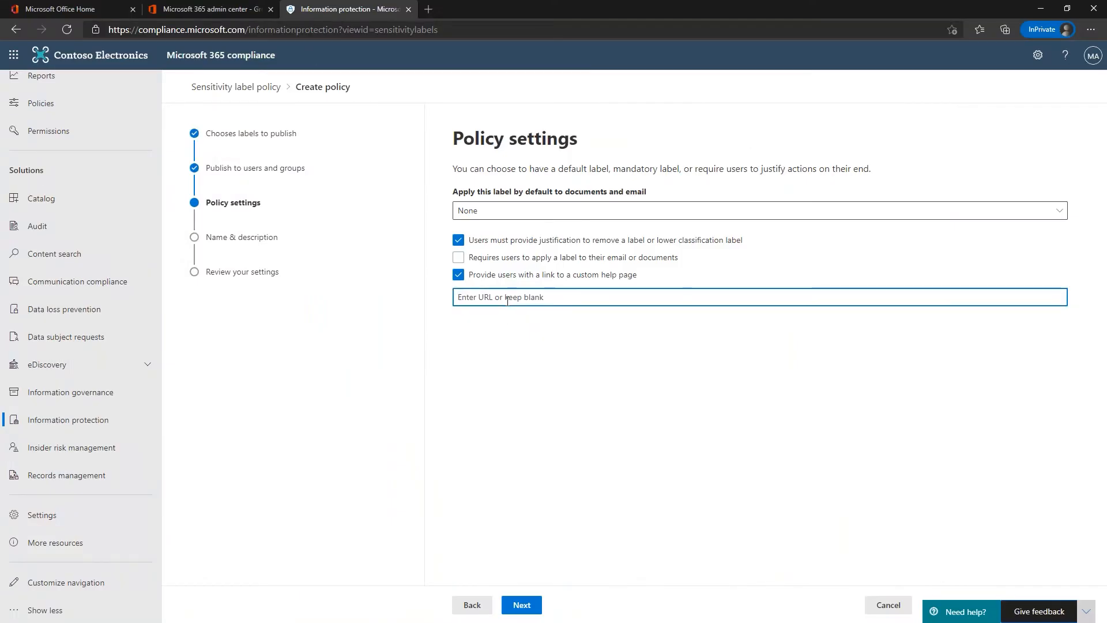
key(ctrl+v)
click(522, 605)
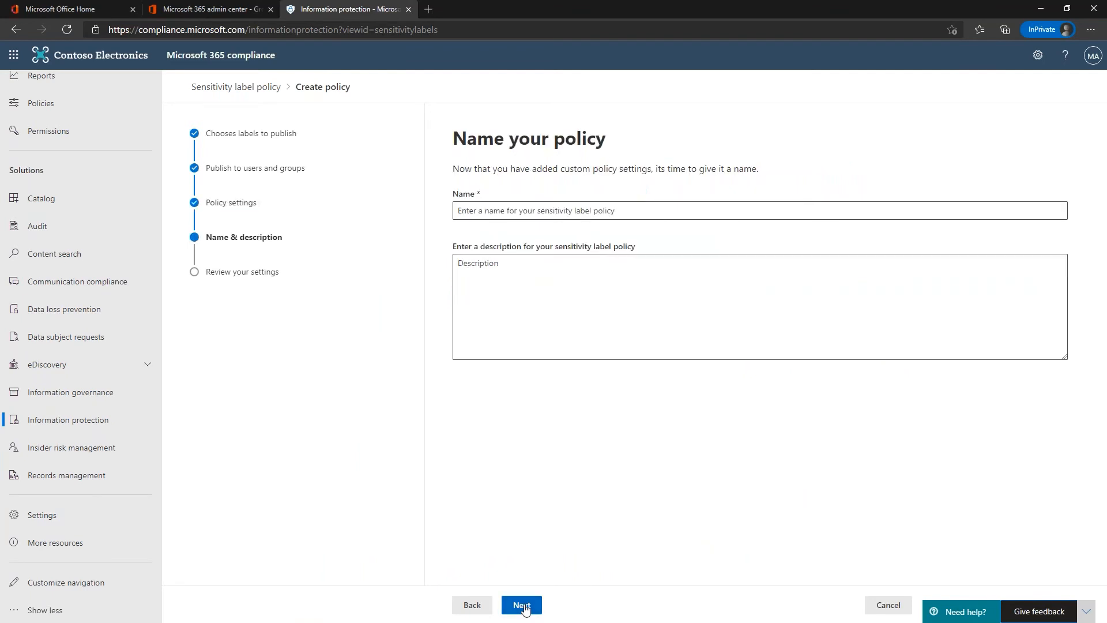
Step: Name the policy CUI-CTI, describe it as 'Controlled Technical Information', and submit it
click(542, 211)
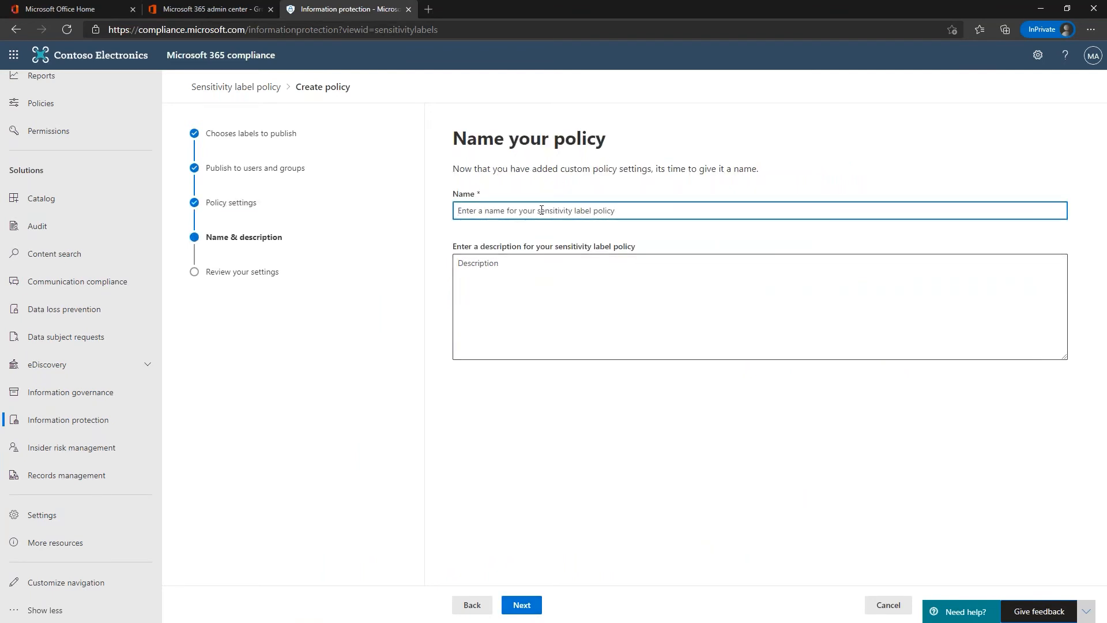
text(CUI-CTI)
click(505, 265)
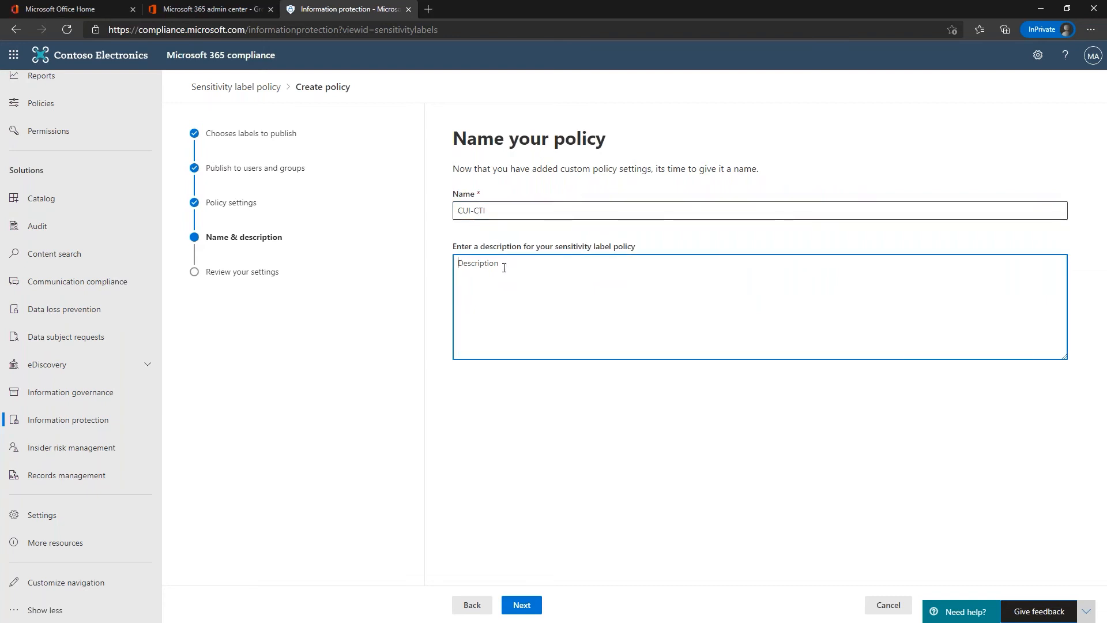
text(C)
key(BackSpace)
text(Controlled Technical Information)
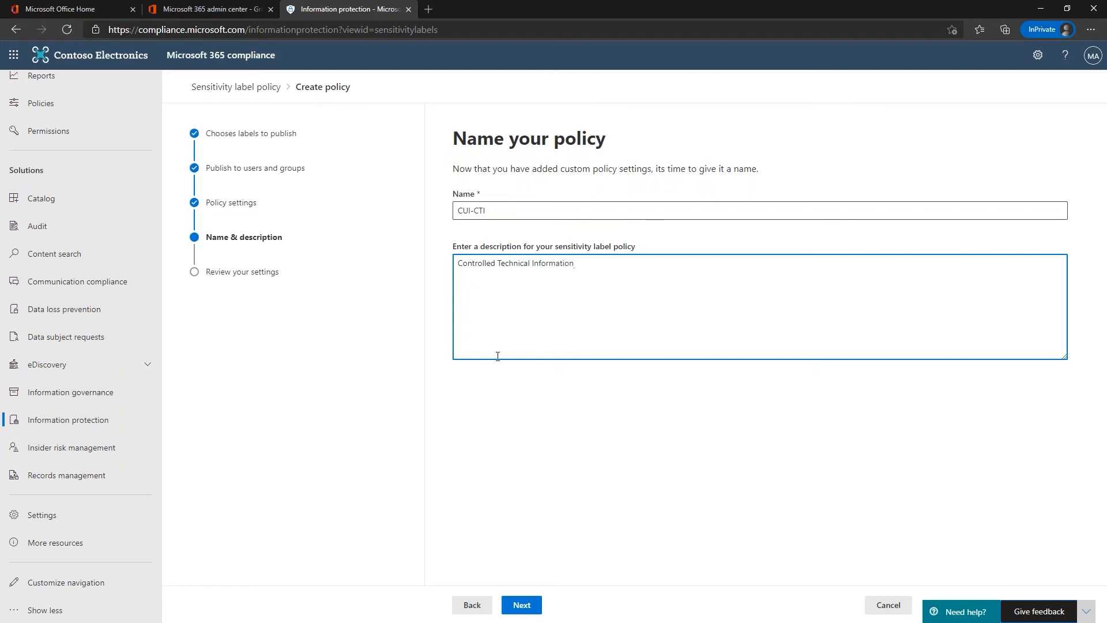
click(521, 604)
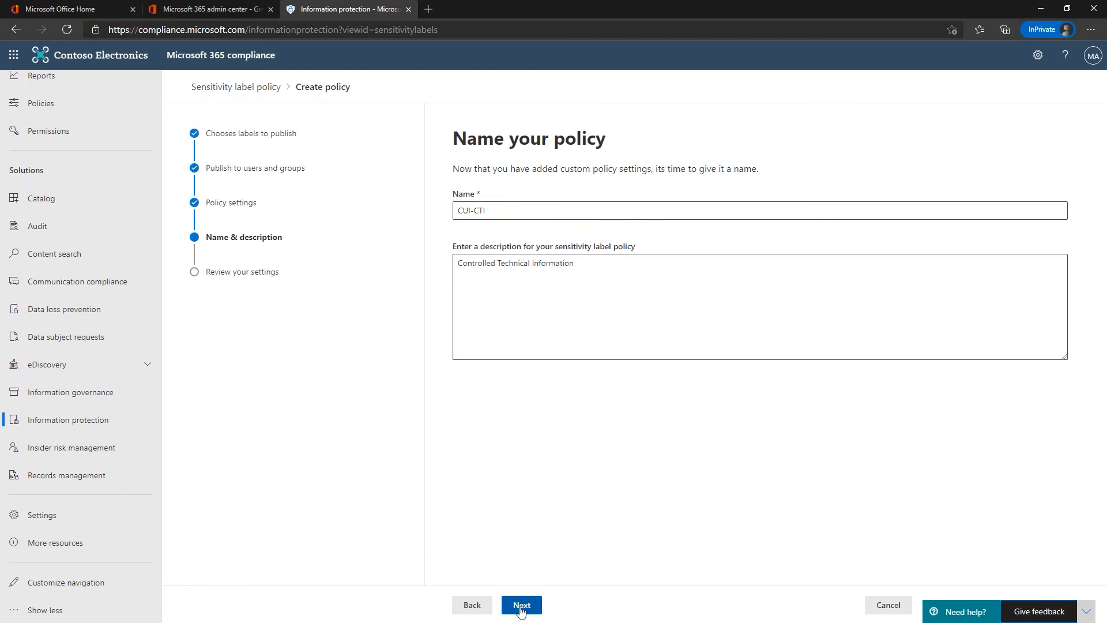
click(523, 604)
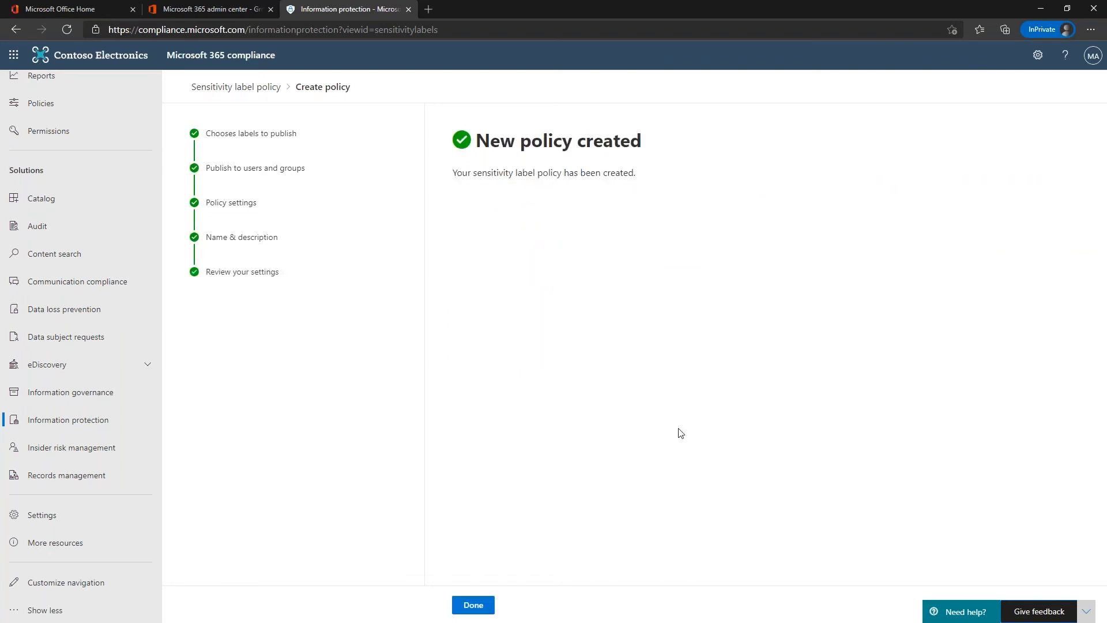
Step: Create a new blank Word document from the Office home page and dismiss the privacy notice
click(103, 10)
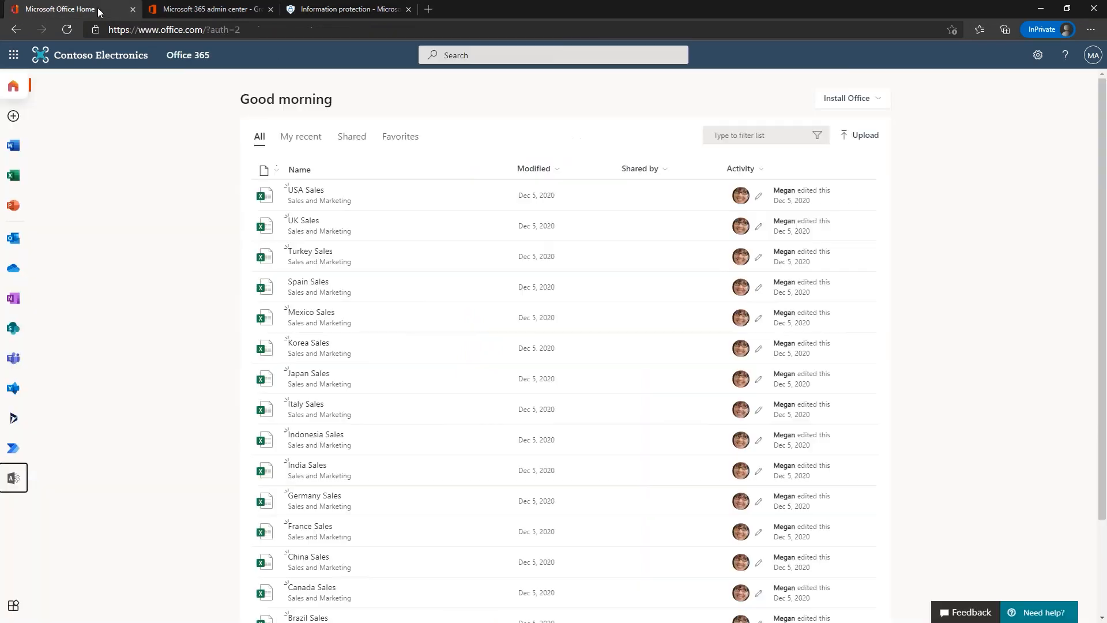
click(12, 148)
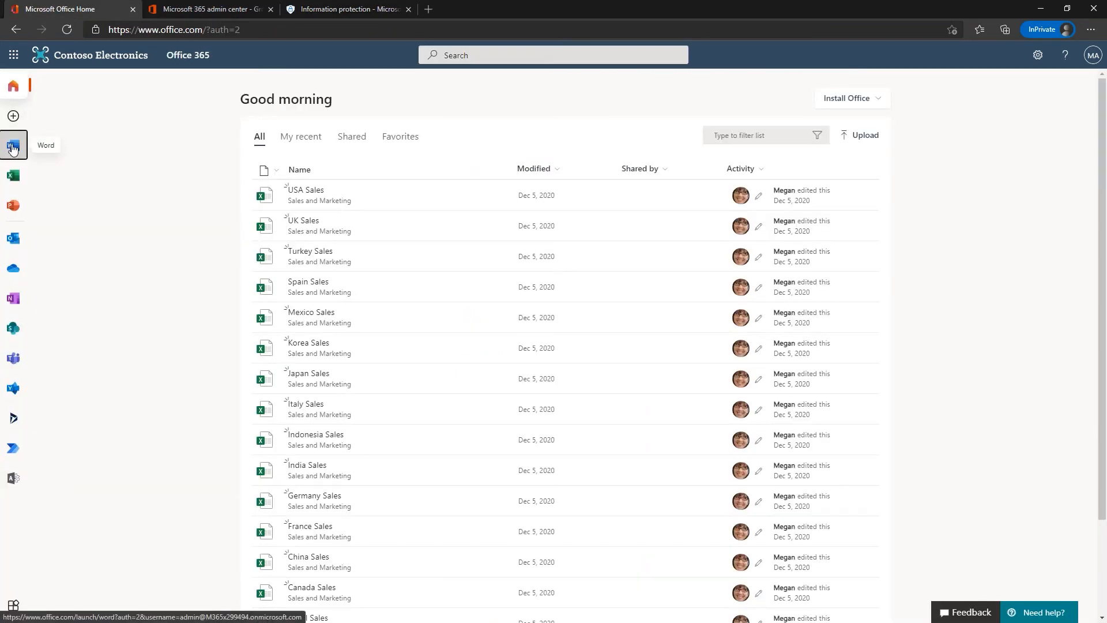
click(294, 156)
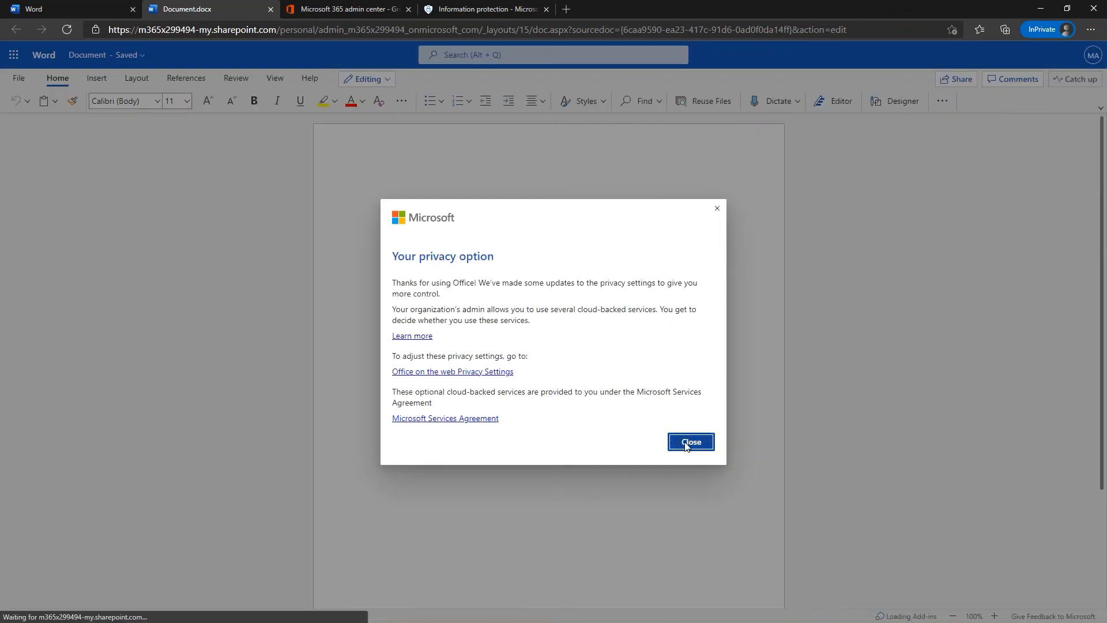
click(687, 443)
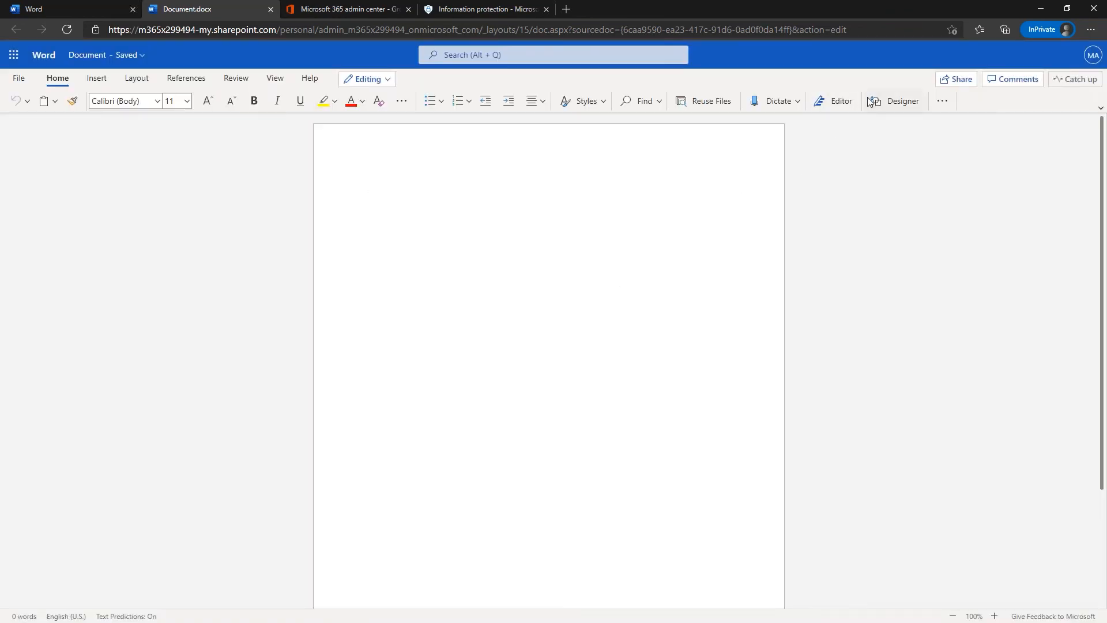
Step: Look over the extra paragraph options and the File backstage, then return to the document
click(942, 103)
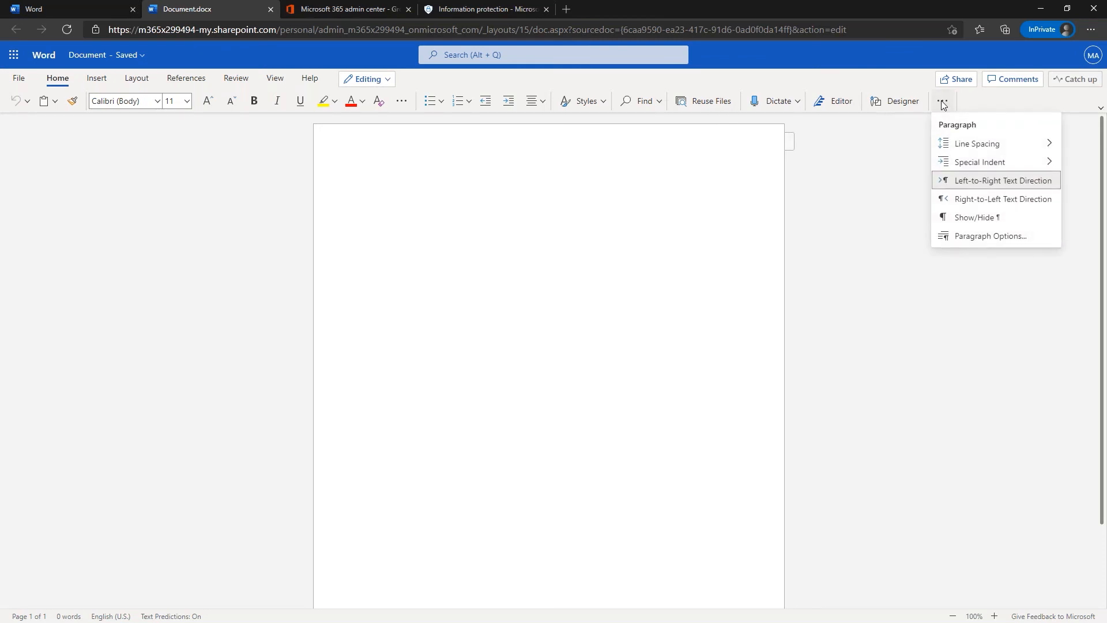
click(789, 265)
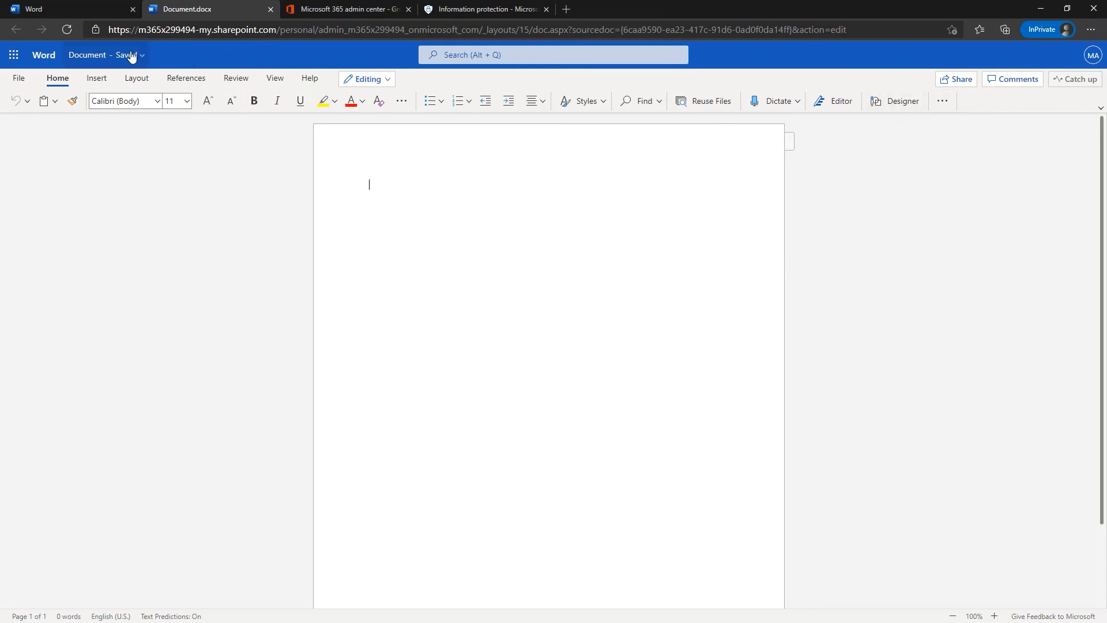
click(18, 78)
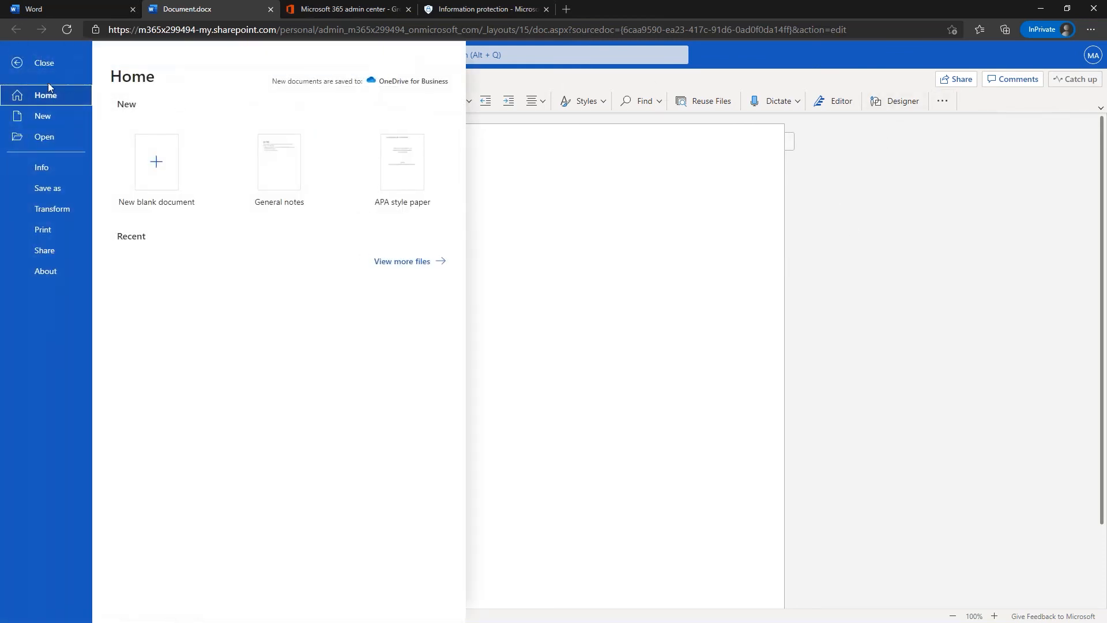
click(40, 63)
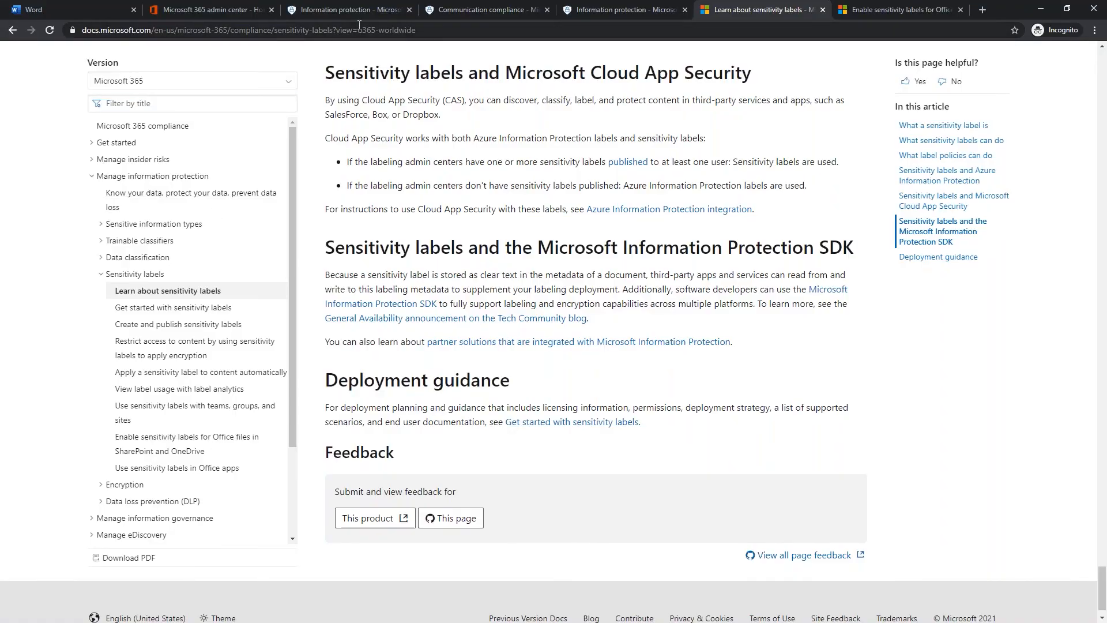
Step: Review the CTI label's details on the Information protection page, then close them
click(360, 10)
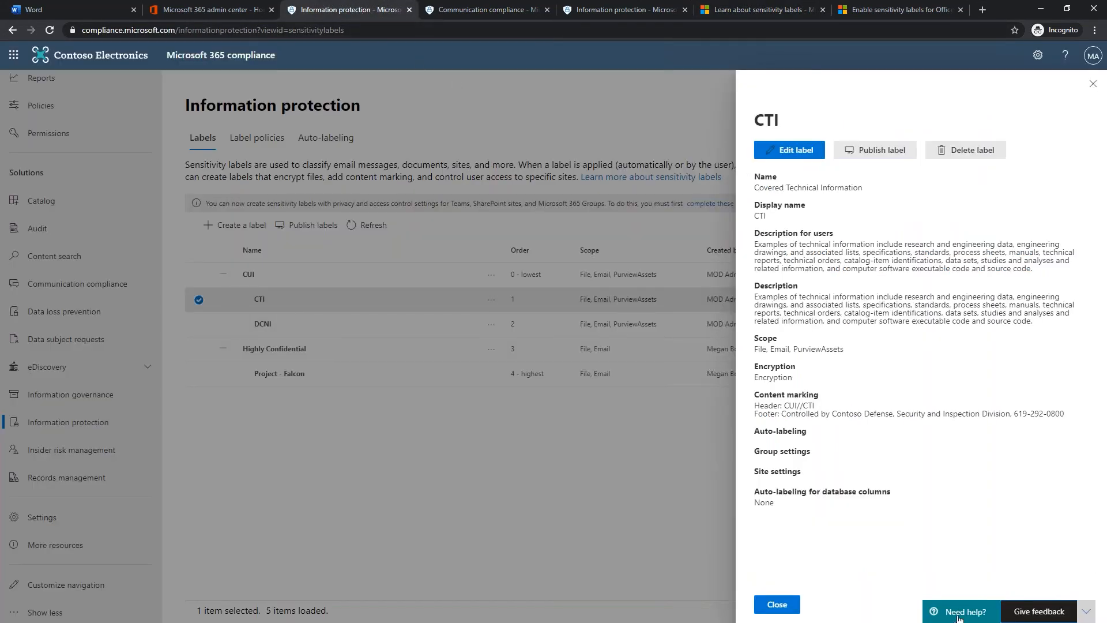
click(776, 604)
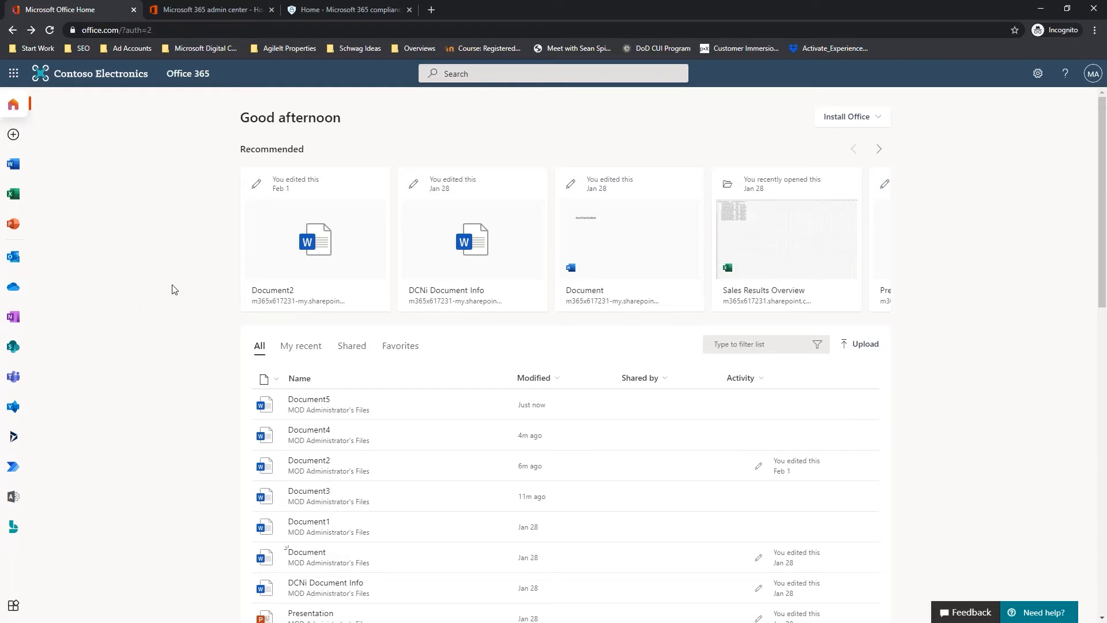
Step: Create a new blank Word document from the Word start page and review its Save As options
click(15, 165)
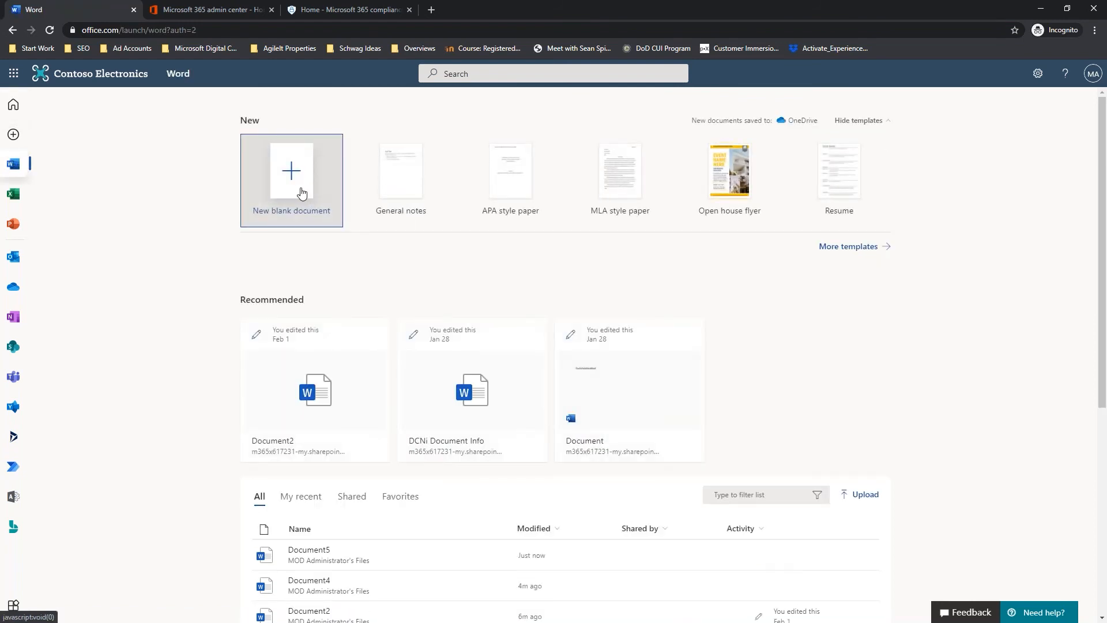
click(298, 190)
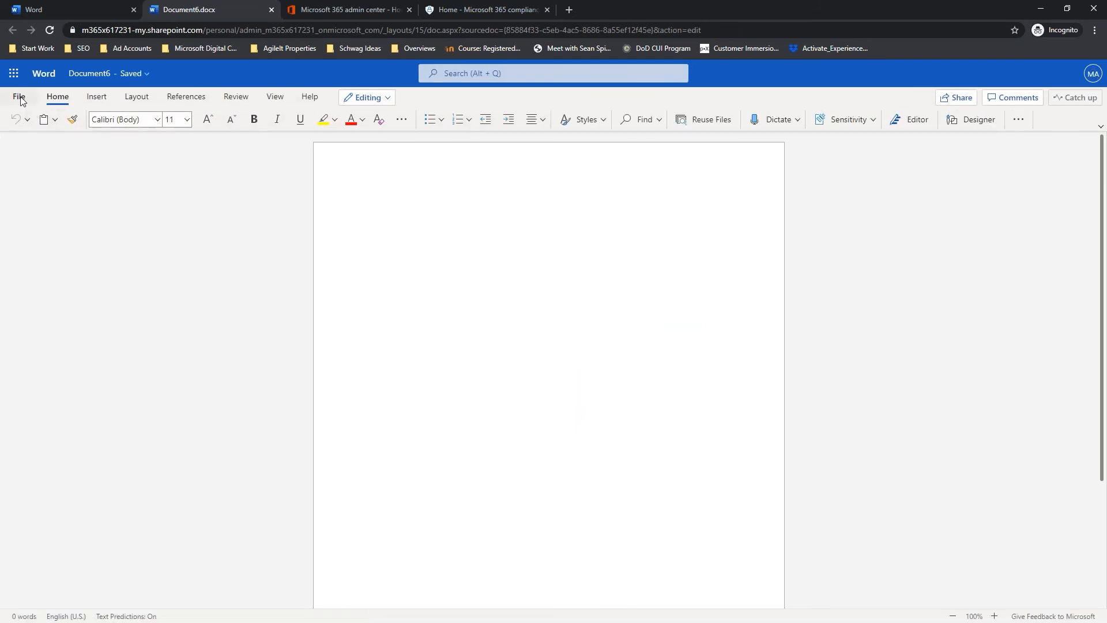
click(21, 98)
click(48, 207)
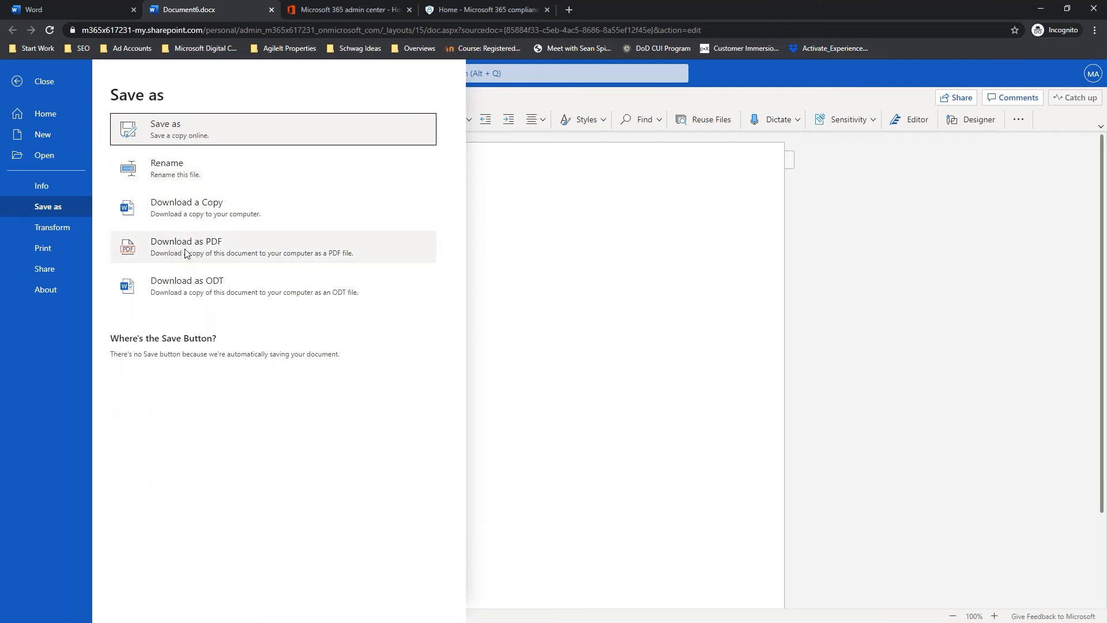
click(697, 311)
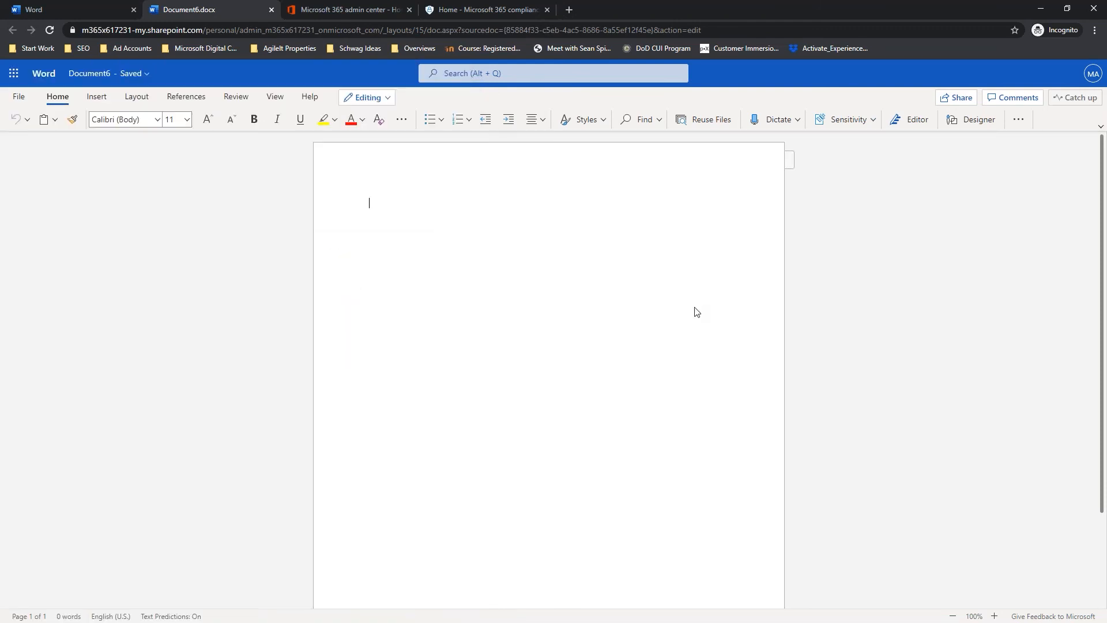
Step: Apply the Highly Confidential\Project - Falcon sensitivity label to the new document
click(856, 125)
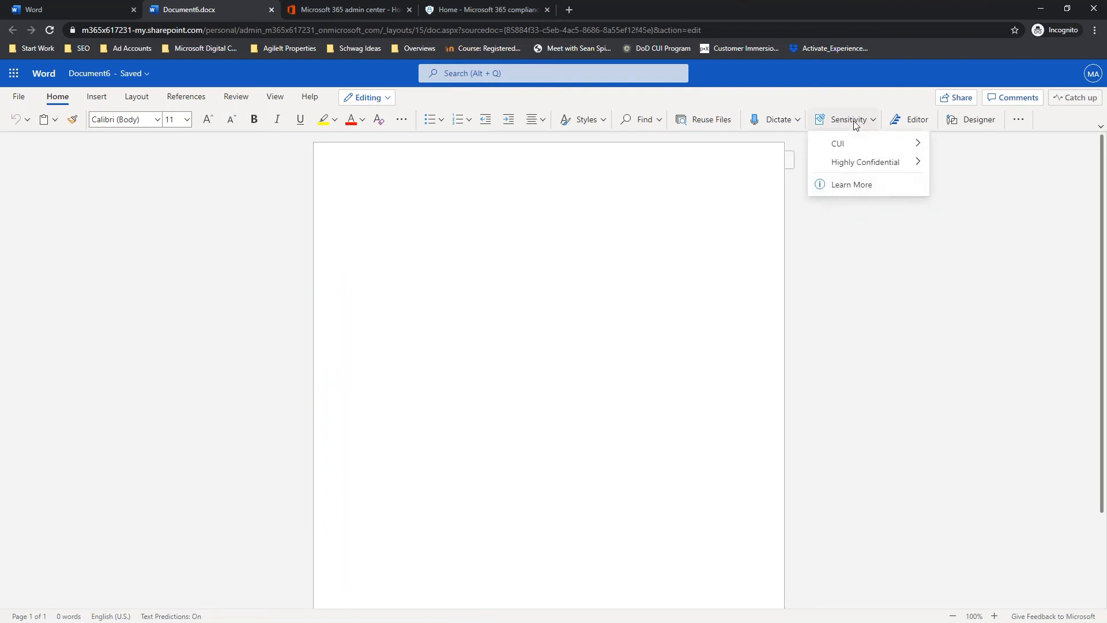
mouse_move(853, 168)
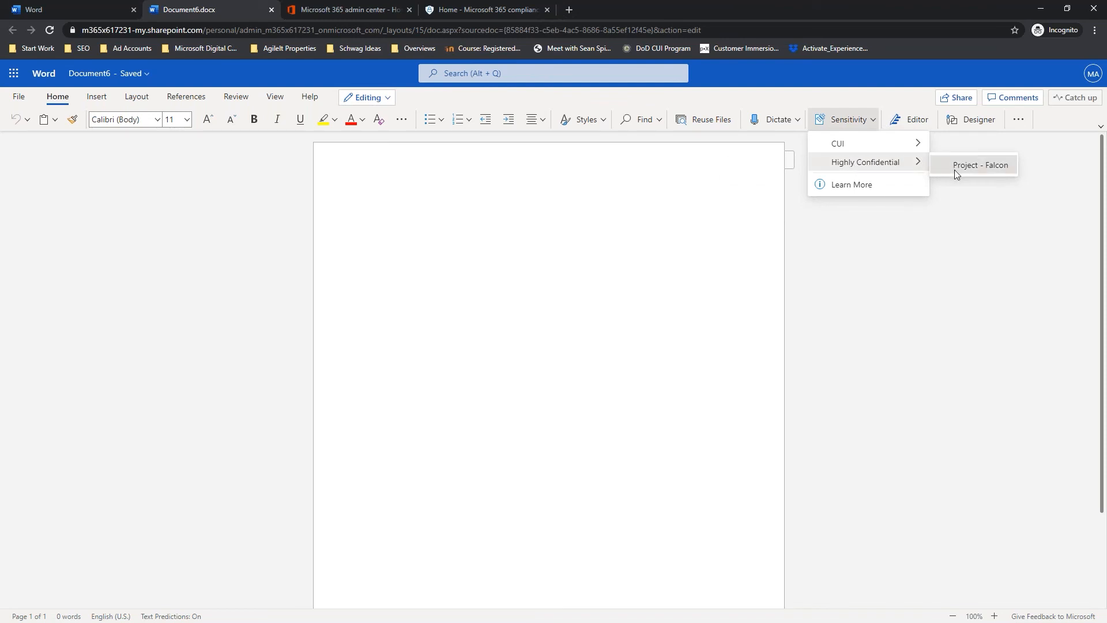
click(904, 168)
click(847, 121)
mouse_move(845, 164)
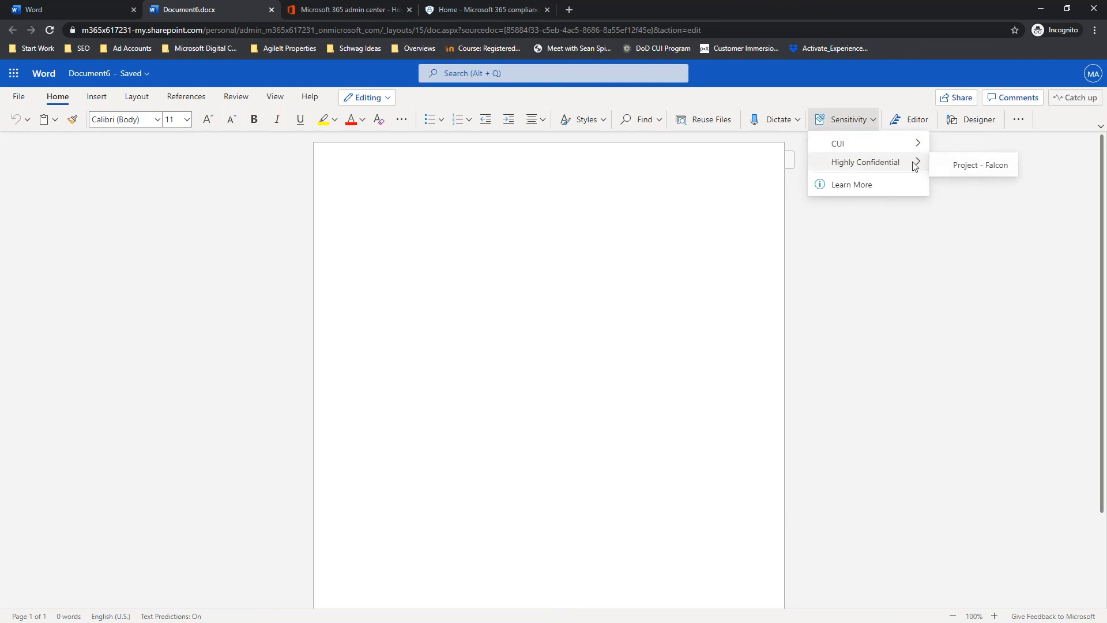
click(964, 165)
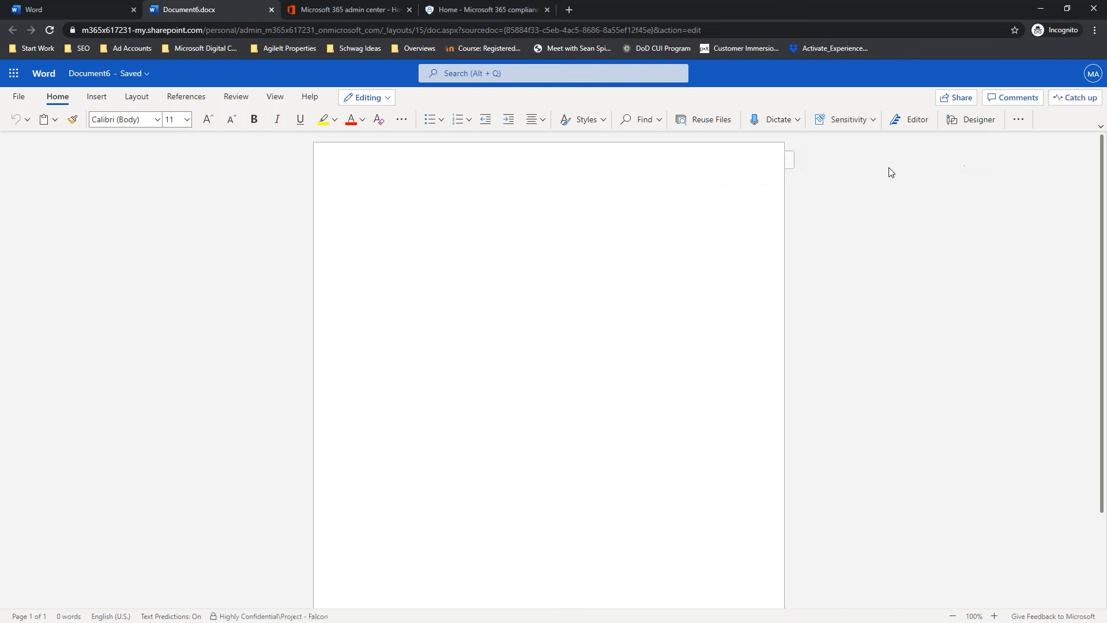
Step: Type 'Lorum Ipsum' at the top of the page, correcting the typo
click(400, 211)
text(Lorum Ip)
key(BackSpace)
text(psum)
Step: Check the File > Save As options, then return to the document
click(18, 96)
click(37, 207)
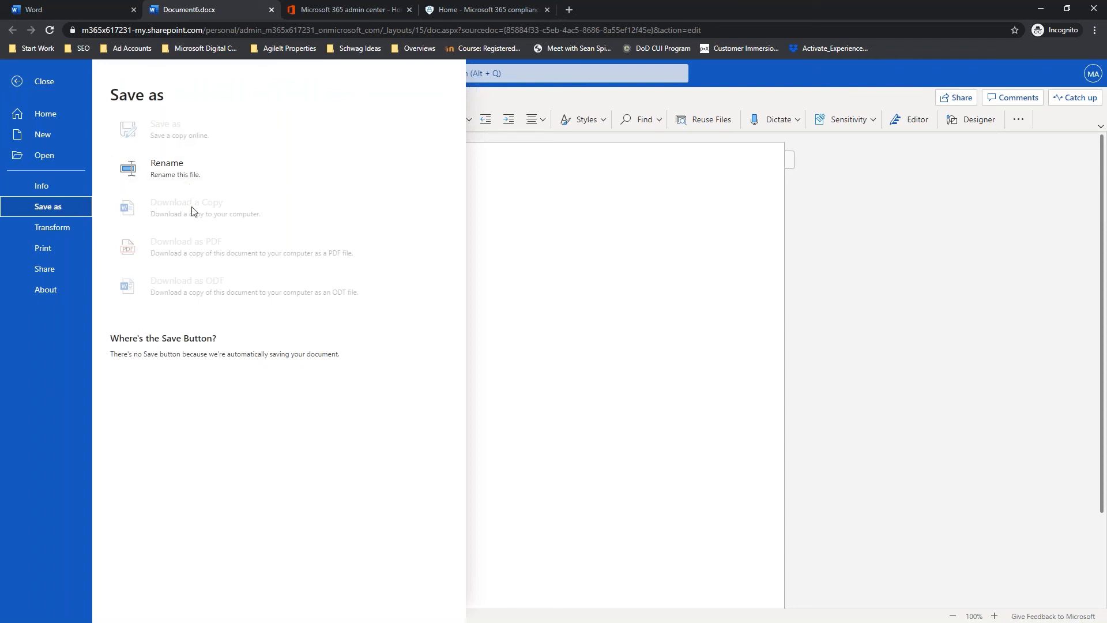
click(632, 292)
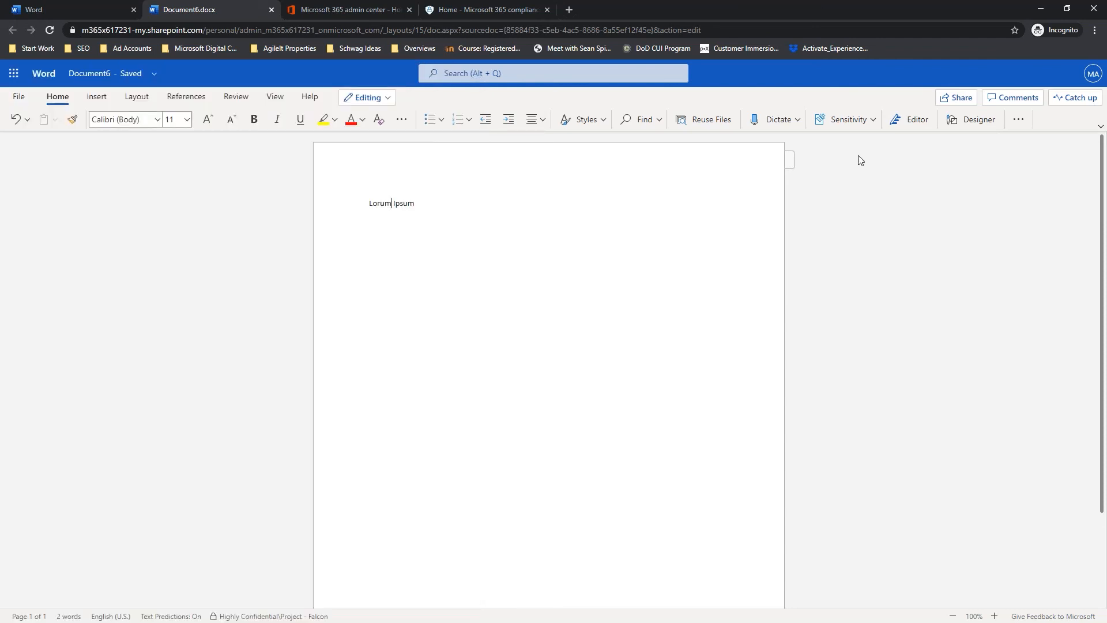
Step: Switch the label to CUI\DCNI and pick Other (explain) as the justification
click(872, 120)
mouse_move(860, 143)
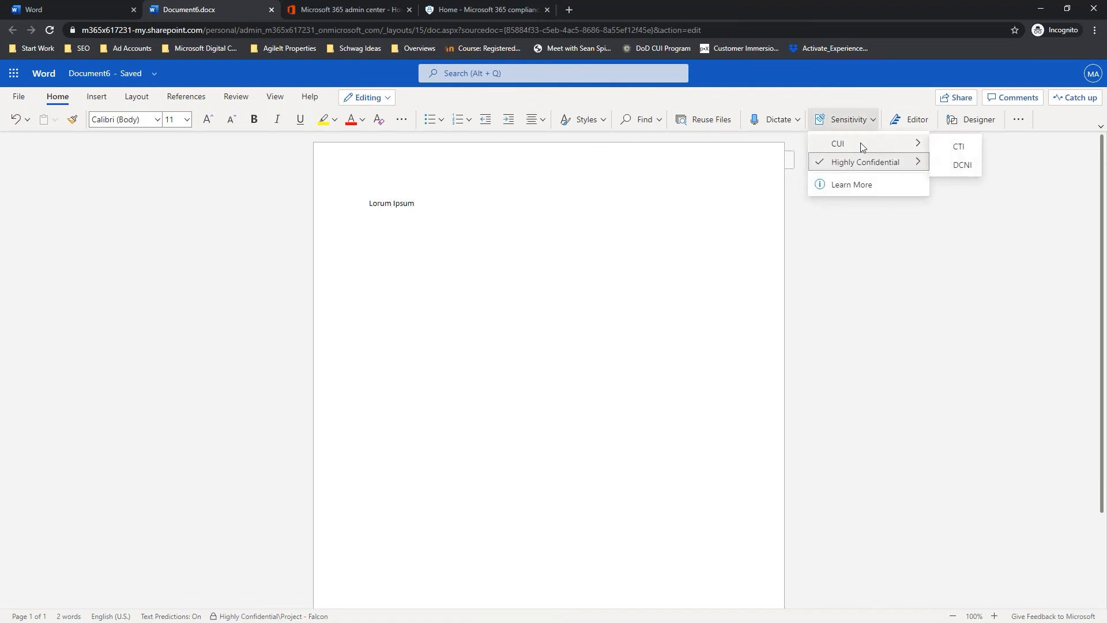
click(957, 165)
click(511, 325)
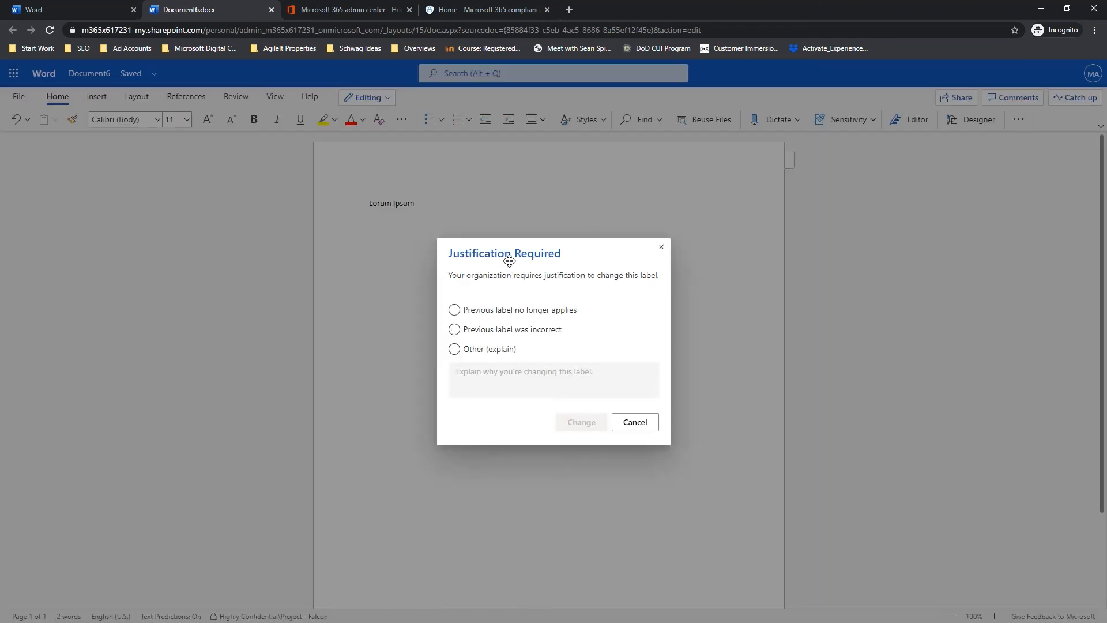
click(455, 349)
Step: Enter the justification 'Downgrading from Flacon to CUI' and confirm the label change
click(493, 374)
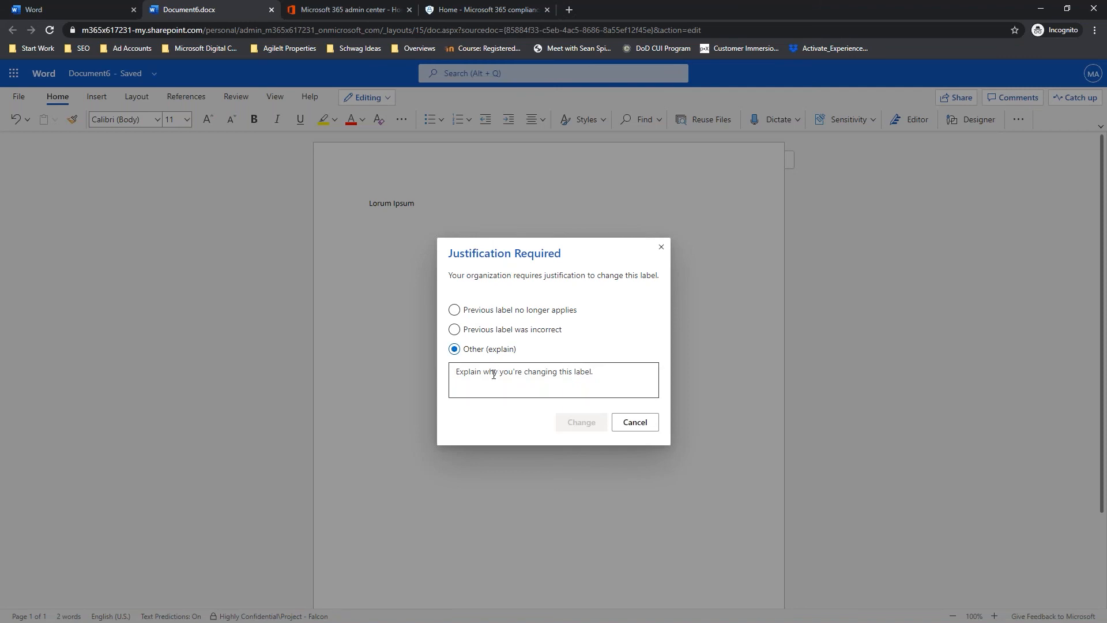
text(Diowngrading)
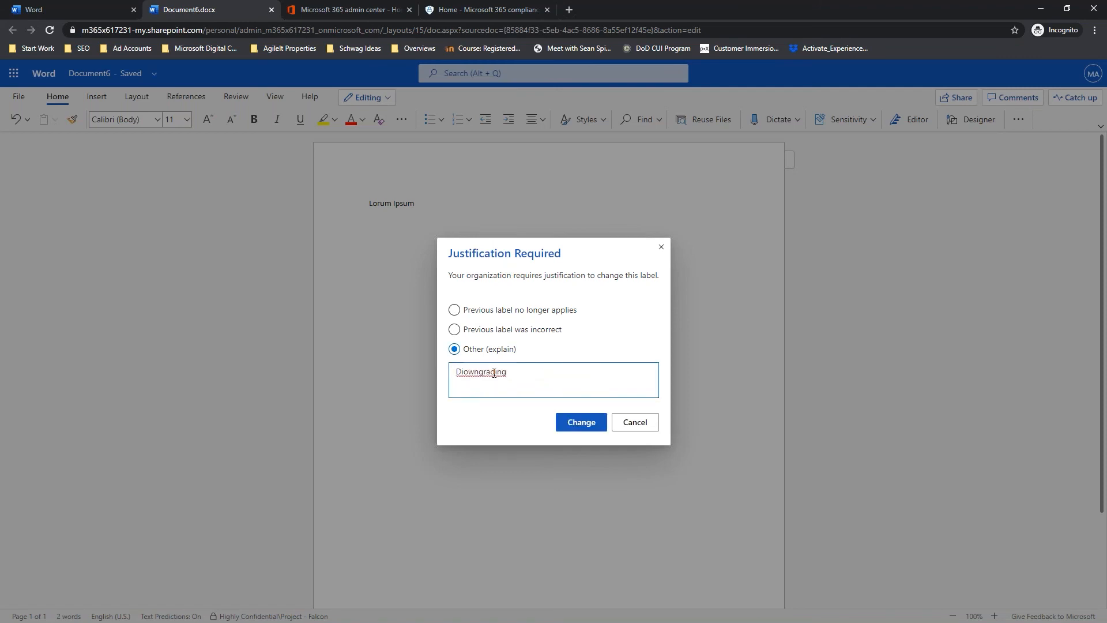
key(BackSpace)
key(Home)
key(Right)
key(Delete)
key(End)
text(from Flacon to CUI)
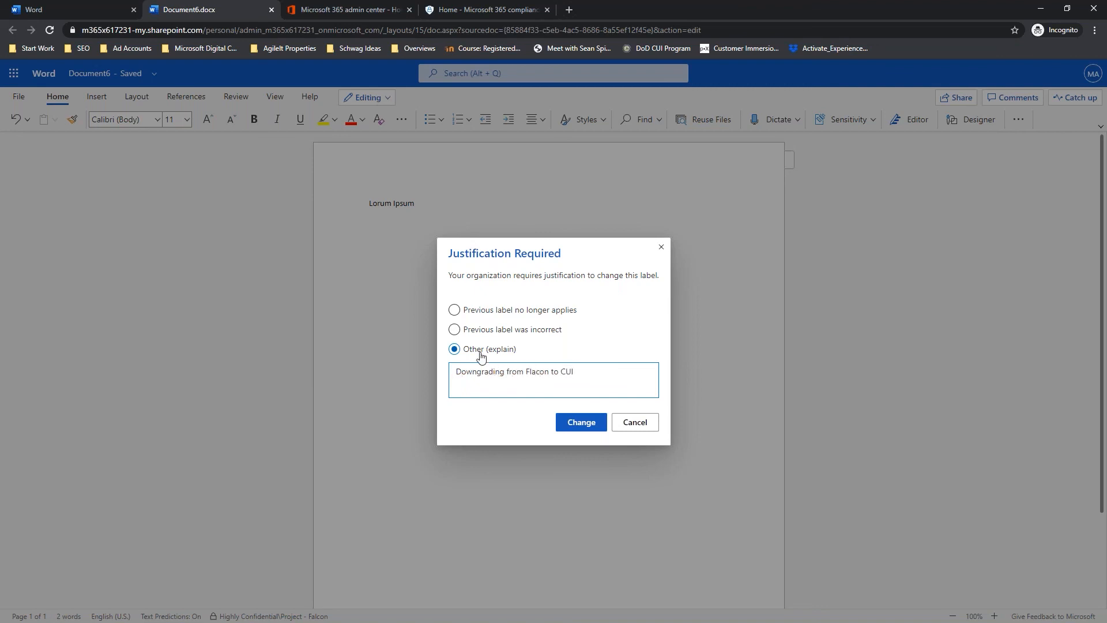
click(581, 421)
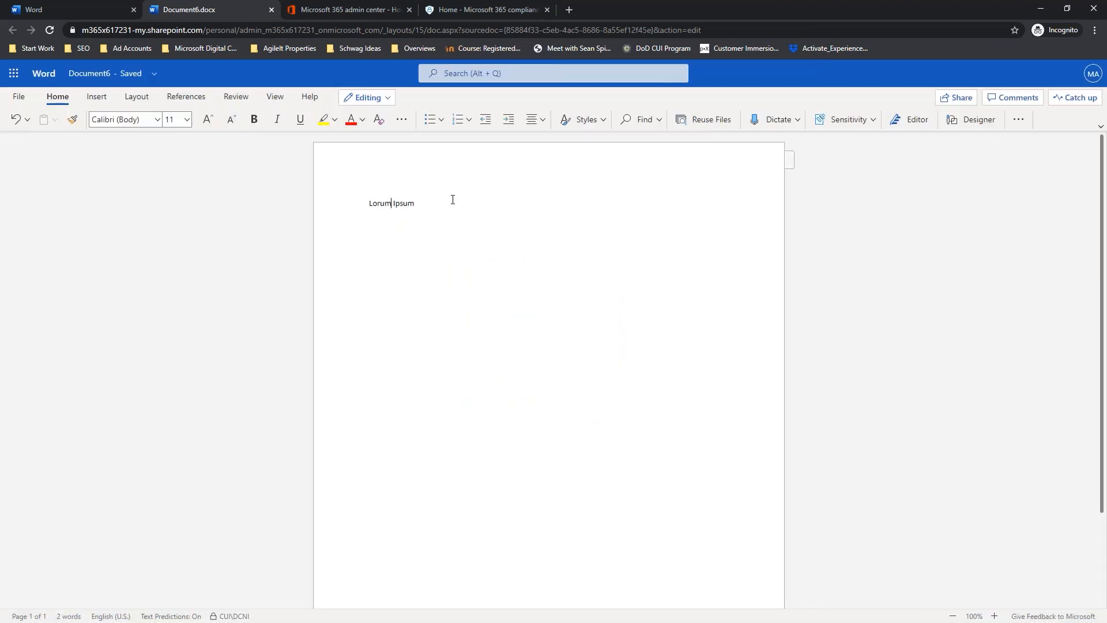
click(851, 119)
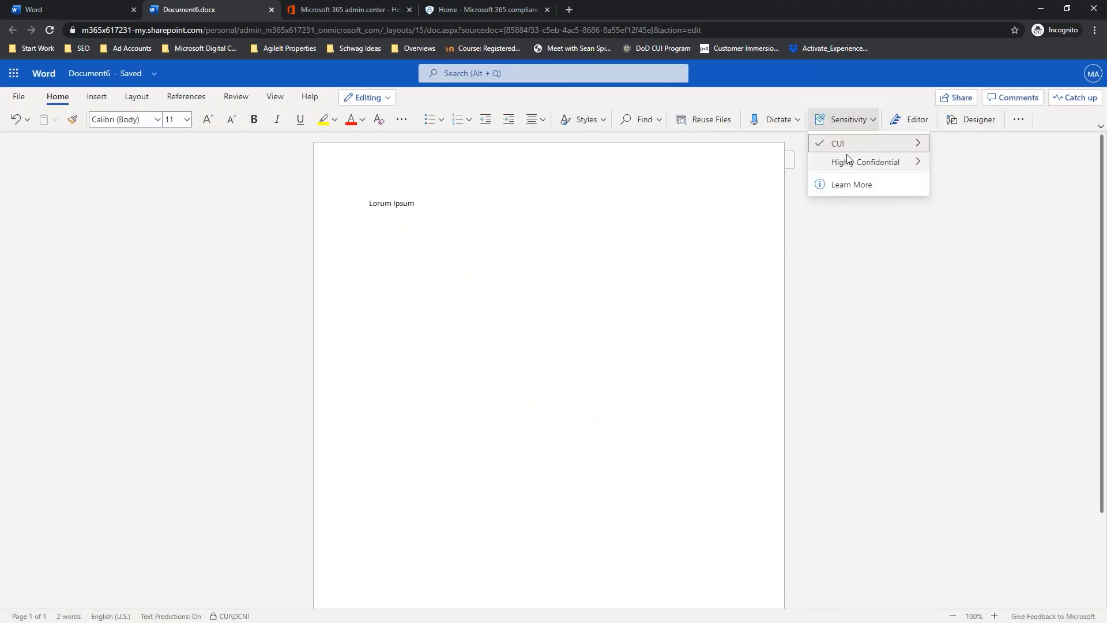
mouse_move(851, 145)
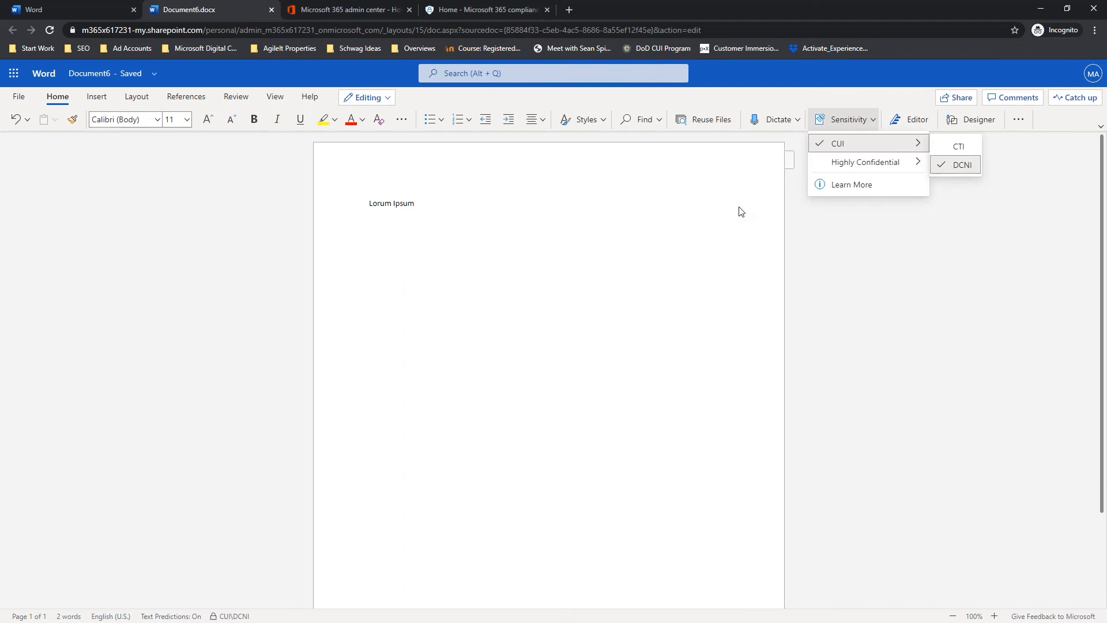
click(600, 249)
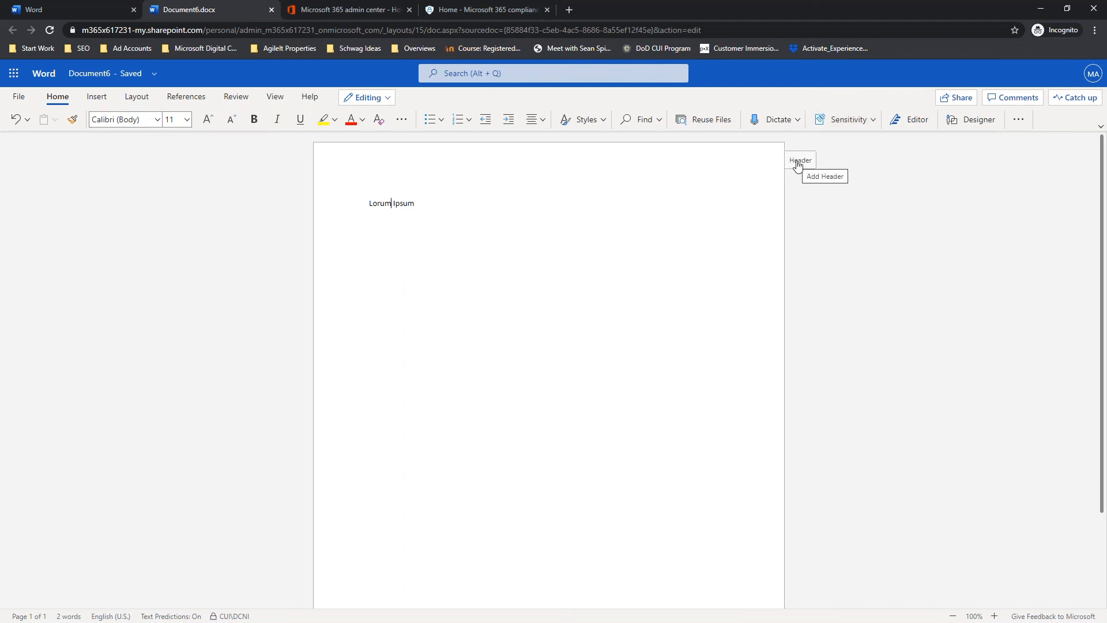
click(798, 163)
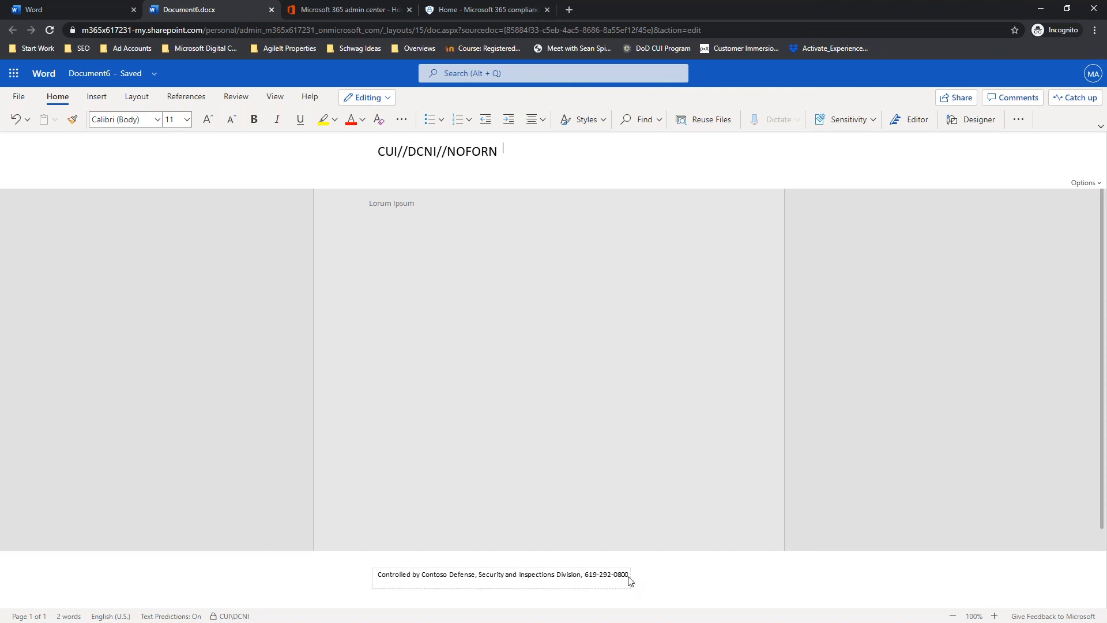
double_click(458, 270)
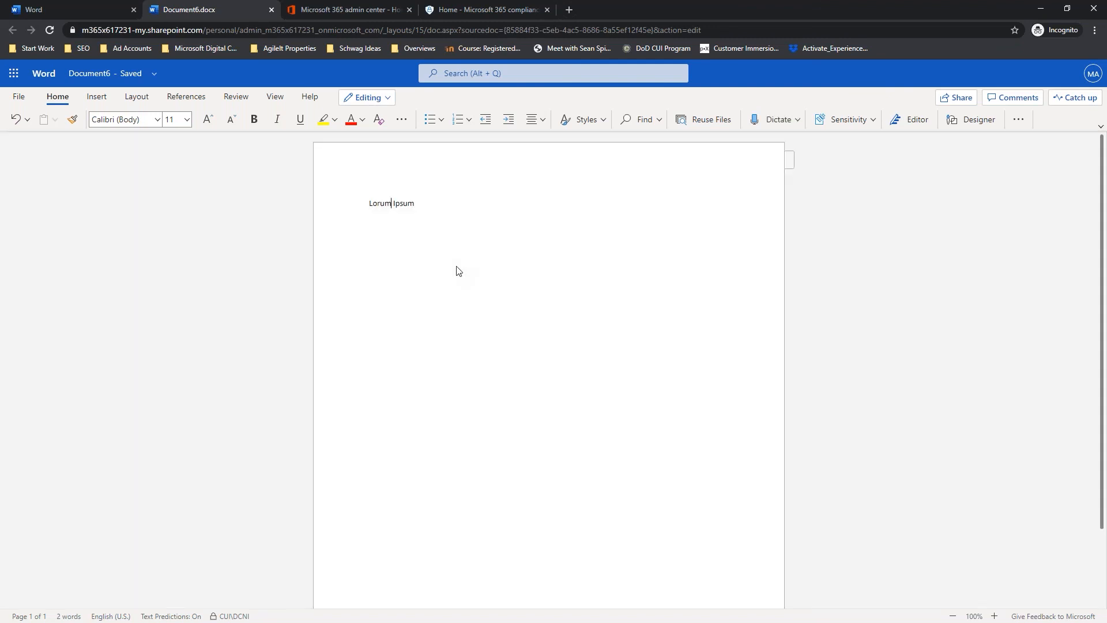